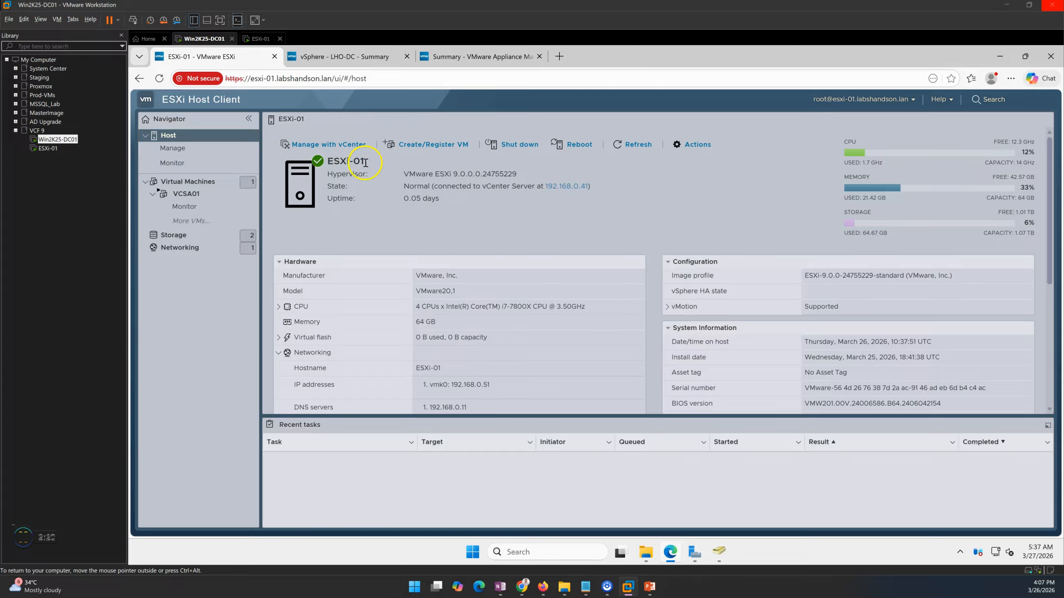
List ESXi-01's virtual machines and open VCSA01, shown in Warning status.
{"action": "left_click", "coordinate": [189, 182]}
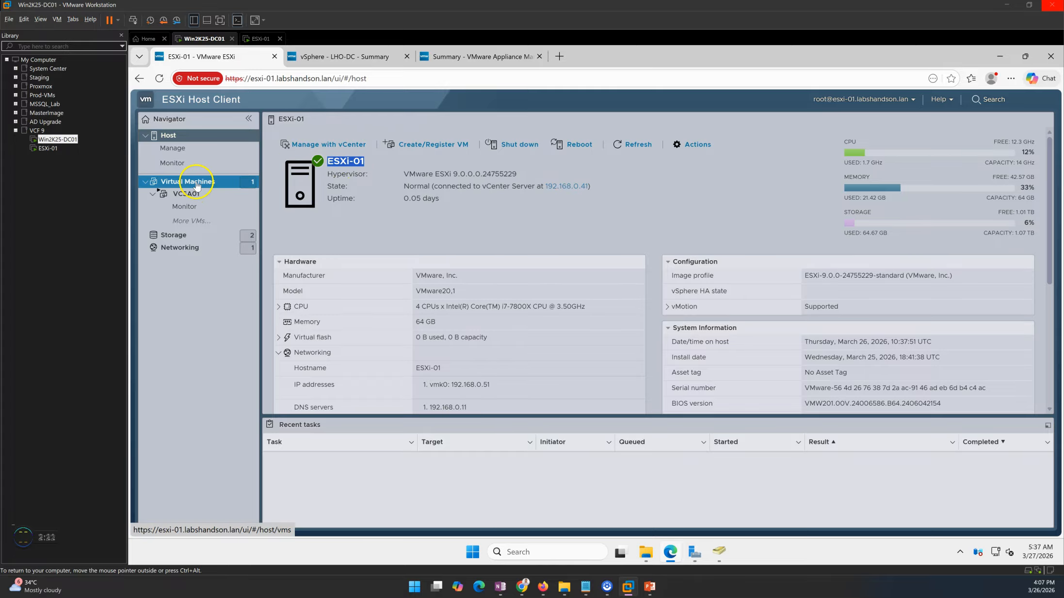
{"action": "left_click", "coordinate": [321, 180]}
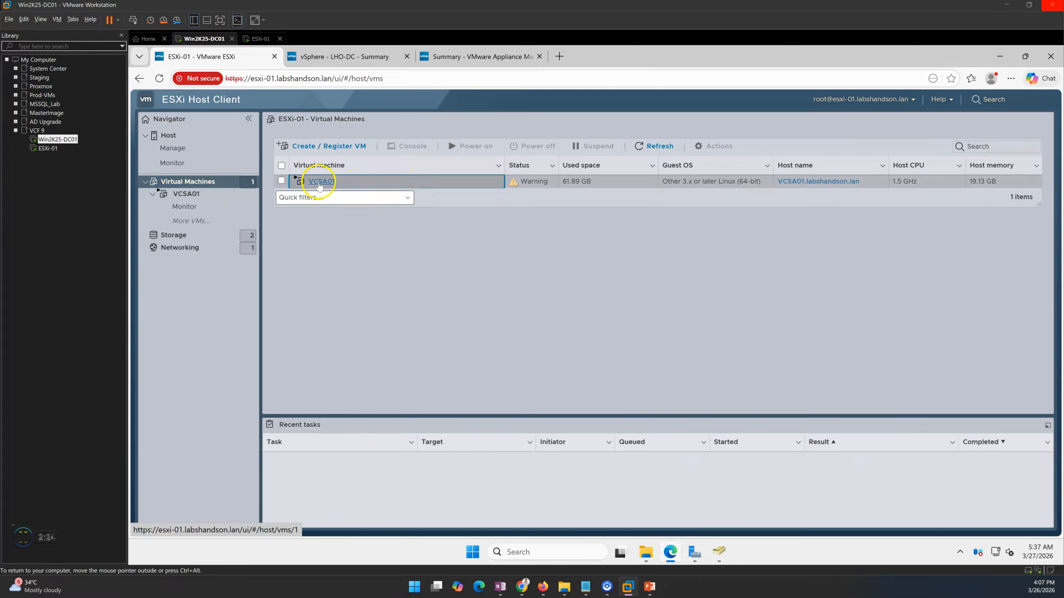
Review esxi-01.labshandson.lan and the powered-on VCSA01 in vSphere, then show the appliance management summary.
{"action": "left_click", "coordinate": [310, 55]}
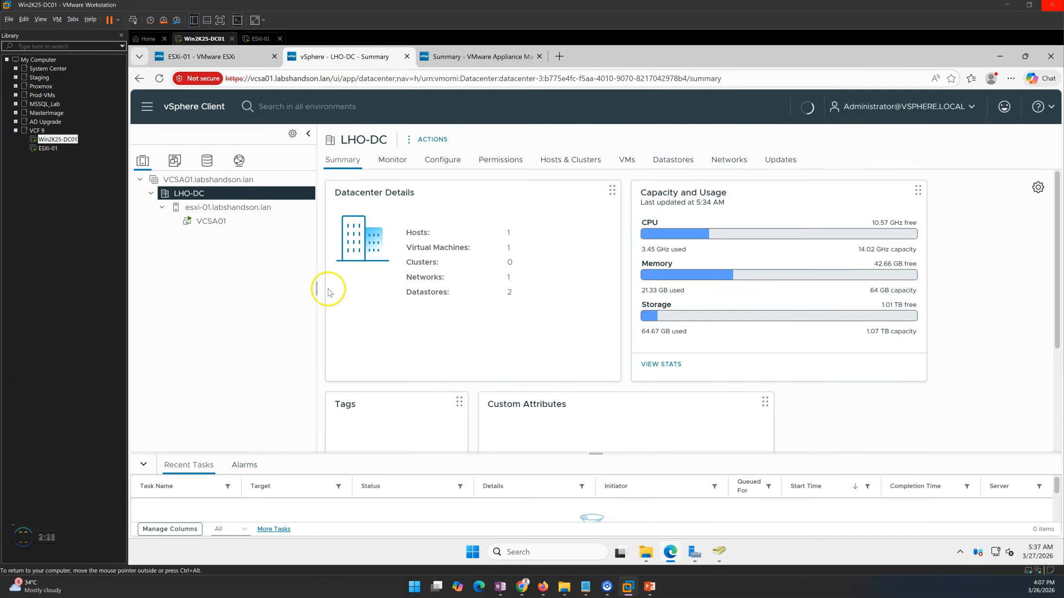
{"action": "left_click_drag", "start_coordinate": [331, 79], "coordinate": [210, 78]}
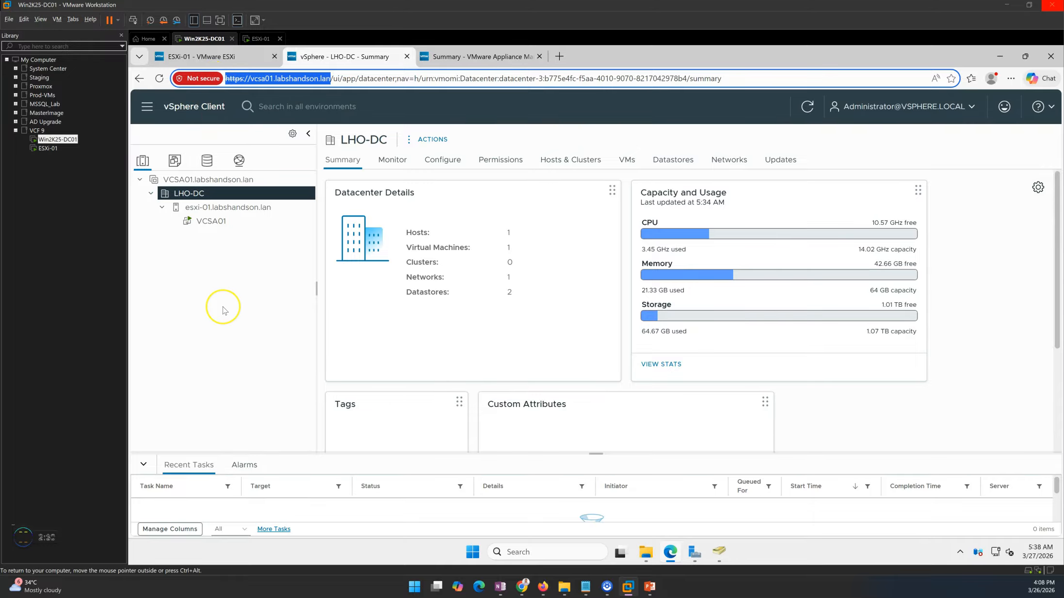
{"action": "left_click", "coordinate": [204, 207]}
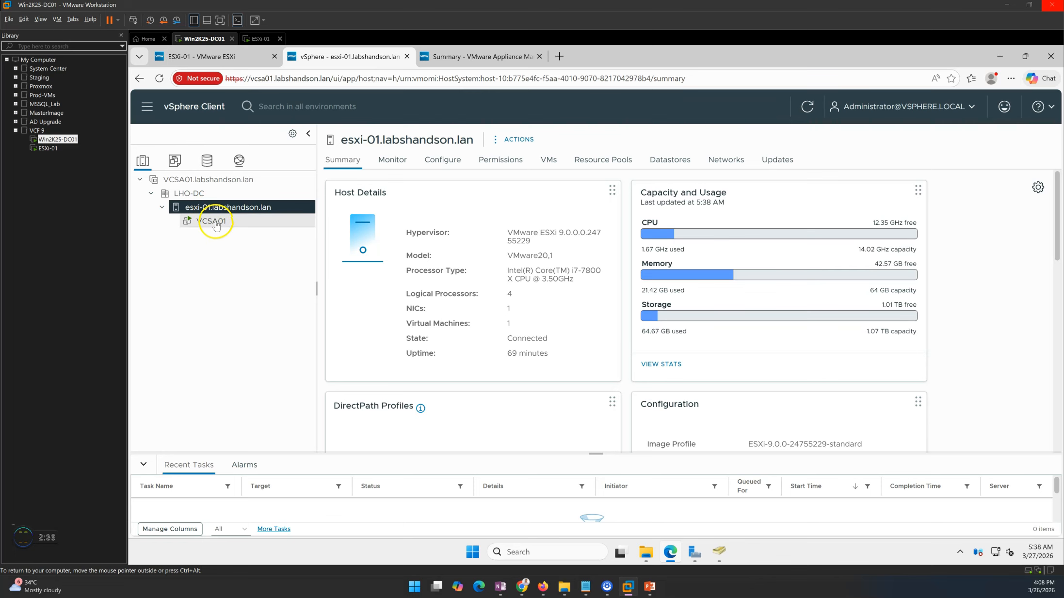
{"action": "left_click", "coordinate": [214, 221]}
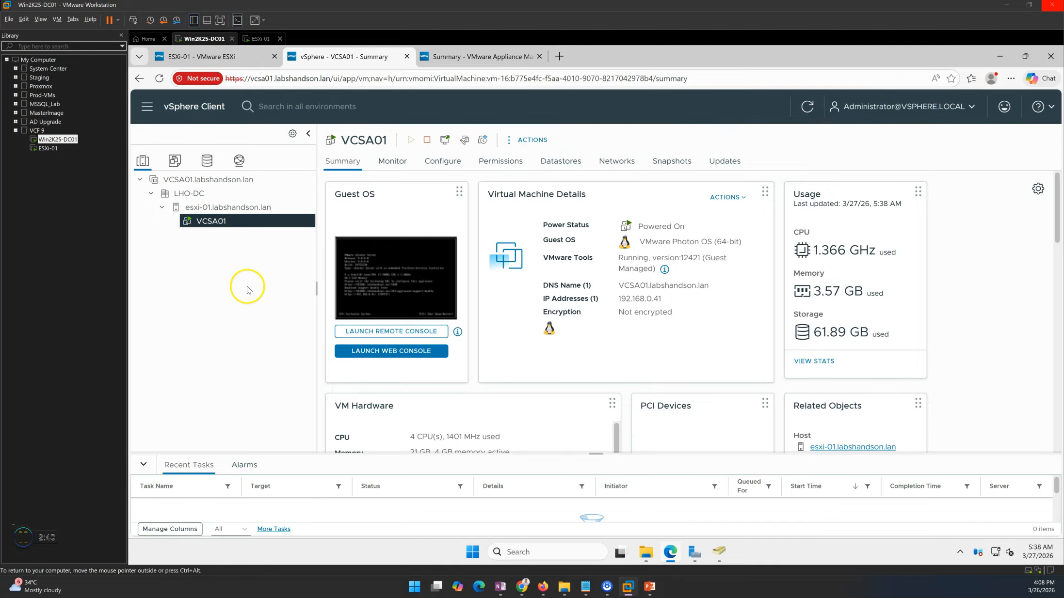
{"action": "left_click", "coordinate": [448, 57]}
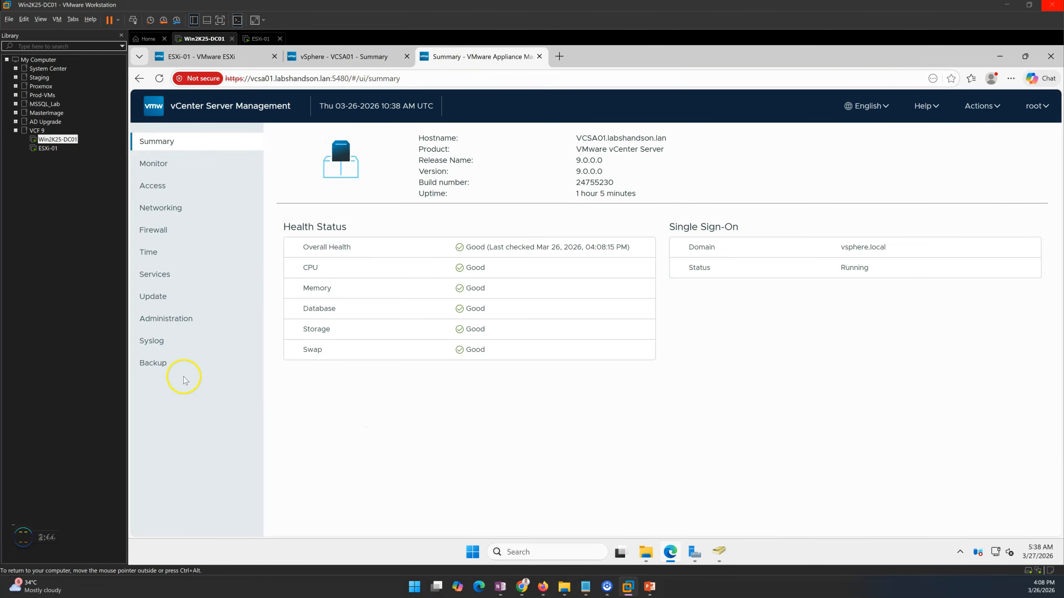
Check the daily 7:00 P.M. backup schedule to smb://192.168.0.11/vCenterBackup and open that share in File Explorer.
{"action": "left_click", "coordinate": [342, 57]}
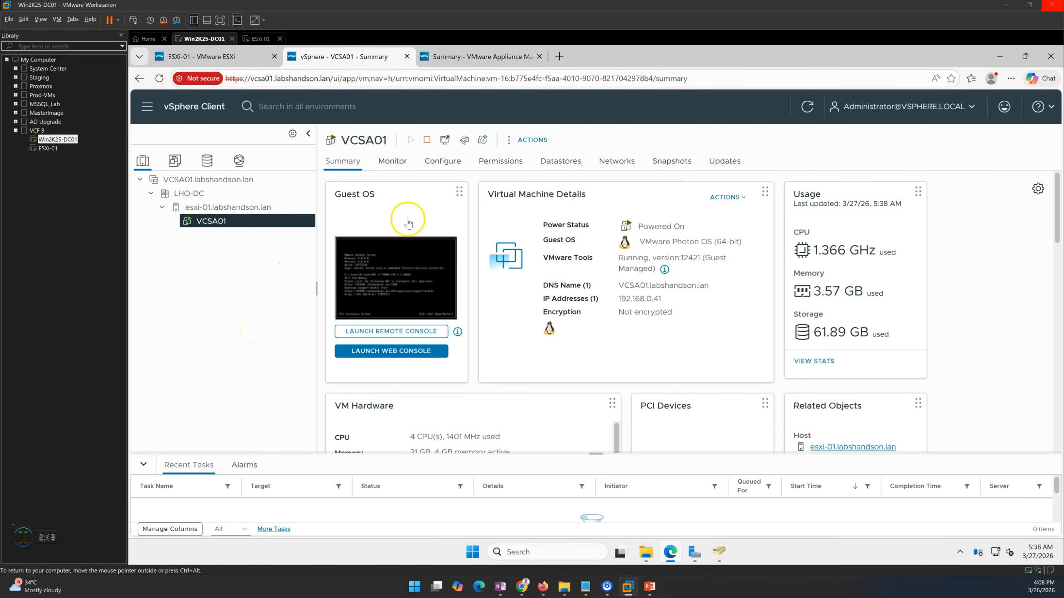
{"action": "left_click", "coordinate": [494, 56]}
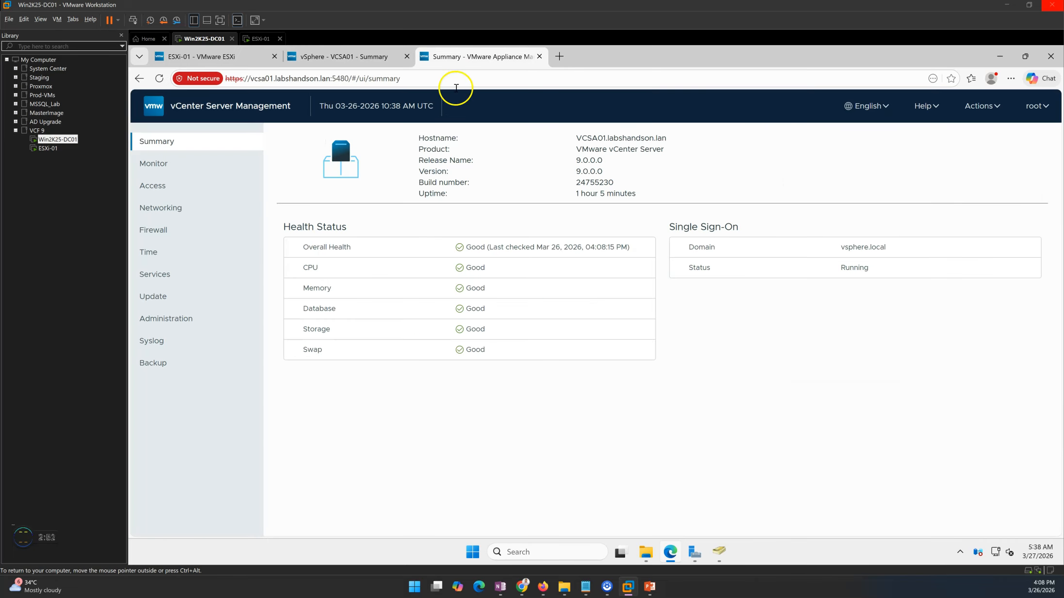
{"action": "left_click", "coordinate": [161, 363]}
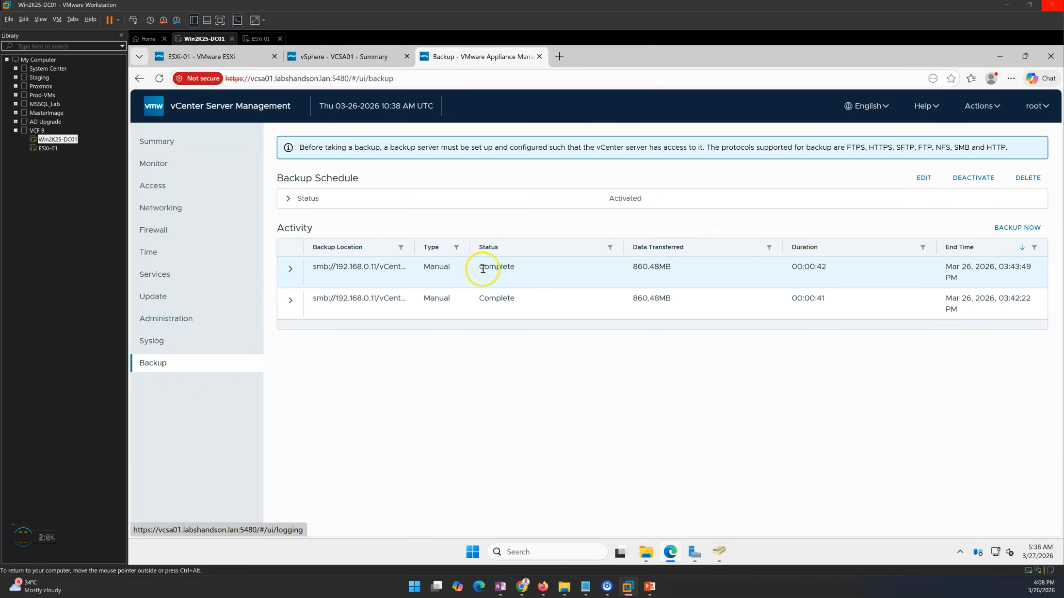
{"action": "left_click", "coordinate": [289, 199]}
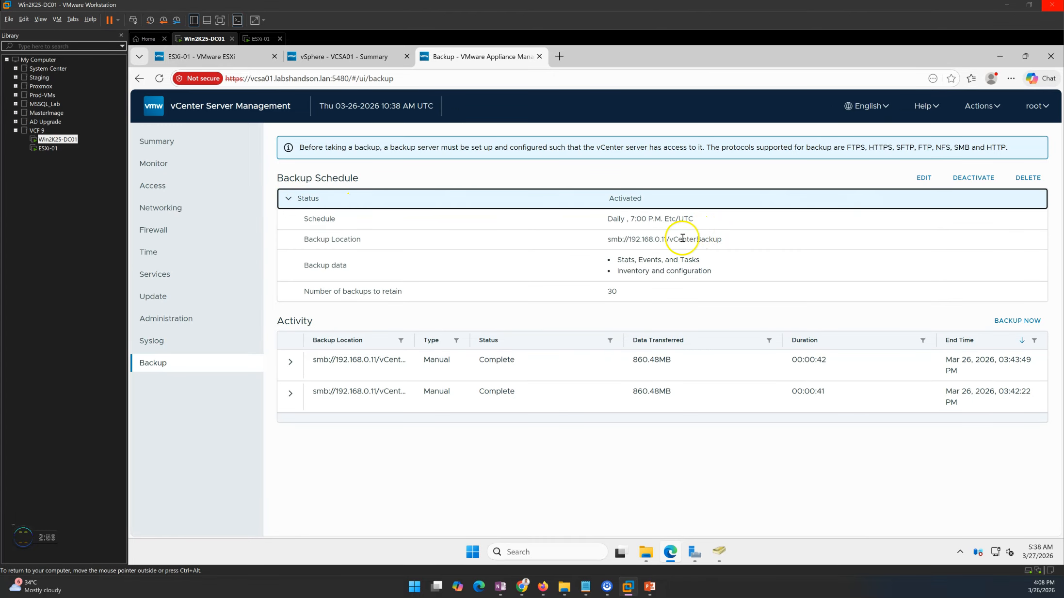
{"action": "left_click_drag", "start_coordinate": [610, 239], "coordinate": [750, 243]}
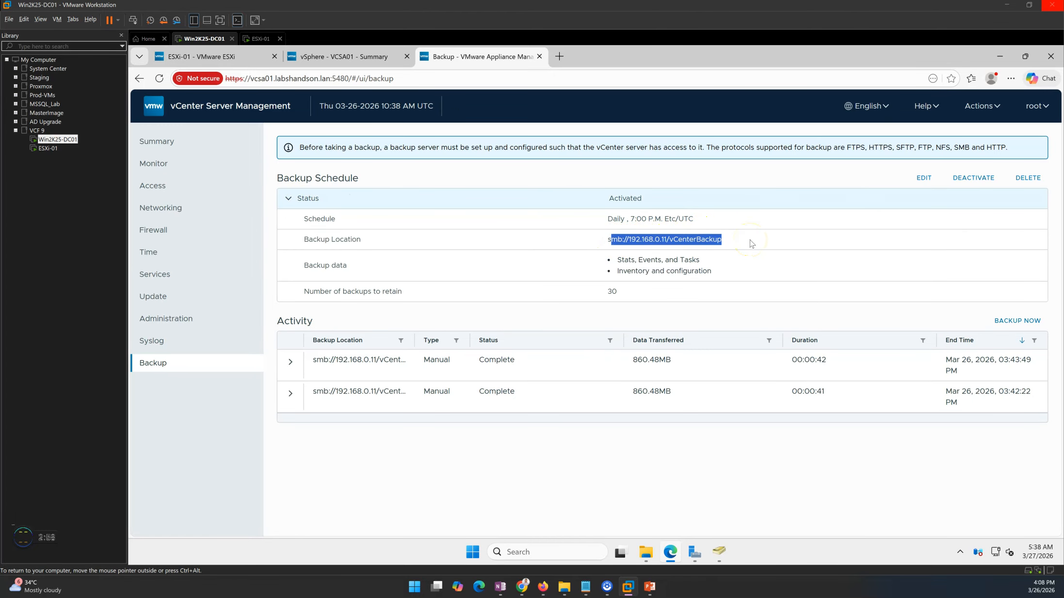
{"action": "left_click", "coordinate": [645, 552]}
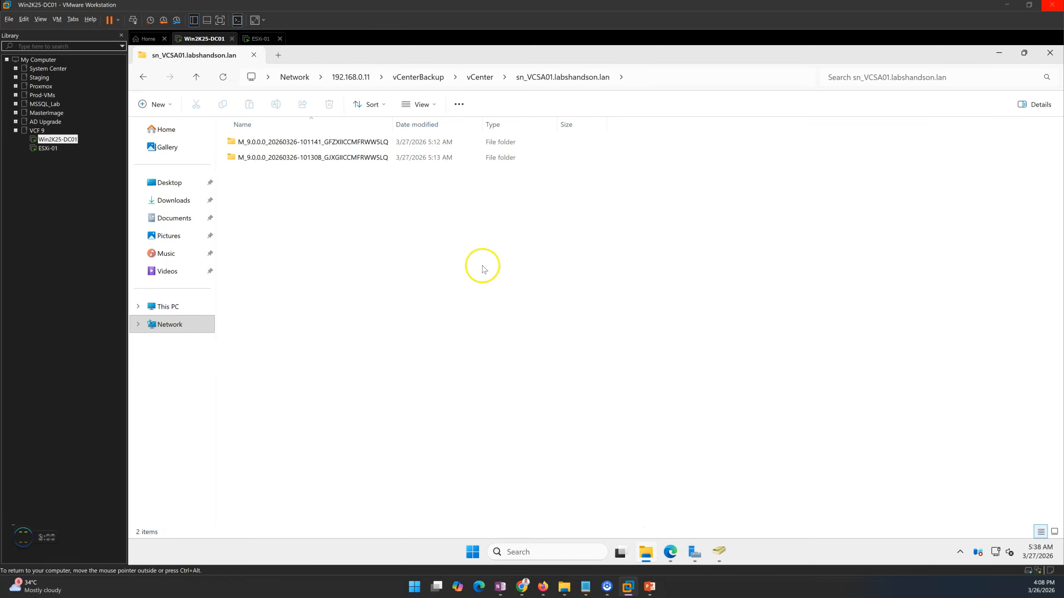
Browse to C:\vCenterBackup\vCenter\sn_VCSA01.labshandson.lan, inspect both backup folders, and return to the Backup page.
{"action": "left_click", "coordinate": [163, 307]}
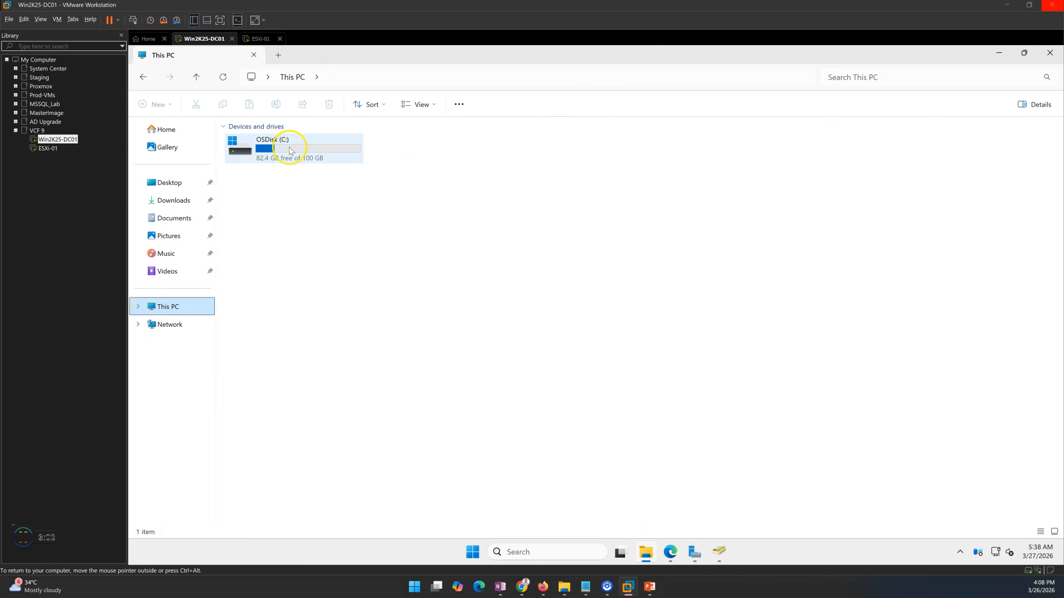
{"action": "double_click", "coordinate": [290, 154]}
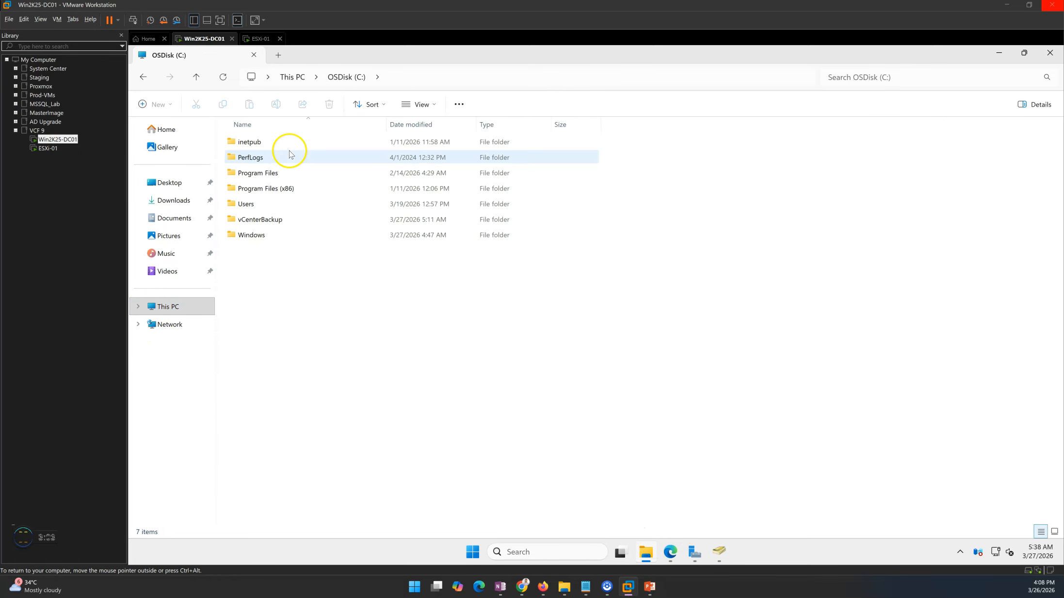
{"action": "double_click", "coordinate": [261, 221]}
{"action": "left_click", "coordinate": [255, 146]}
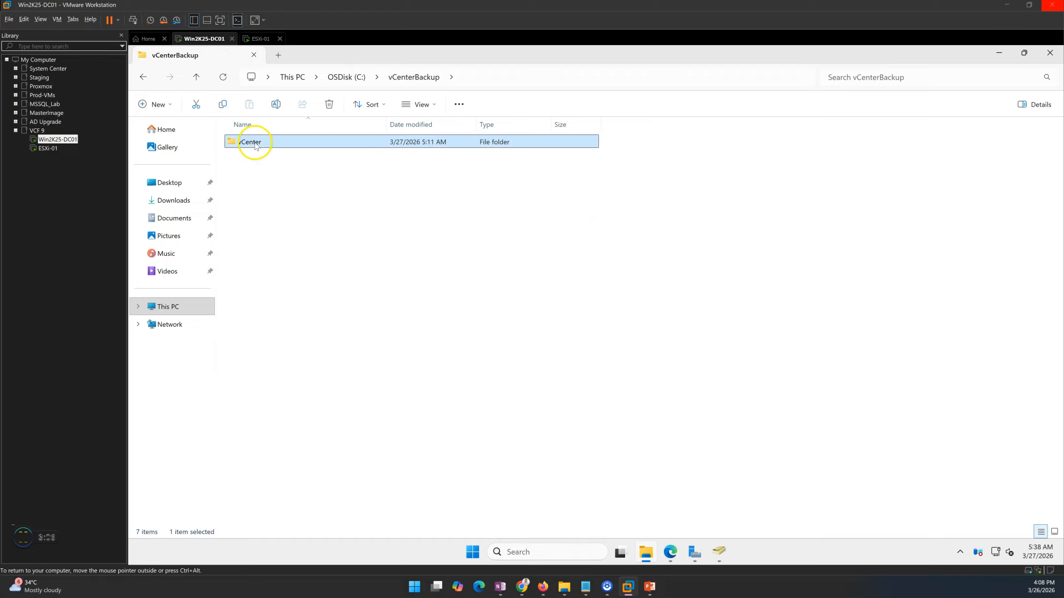
{"action": "double_click", "coordinate": [265, 146]}
{"action": "double_click", "coordinate": [266, 143]}
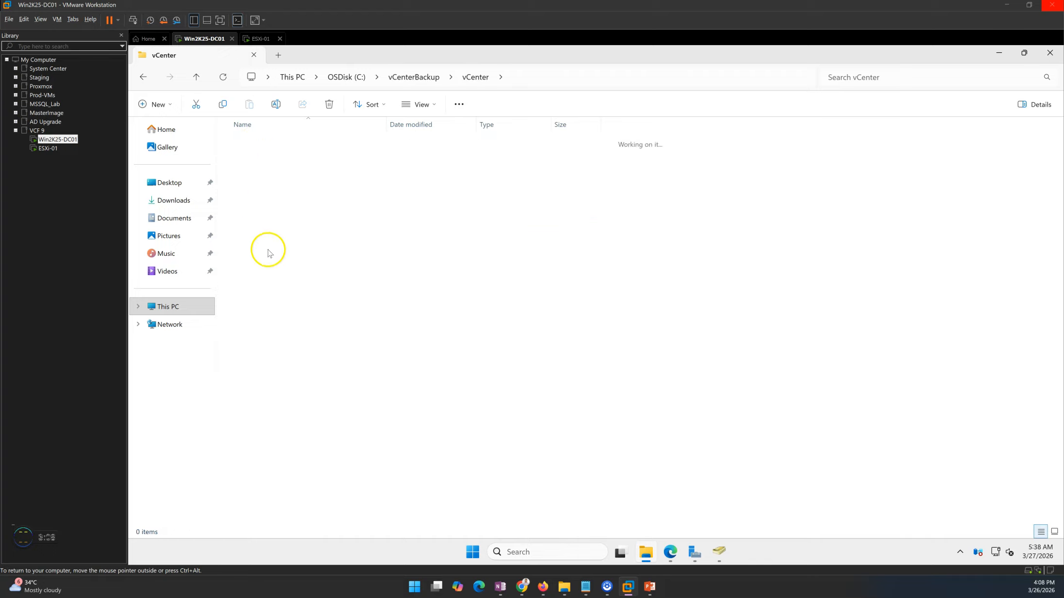
{"action": "left_click_drag", "start_coordinate": [271, 271], "coordinate": [287, 120]}
{"action": "left_click", "coordinate": [508, 326]}
{"action": "left_click", "coordinate": [650, 553]}
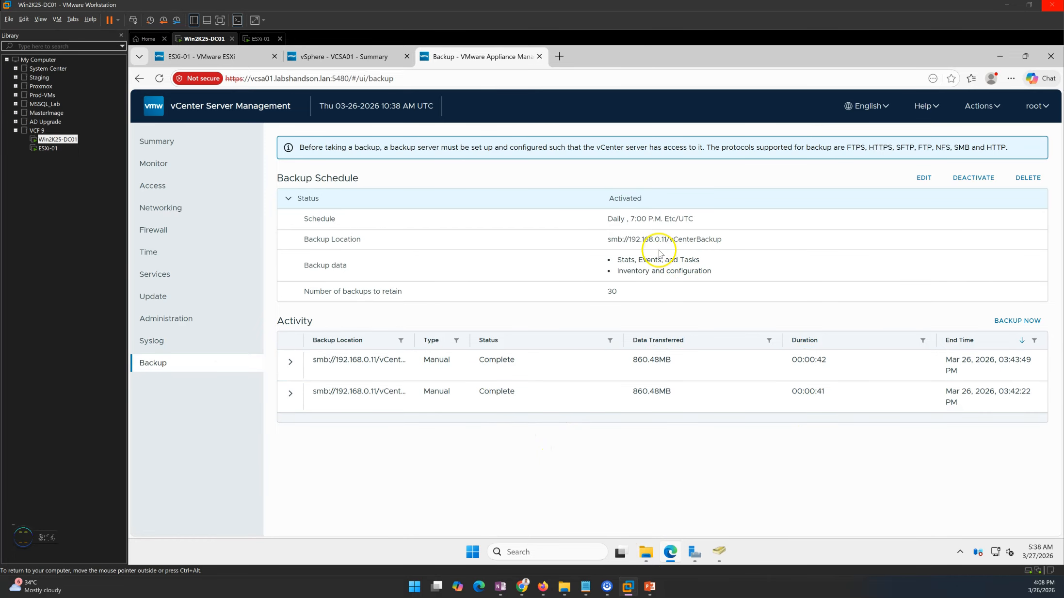
Re-highlight the backup location path and review the esxi-01.labshandson.lan host's actions in vSphere.
{"action": "left_click_drag", "start_coordinate": [604, 239], "coordinate": [761, 240]}
{"action": "left_click", "coordinate": [729, 326]}
{"action": "left_click", "coordinate": [334, 57]}
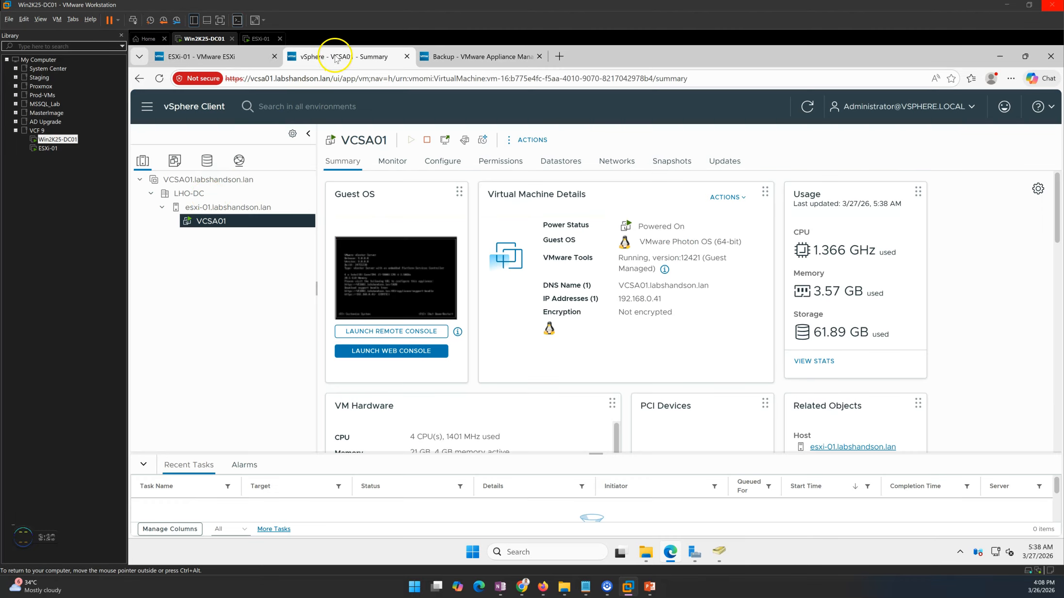
{"action": "left_click", "coordinate": [209, 208]}
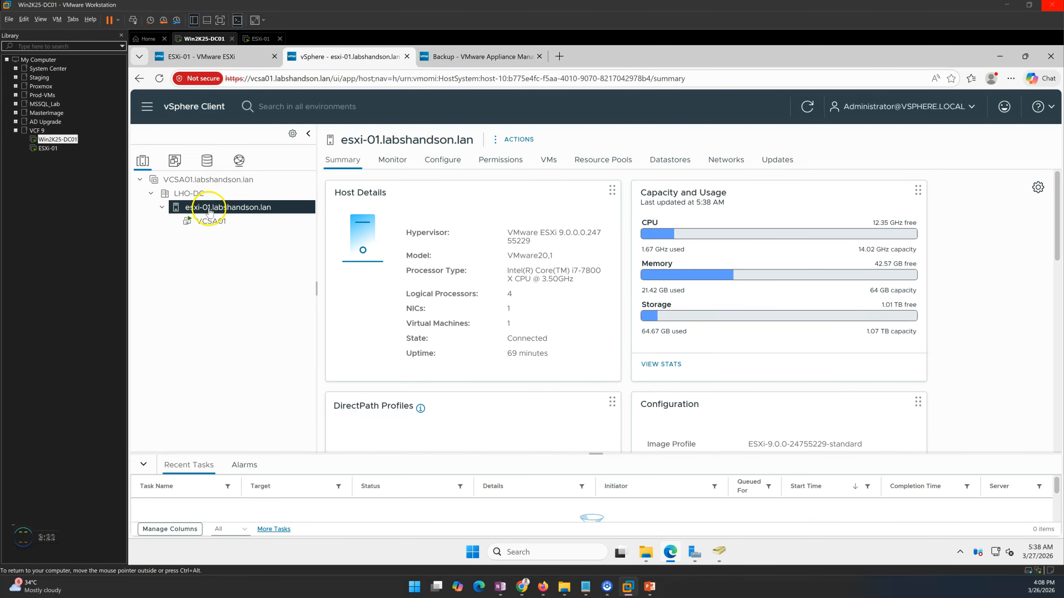
{"action": "right_click", "coordinate": [210, 212]}
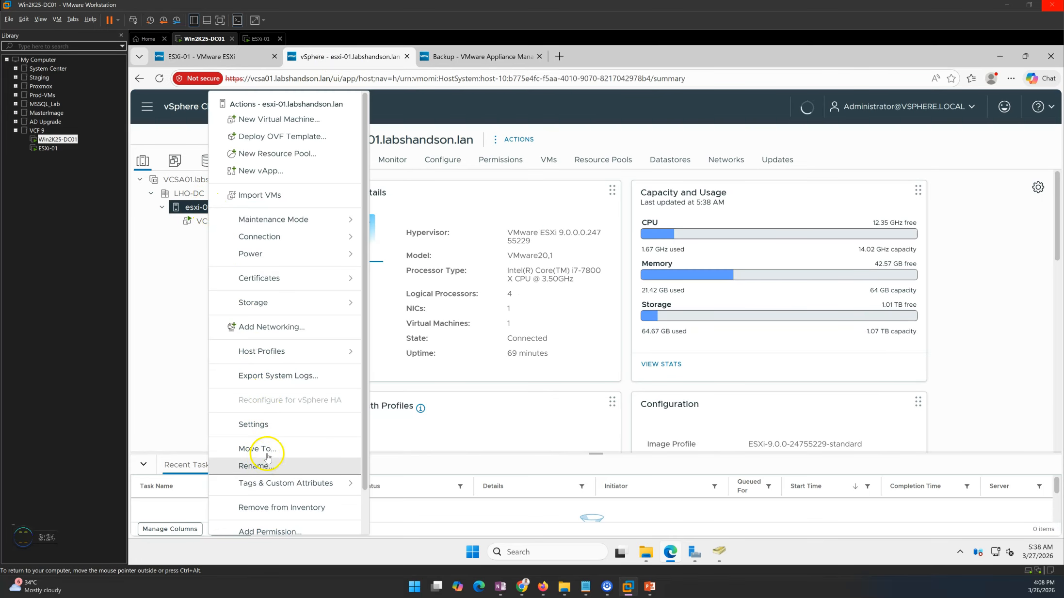
{"action": "left_click", "coordinate": [169, 295]}
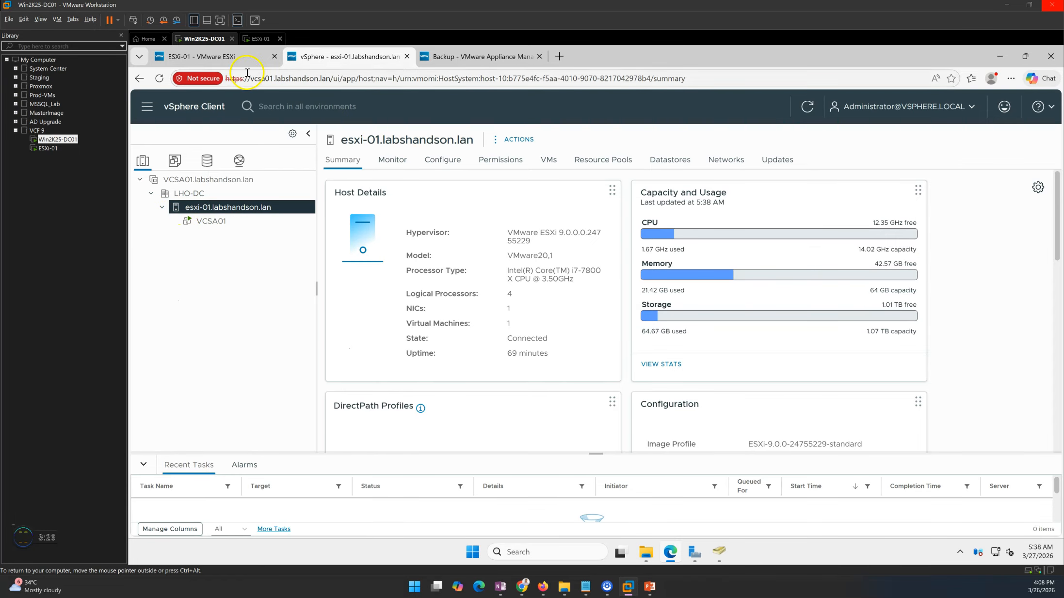
Remove esxi-01.labshandson.lan from the vCenter inventory and confirm with Yes.
{"action": "left_click", "coordinate": [252, 57]}
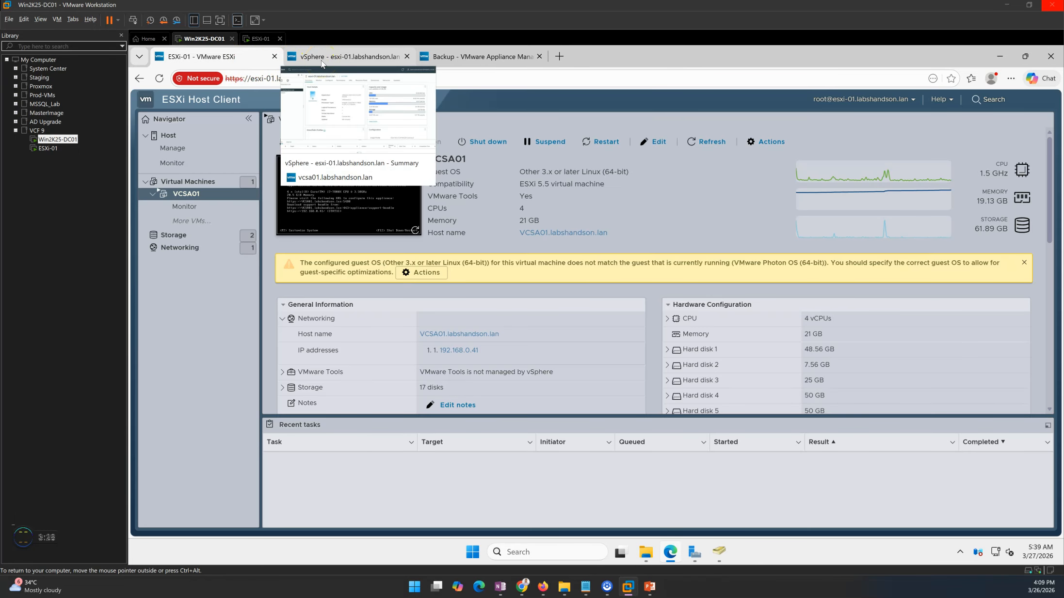
{"action": "left_click", "coordinate": [321, 63]}
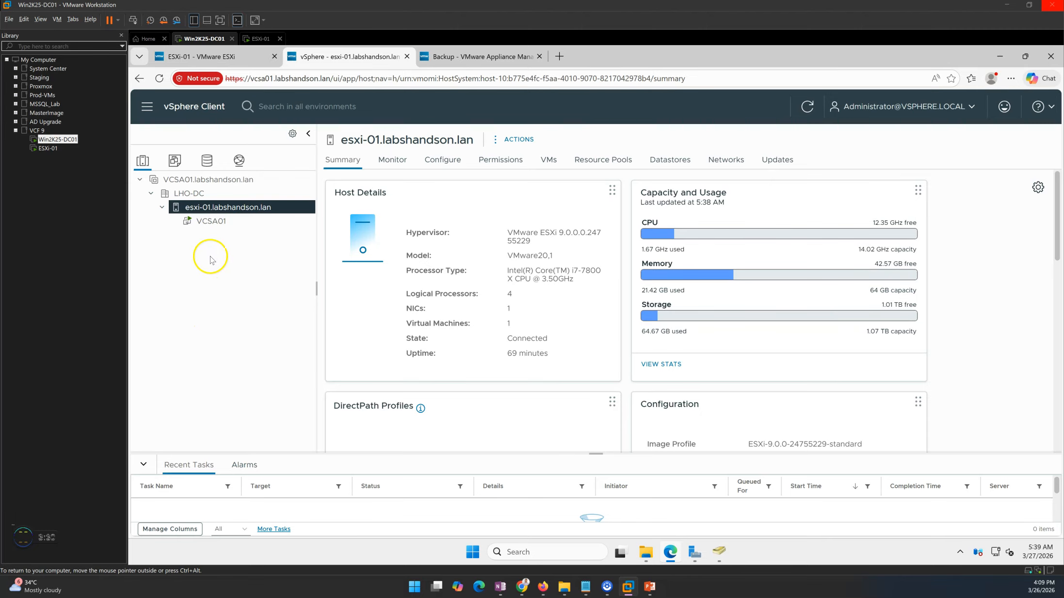
{"action": "left_click", "coordinate": [207, 223]}
{"action": "right_click", "coordinate": [208, 222]}
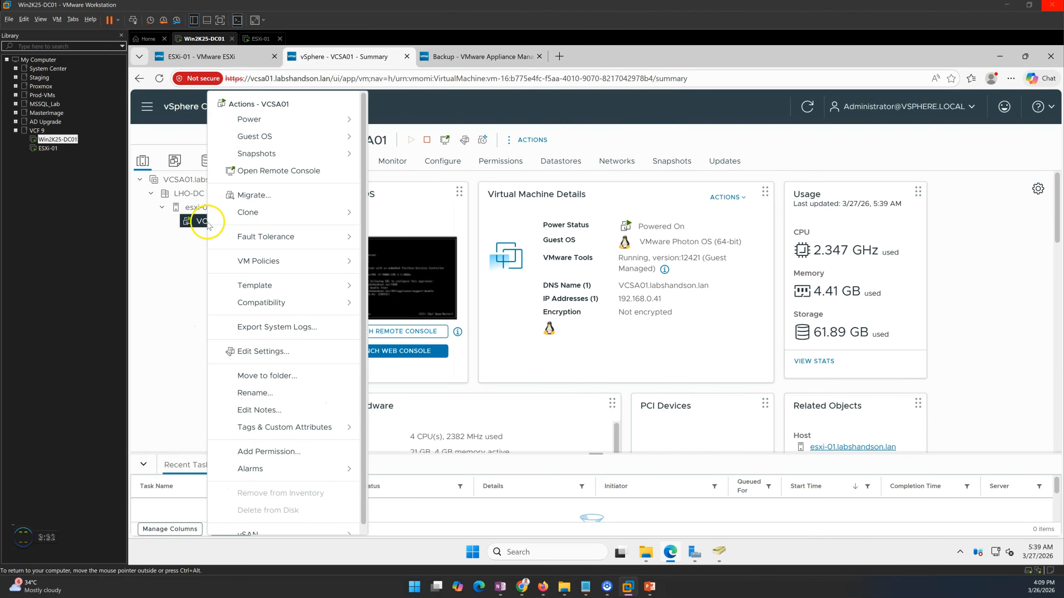
{"action": "left_click", "coordinate": [192, 207]}
{"action": "right_click", "coordinate": [192, 208]}
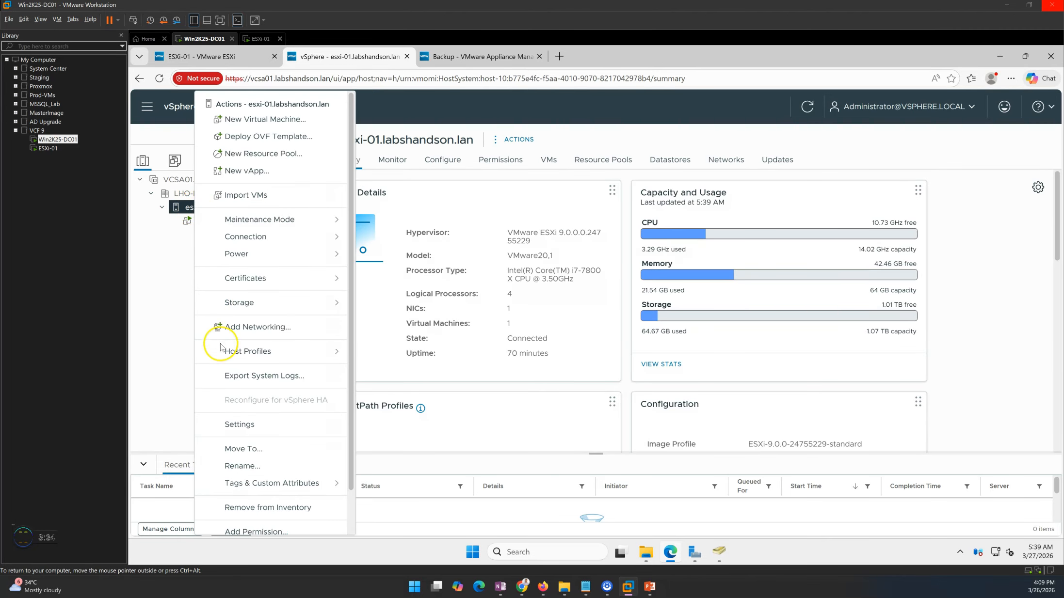
{"action": "left_click", "coordinate": [267, 508]}
{"action": "left_click", "coordinate": [712, 379]}
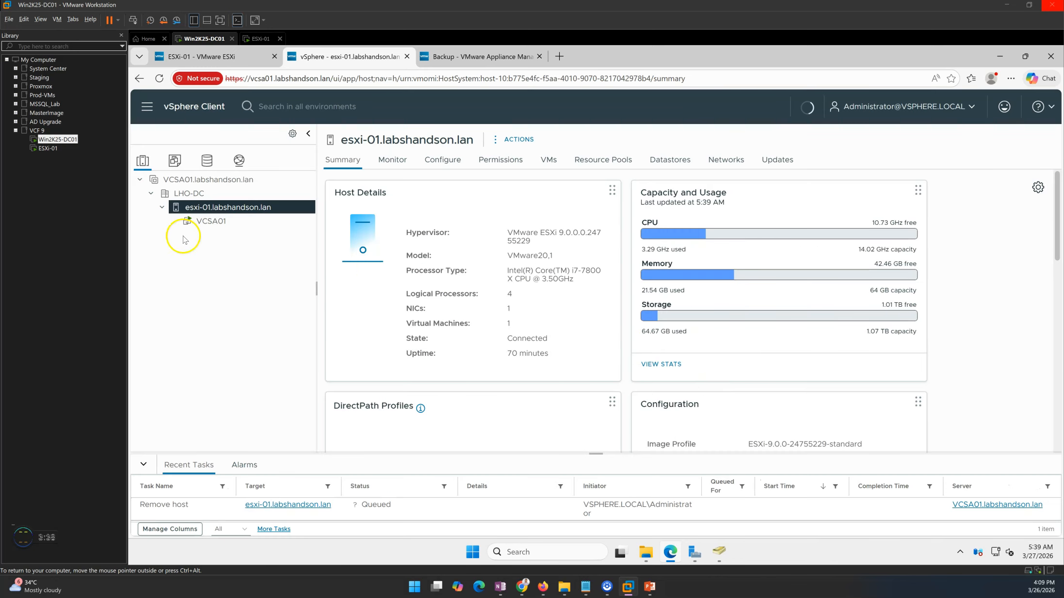
Check ESXi-01's connection state, then confirm LHO-DC shows 0 hosts and 0 virtual machines.
{"action": "left_click", "coordinate": [218, 56]}
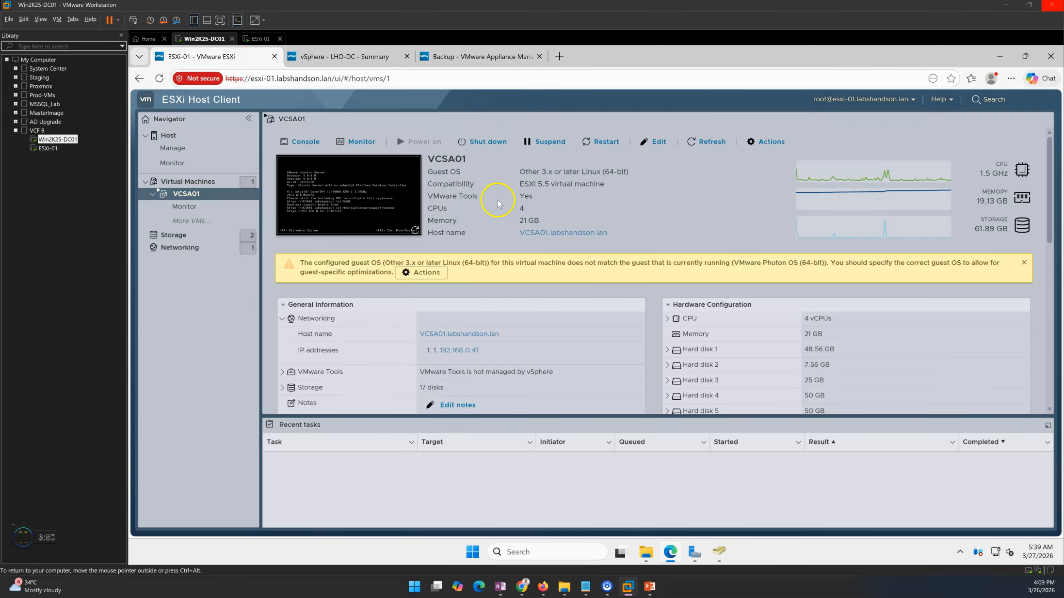
{"action": "left_click", "coordinate": [167, 135]}
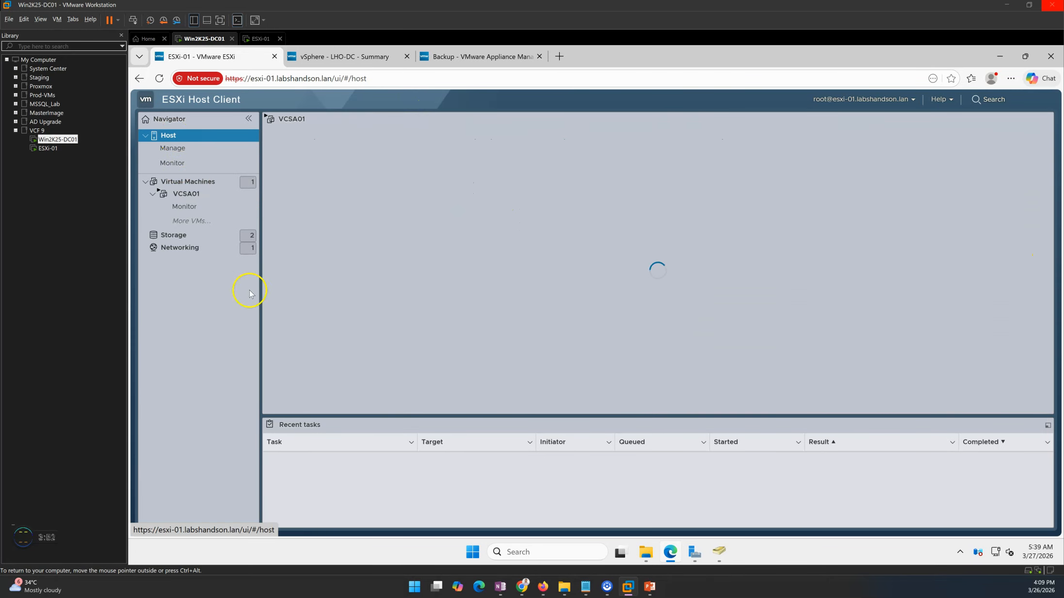
{"action": "left_click", "coordinate": [361, 57]}
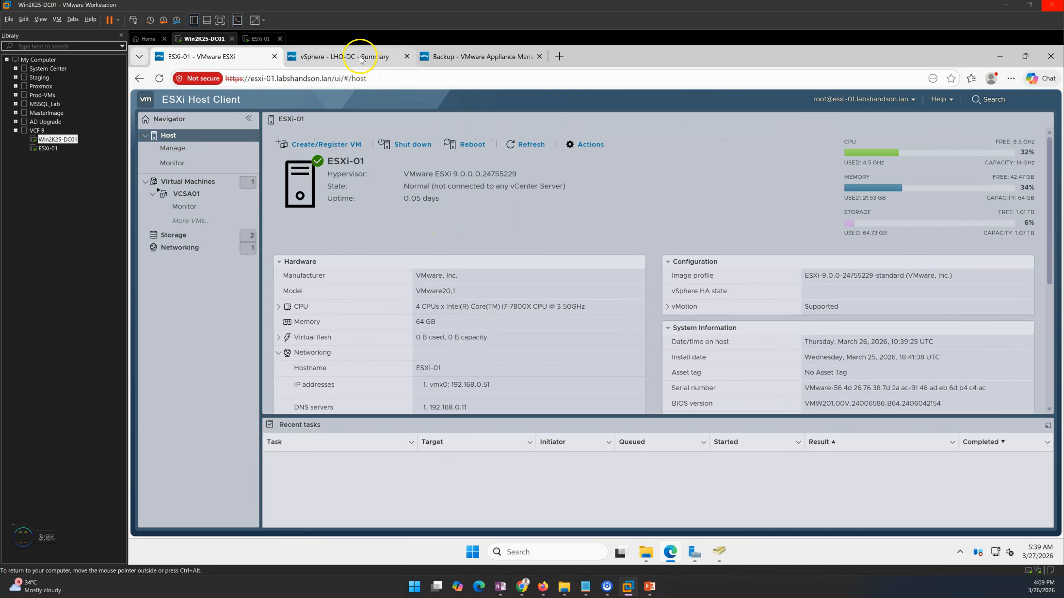
{"action": "left_click", "coordinate": [175, 180]}
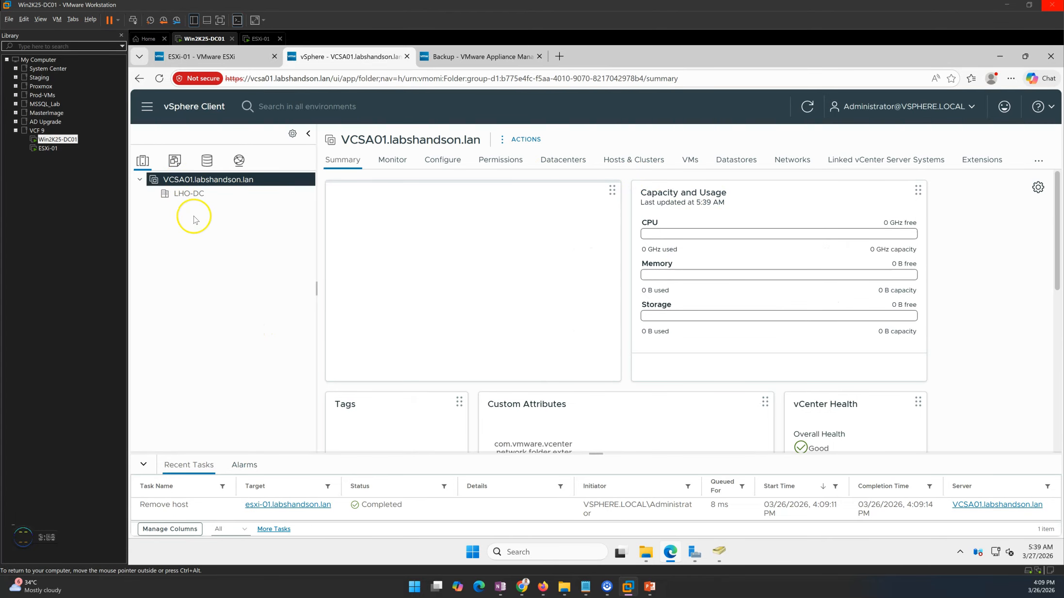
{"action": "left_click", "coordinate": [196, 195]}
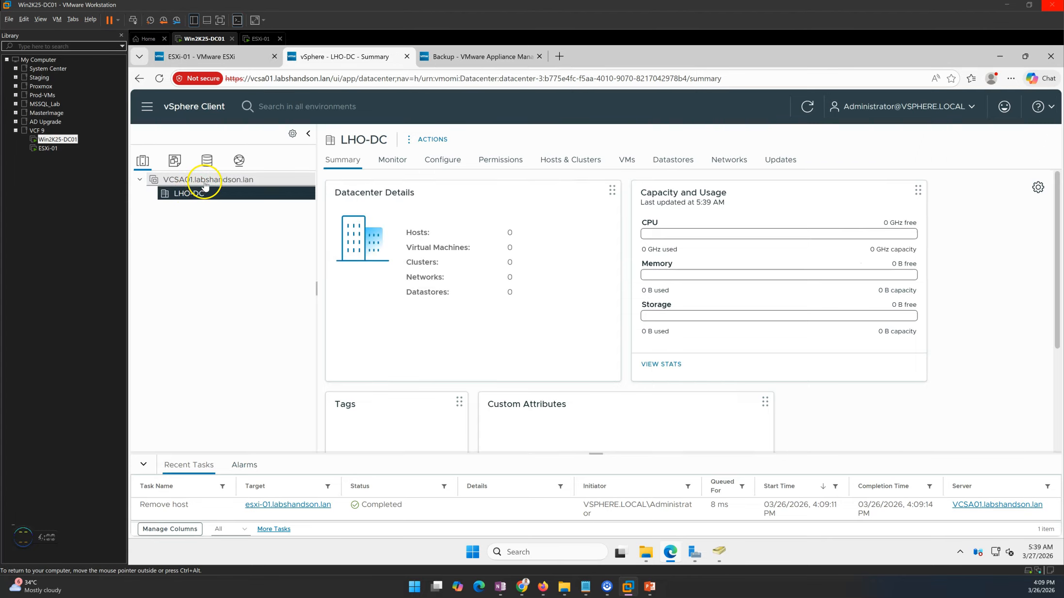
{"action": "right_click", "coordinate": [198, 195]}
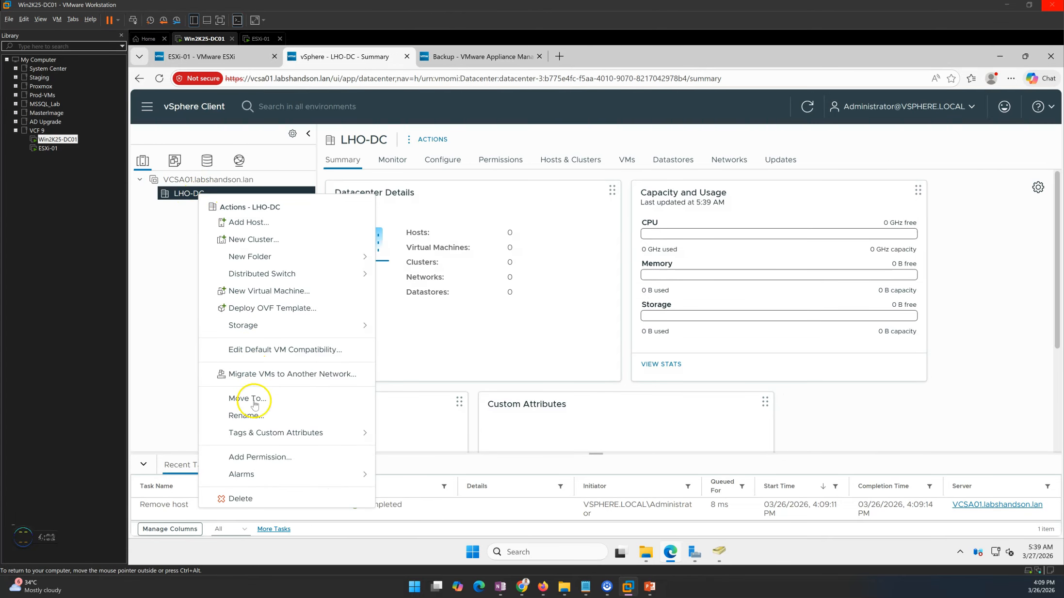
{"action": "left_click", "coordinate": [242, 500]}
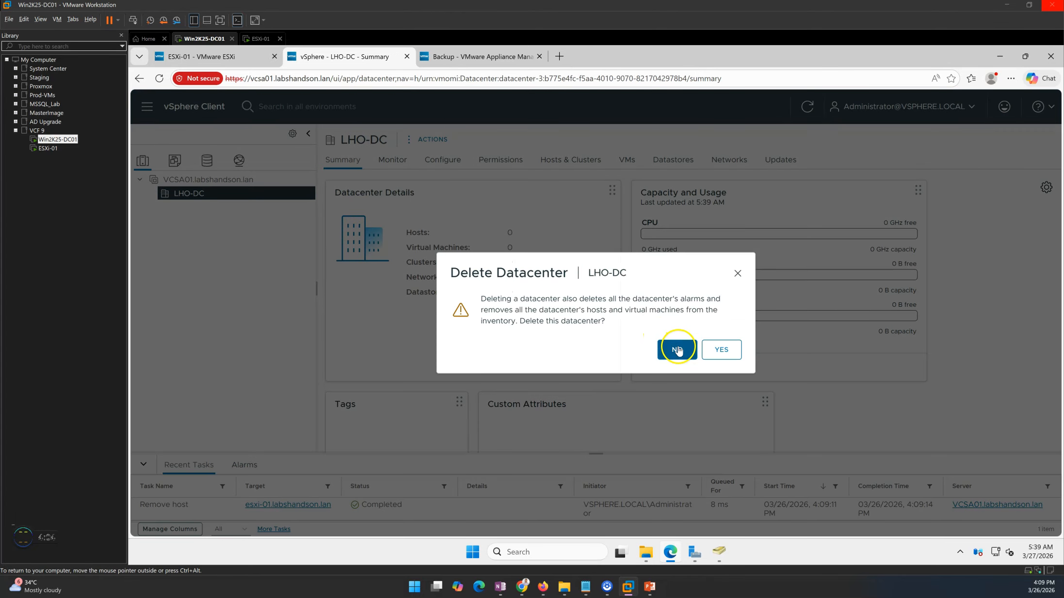
{"action": "left_click", "coordinate": [679, 351]}
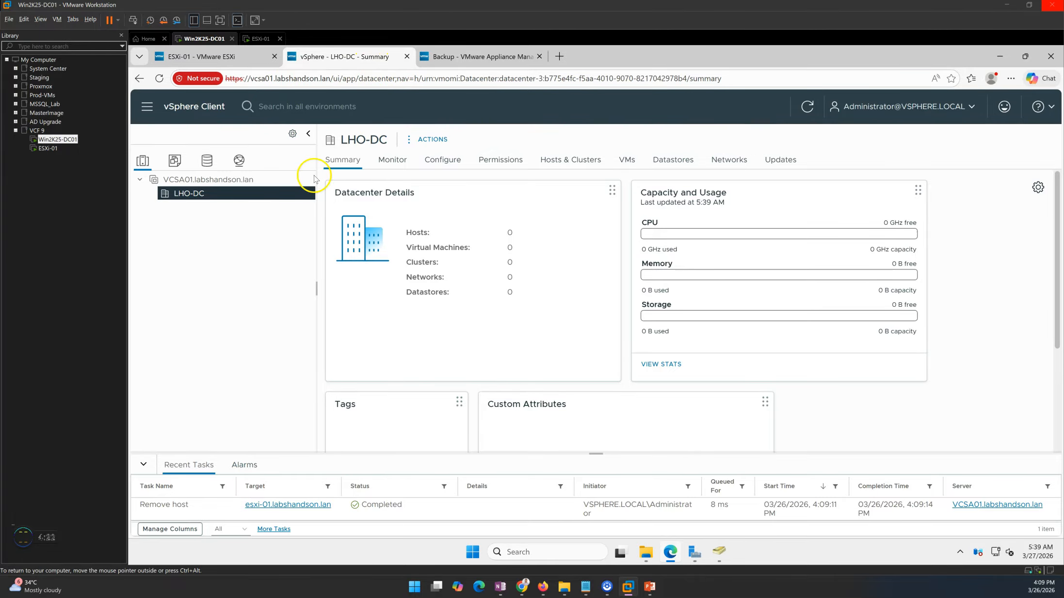
{"action": "left_click", "coordinate": [228, 63]}
Power off VCSA01 through Actions > Power > Power off, confirming the warning with Yes.
{"action": "left_click", "coordinate": [189, 182]}
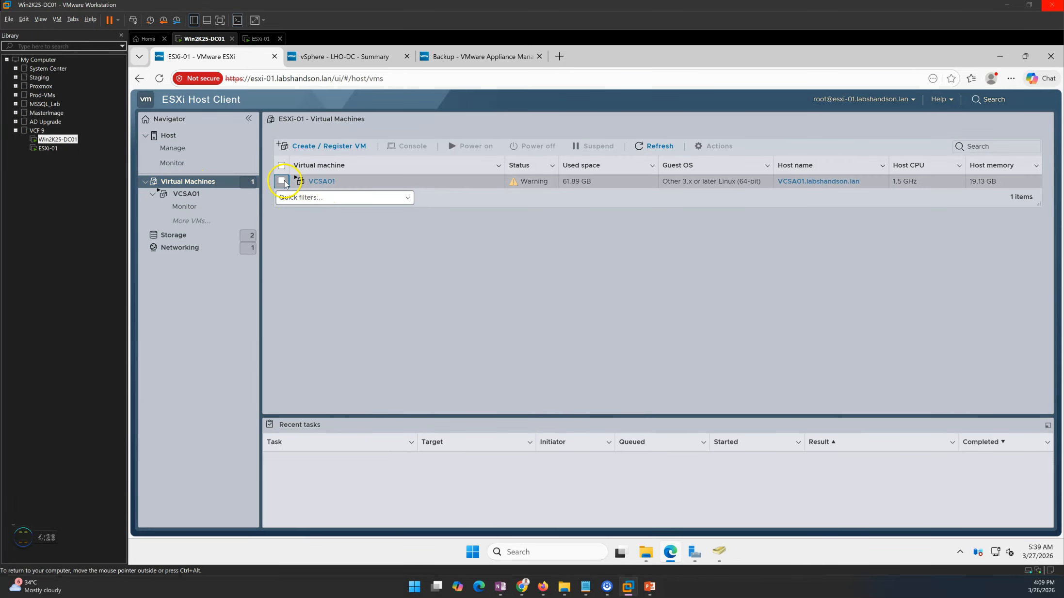
{"action": "left_click", "coordinate": [282, 182]}
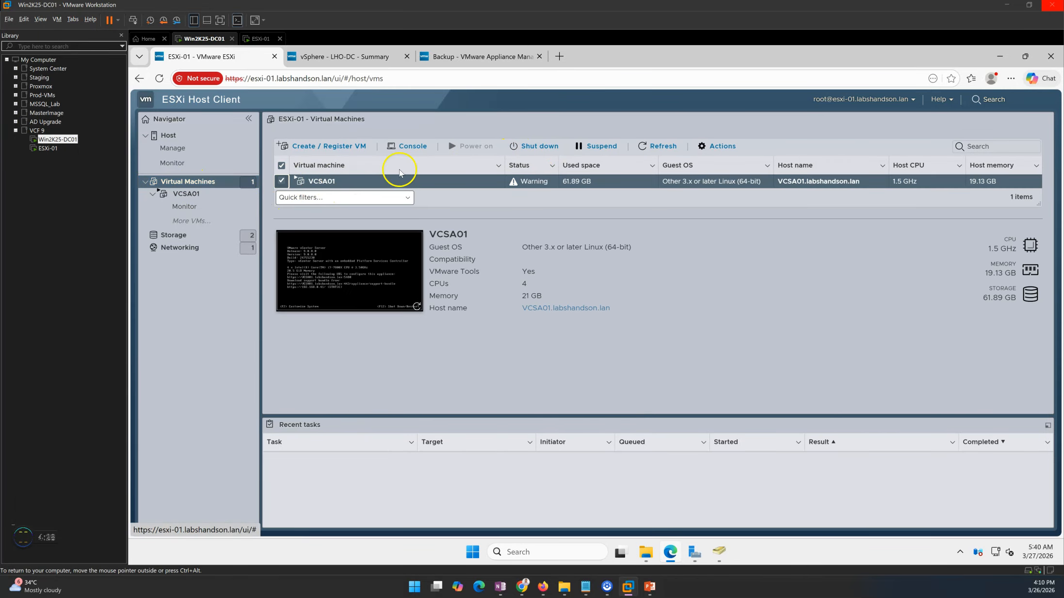
{"action": "left_click", "coordinate": [716, 146]}
{"action": "mouse_move", "coordinate": [722, 188]}
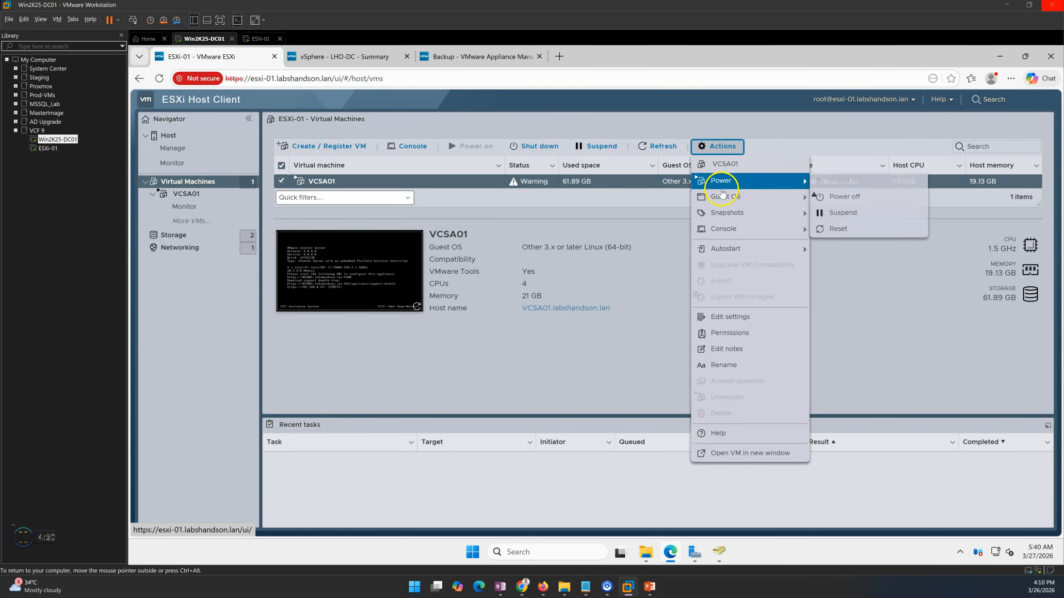
{"action": "left_click", "coordinate": [845, 197]}
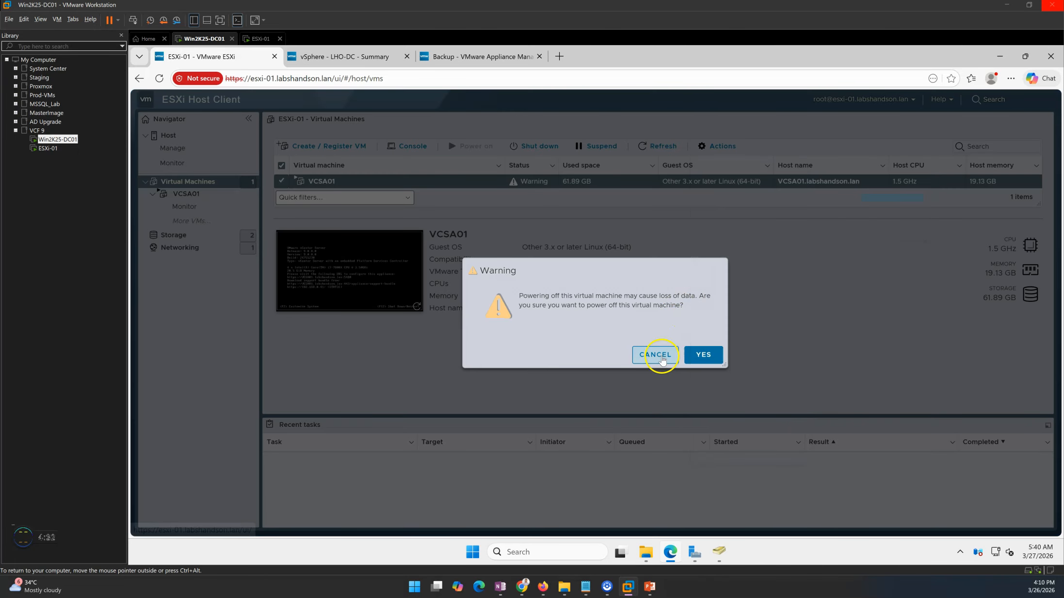
{"action": "left_click", "coordinate": [703, 355]}
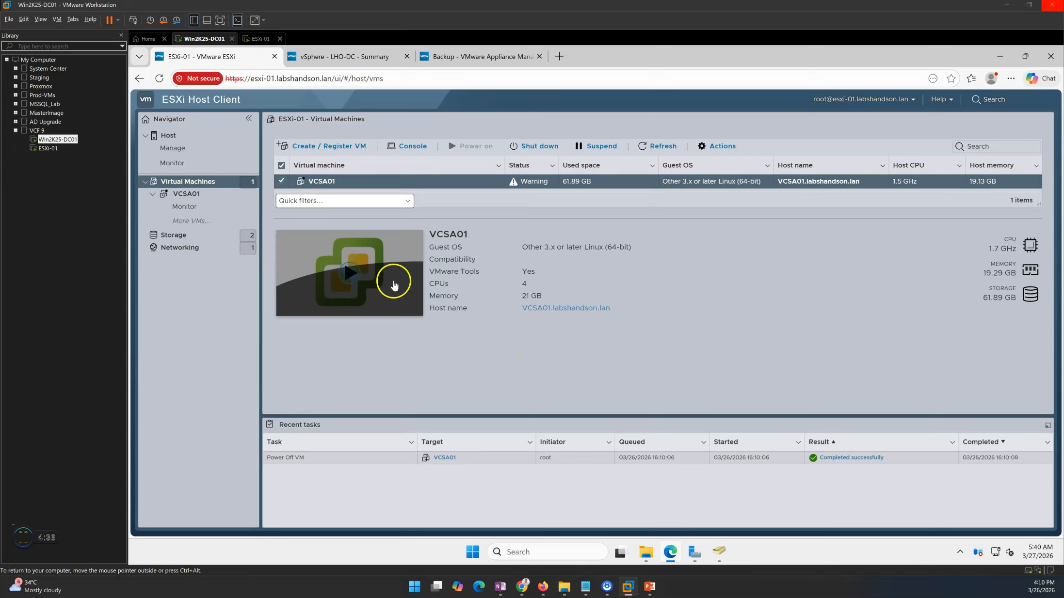
{"action": "left_click", "coordinate": [375, 56]}
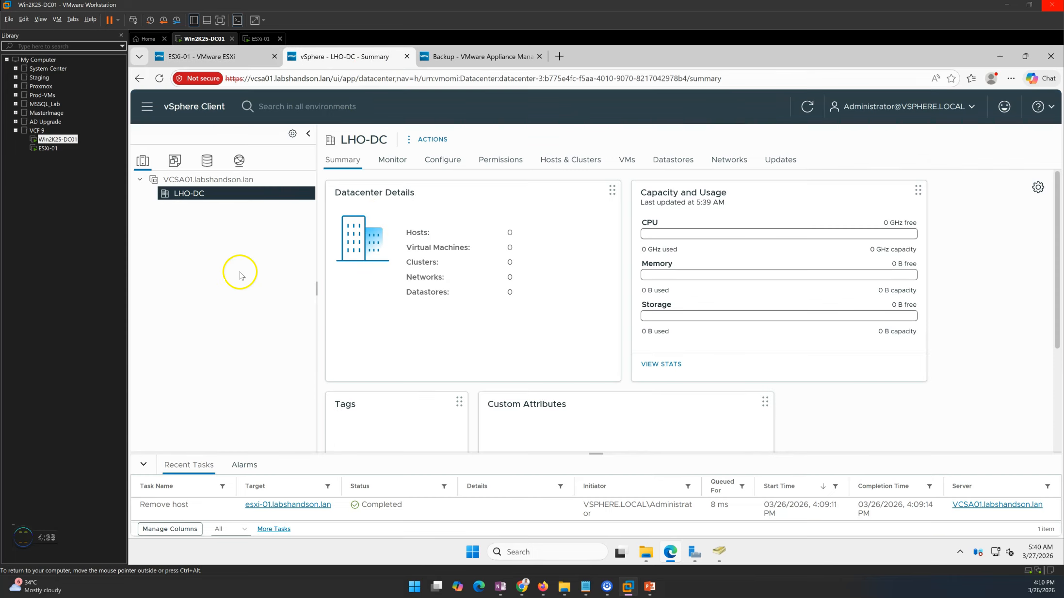
Reload the vCenter page and glance at the ESXi host's management page.
{"action": "left_click", "coordinate": [159, 79]}
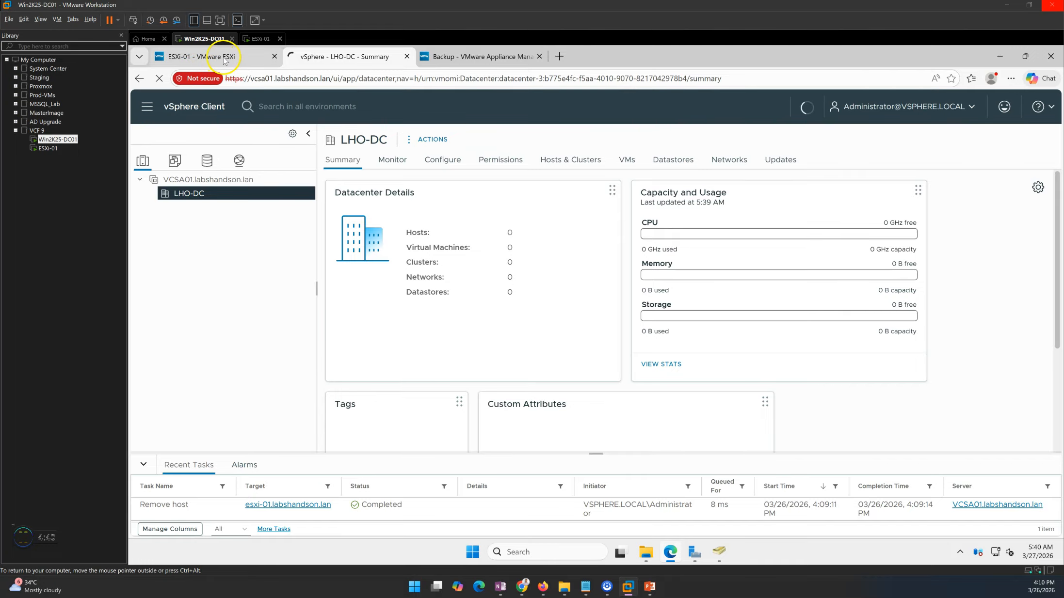
{"action": "left_click", "coordinate": [214, 57]}
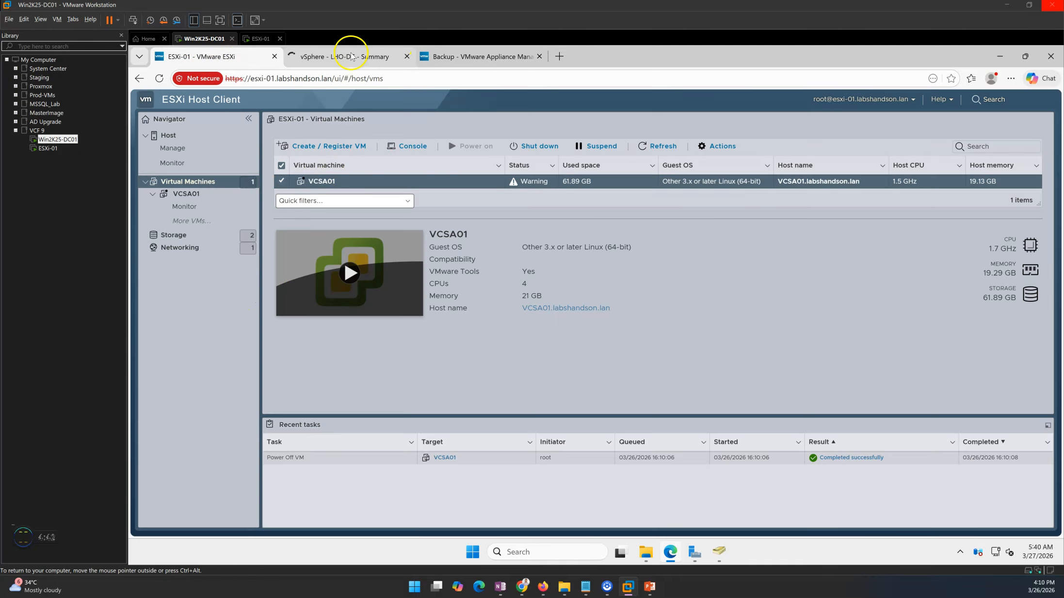
{"action": "left_click", "coordinate": [346, 56]}
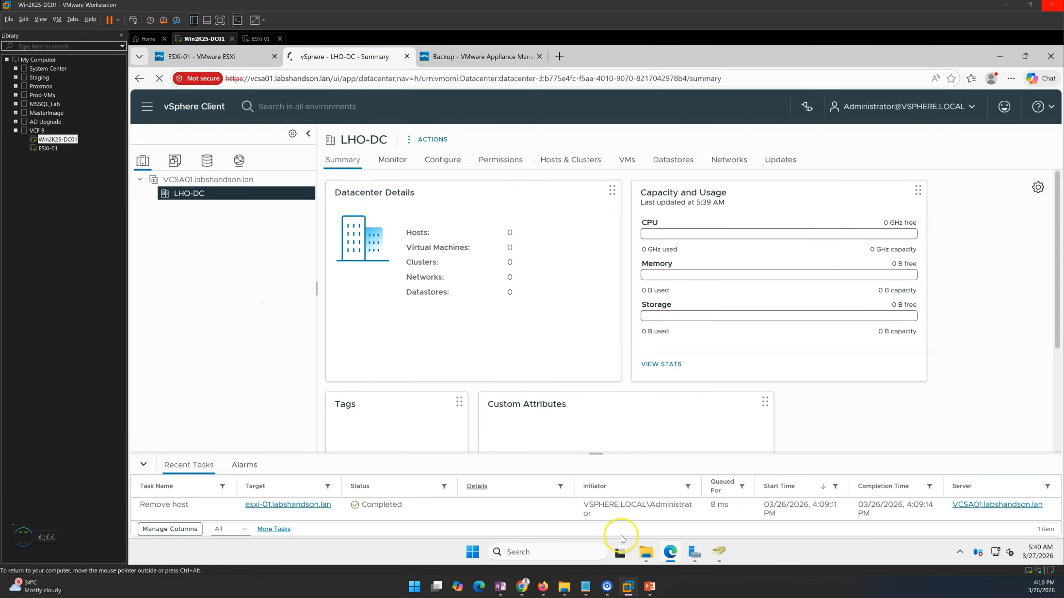
Launch Command Prompt via cmd and run ping vcsa01.labshandson.lan, resolving to 192.168.0.41.
{"action": "left_click", "coordinate": [466, 552]}
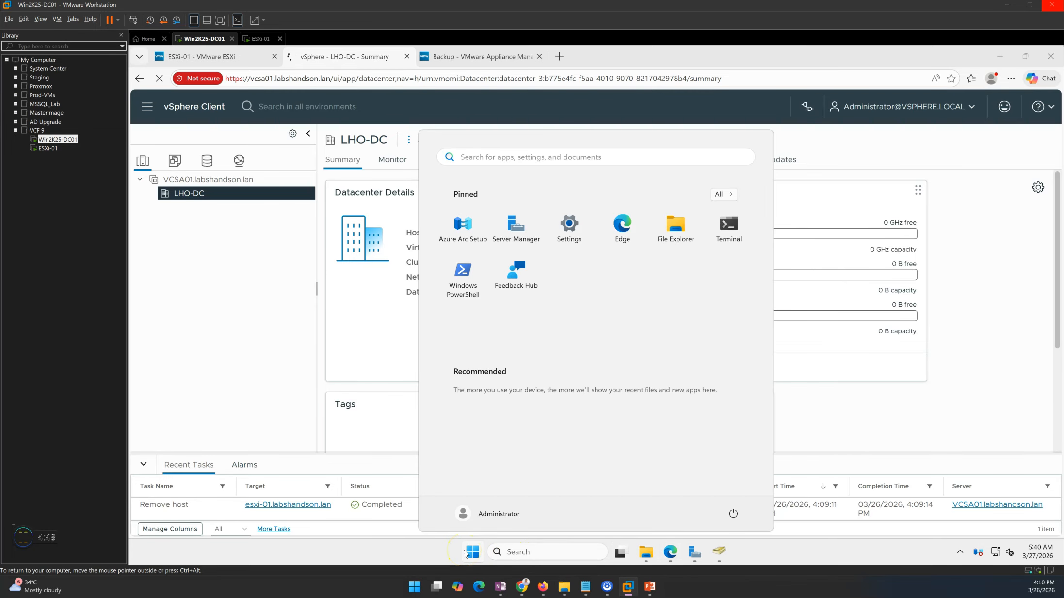
{"action": "left_click", "coordinate": [491, 158]}
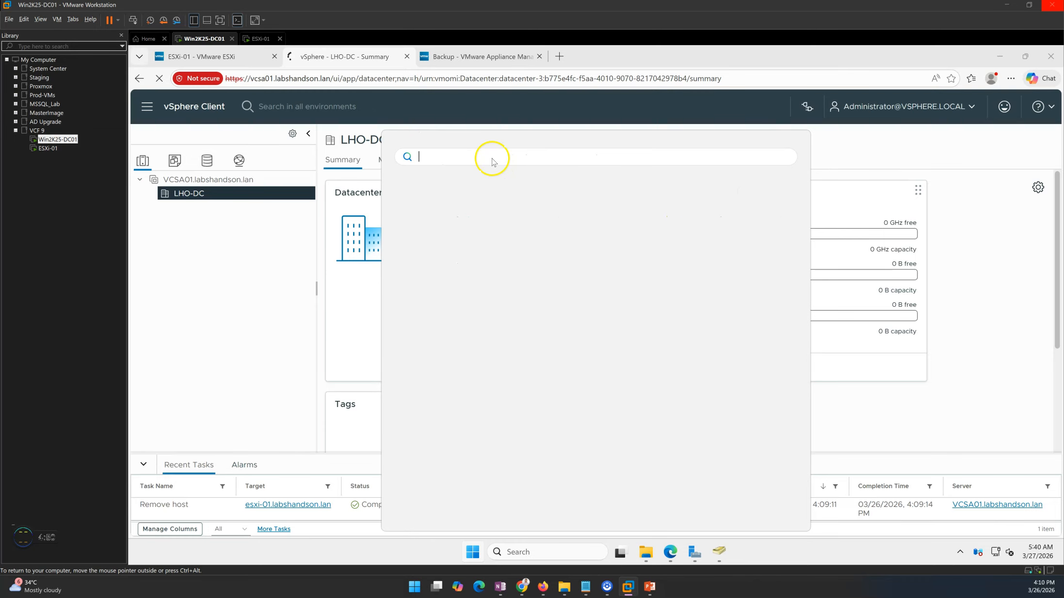
{"action": "type", "text": "cmd"}
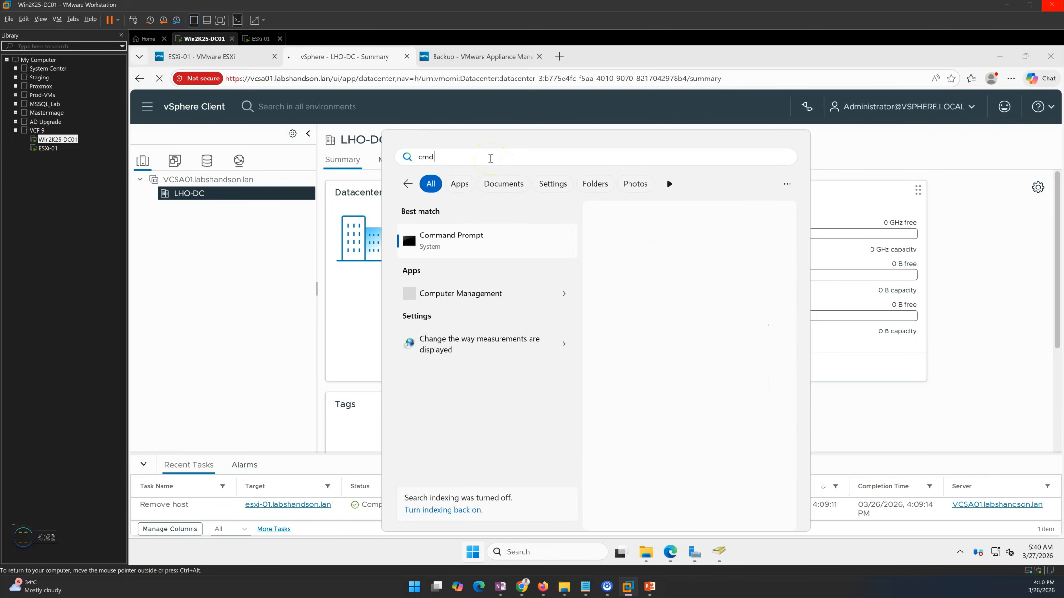
{"action": "key", "text": "Return"}
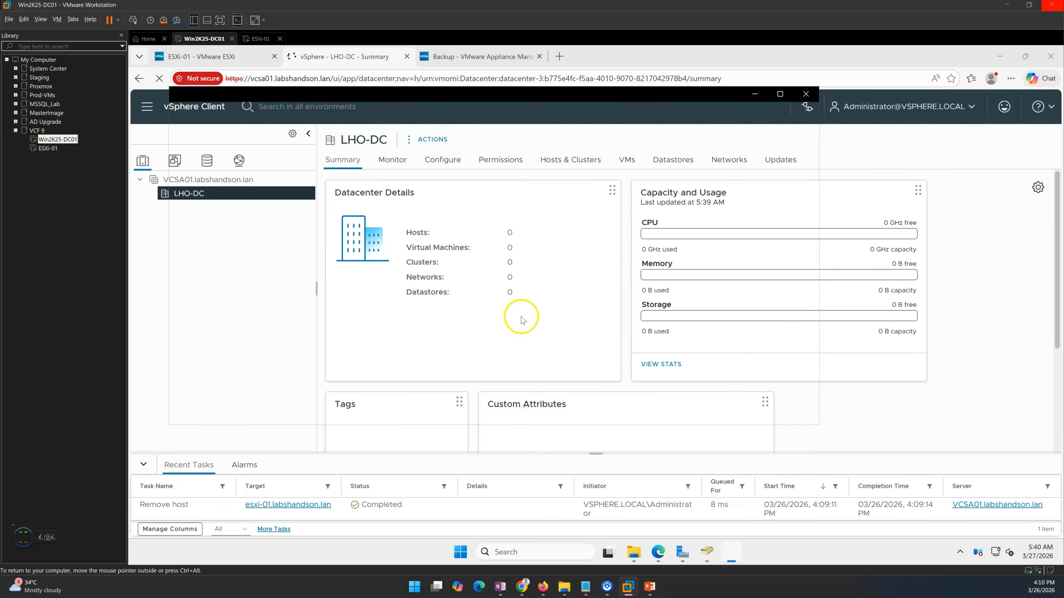
{"action": "type", "text": "ping vcsa01.labsha"}
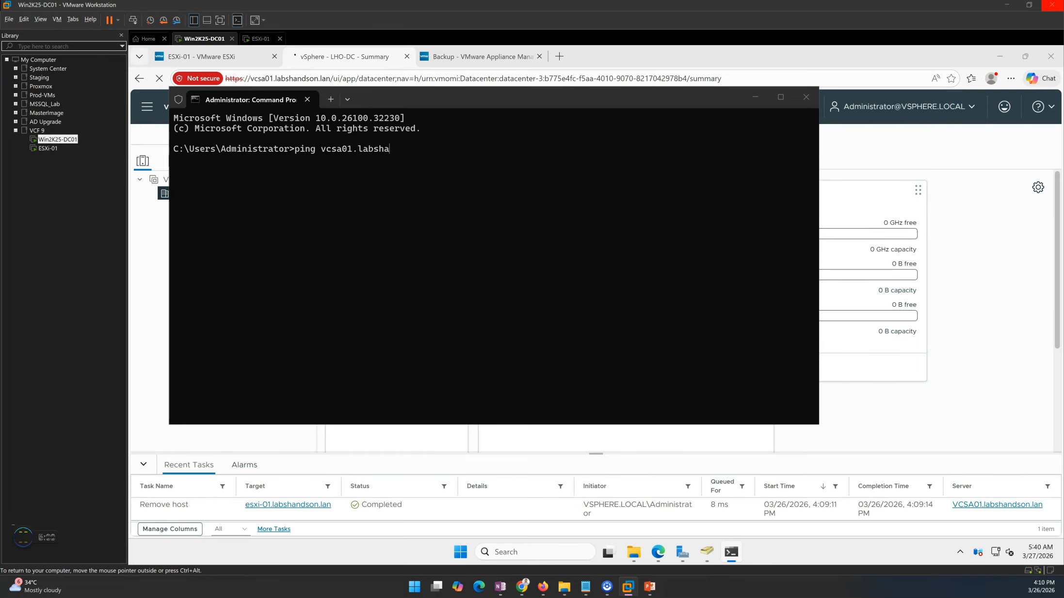
{"action": "type", "text": "ndson.lan"}
{"action": "key", "text": "Return"}
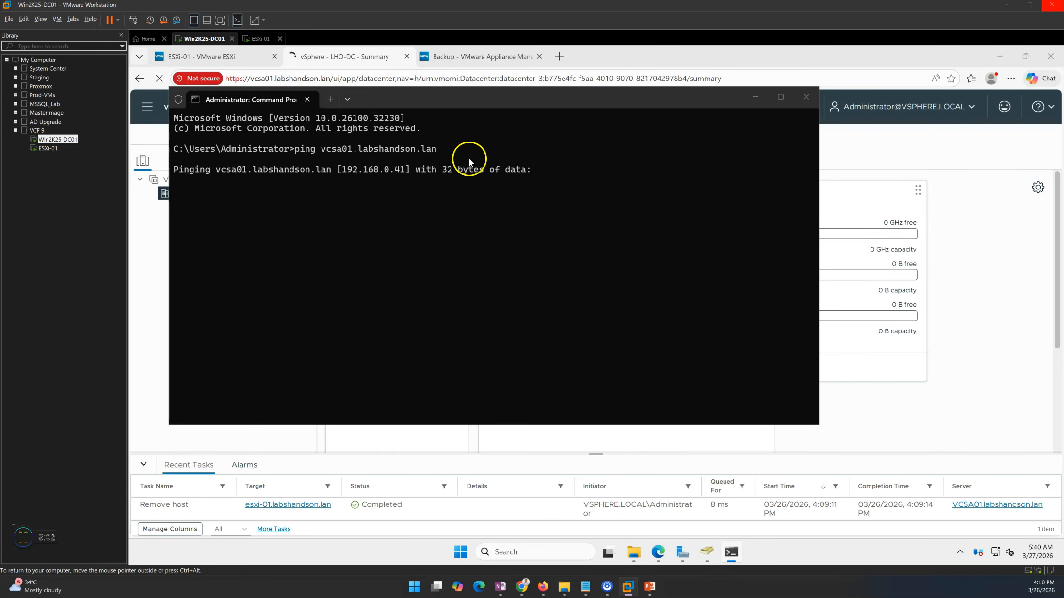
{"action": "left_click_drag", "start_coordinate": [447, 103], "coordinate": [697, 152]}
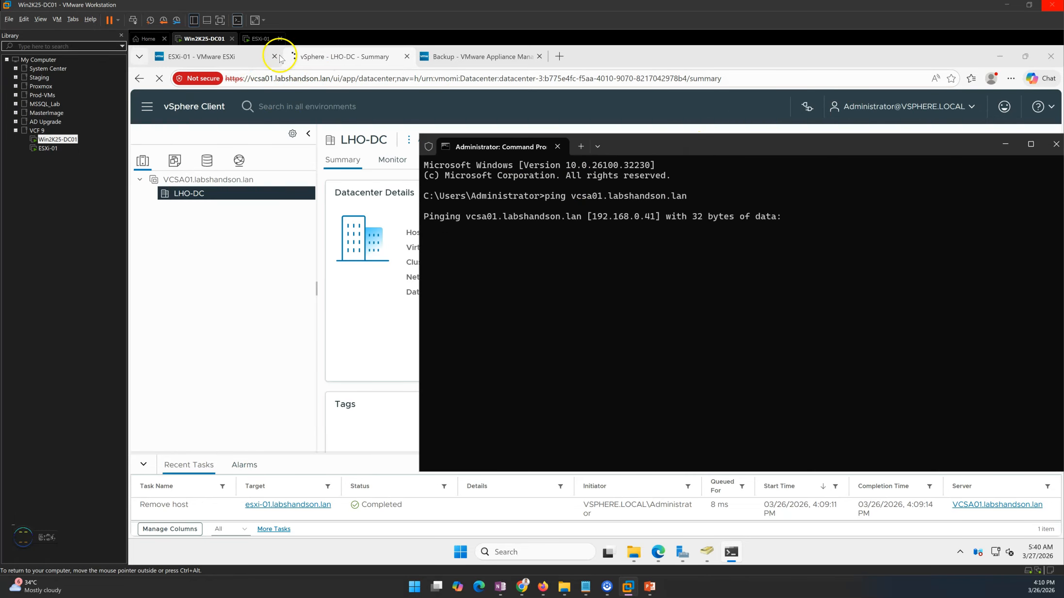
Delete VCSA01 from ESXi-01 via Actions > Delete and verify the vCenter page no longer loads.
{"action": "left_click", "coordinate": [240, 61]}
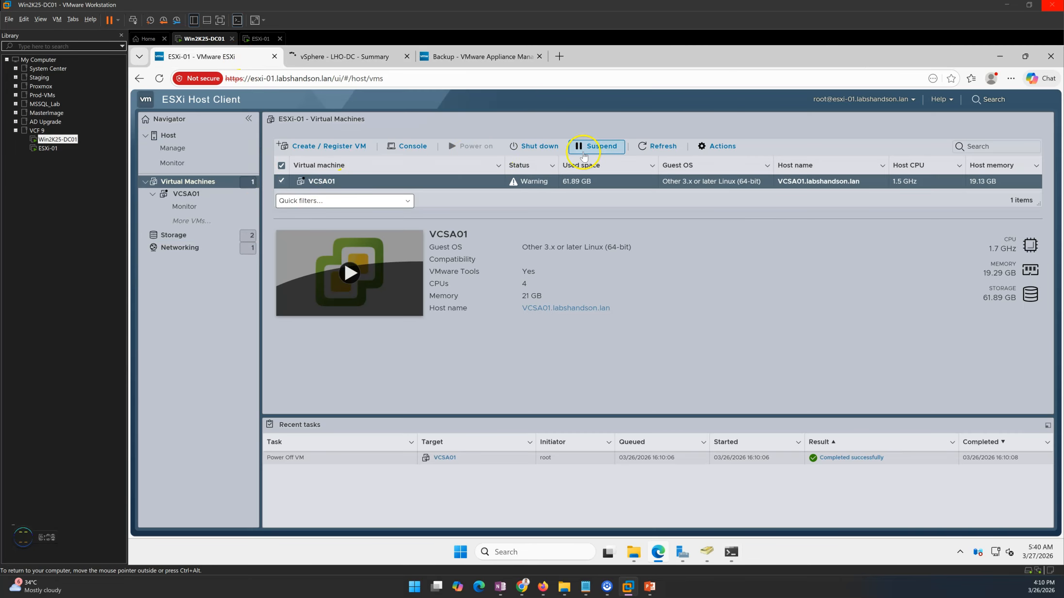
{"action": "left_click", "coordinate": [718, 146]}
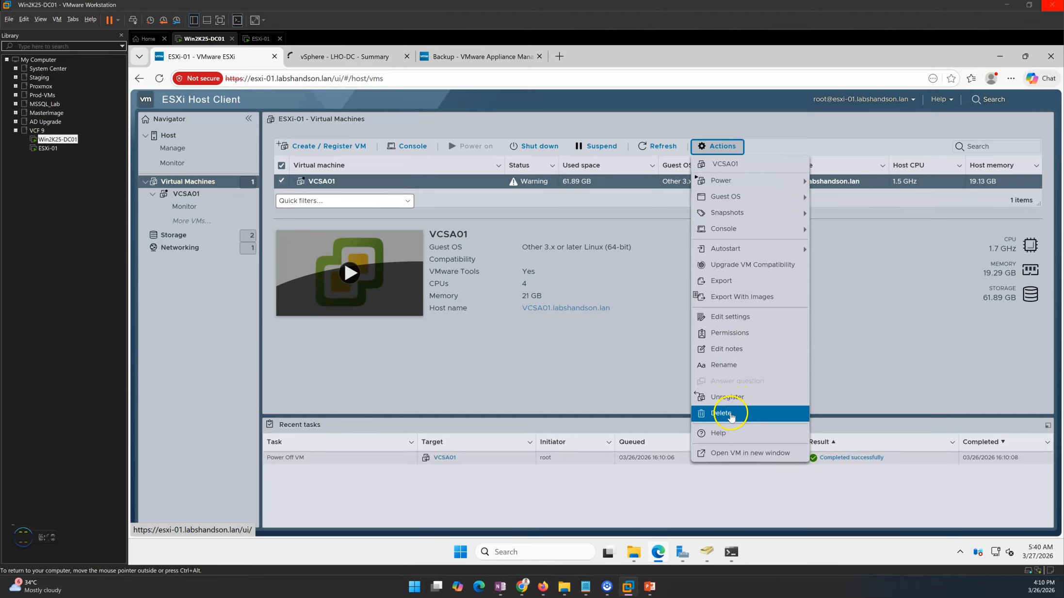
{"action": "left_click", "coordinate": [732, 414]}
{"action": "left_click", "coordinate": [691, 360]}
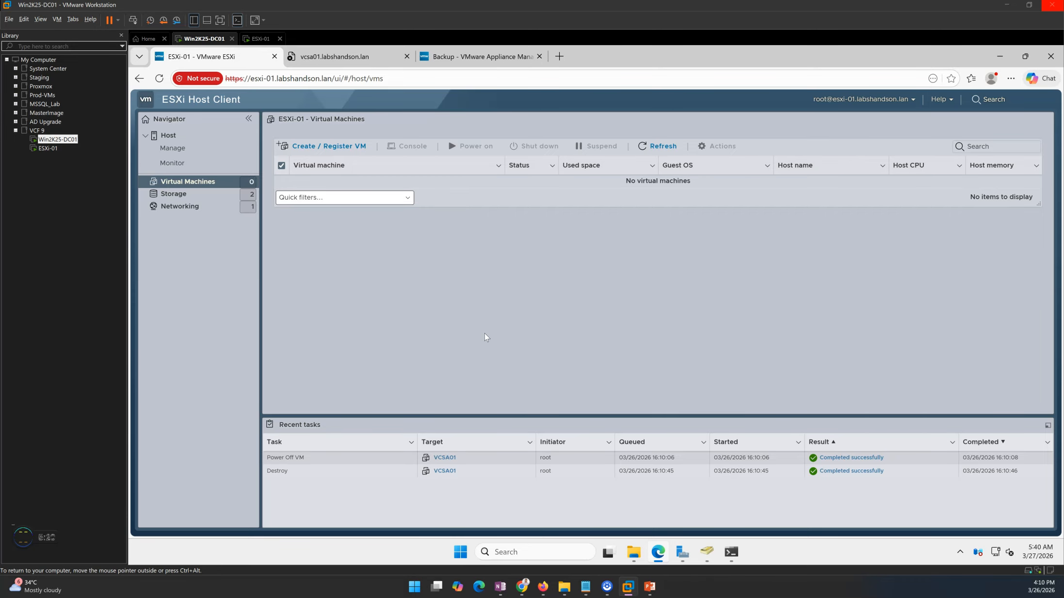
{"action": "left_click", "coordinate": [361, 57]}
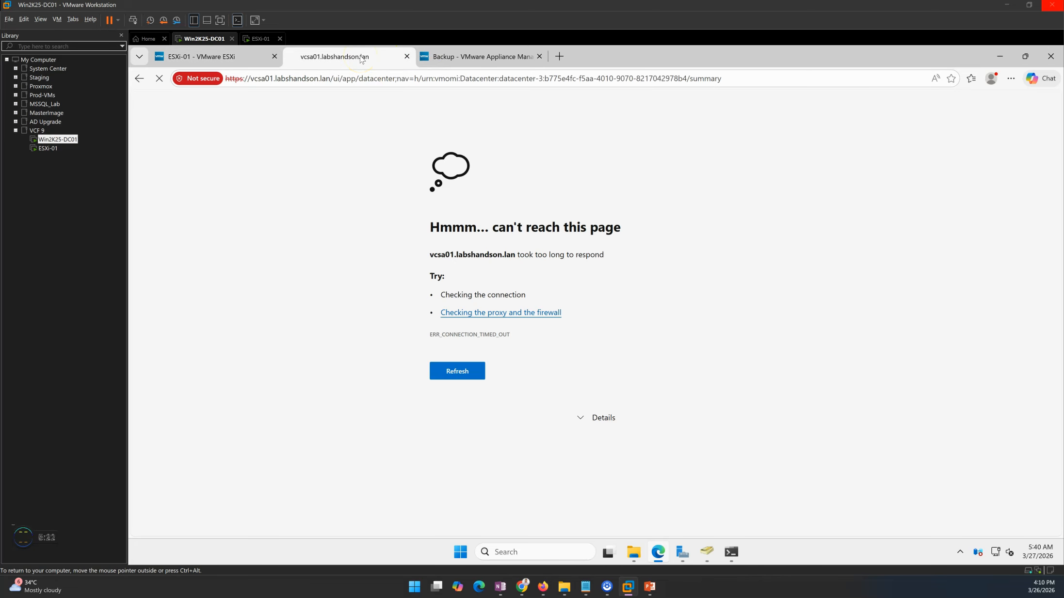
{"action": "left_click", "coordinate": [238, 59]}
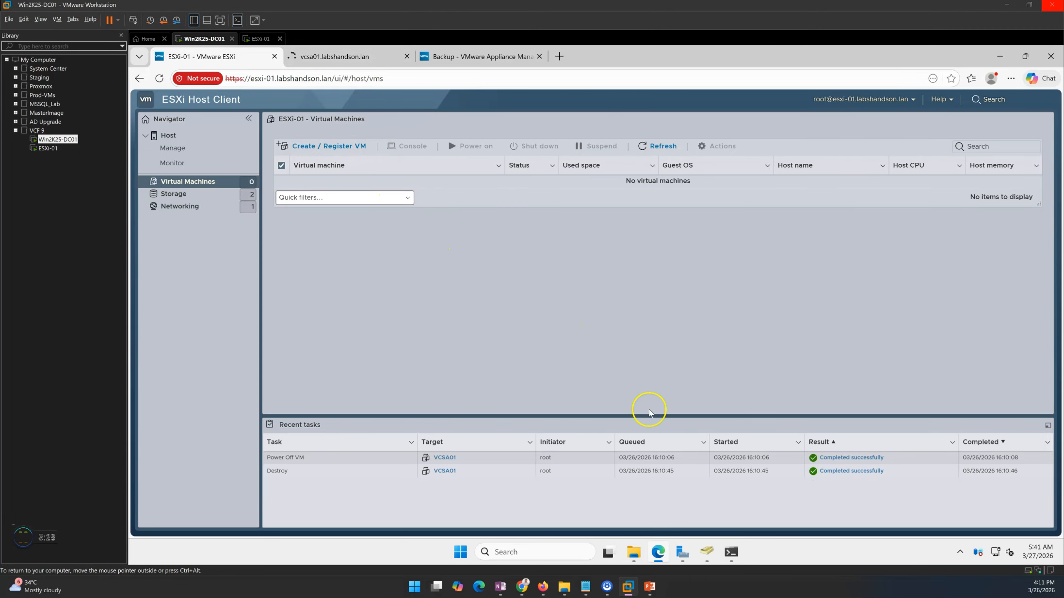
{"action": "left_click", "coordinate": [651, 587]}
Present the demo environment, vCenter backup benefits and Before you start slides, then leave the slideshow.
{"action": "left_click", "coordinate": [650, 542]}
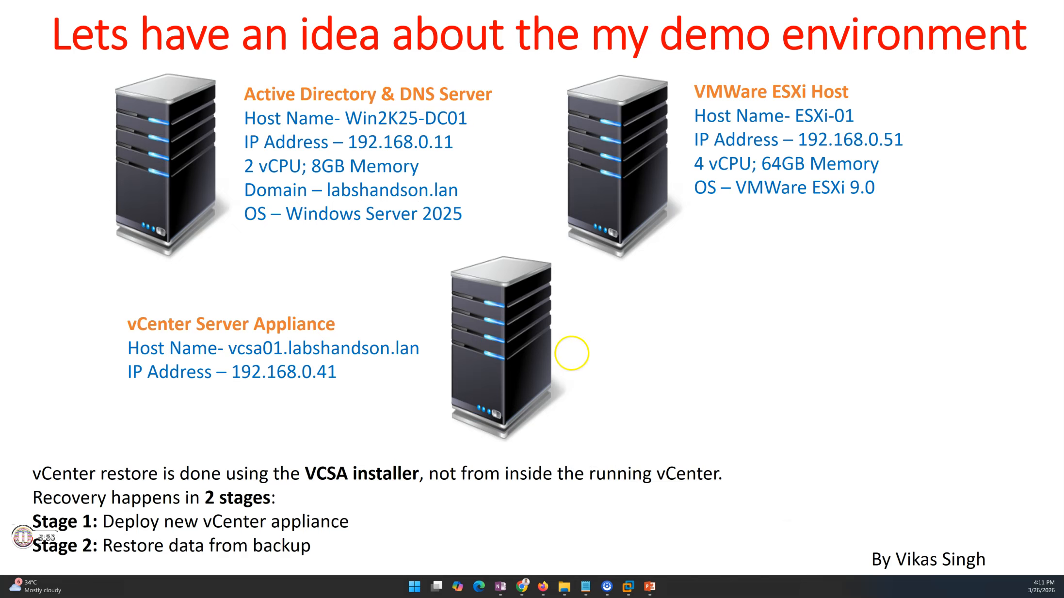
{"action": "key", "text": "Right"}
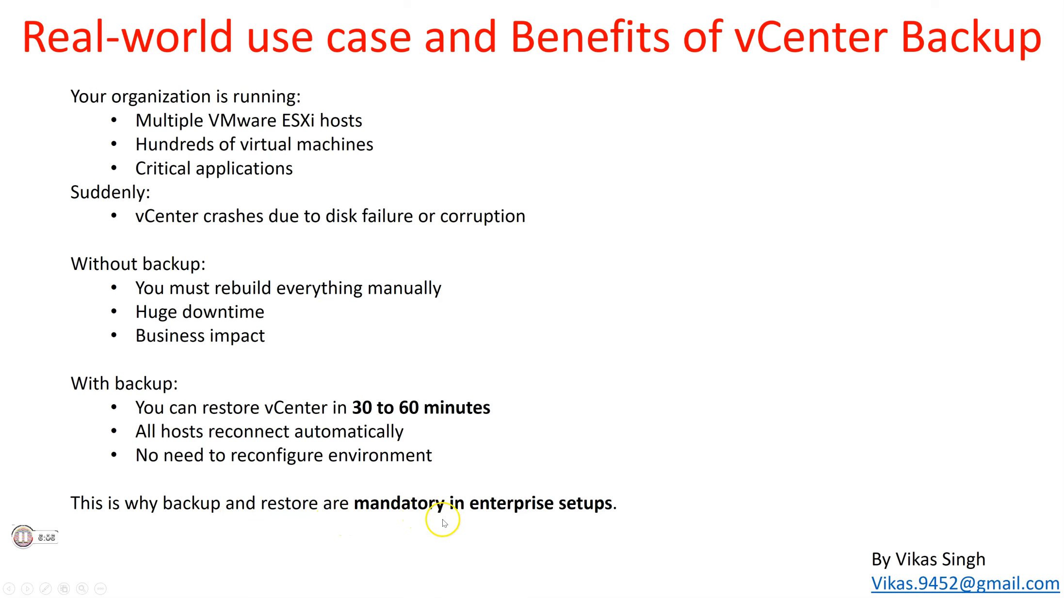
{"action": "left_click", "coordinate": [560, 364]}
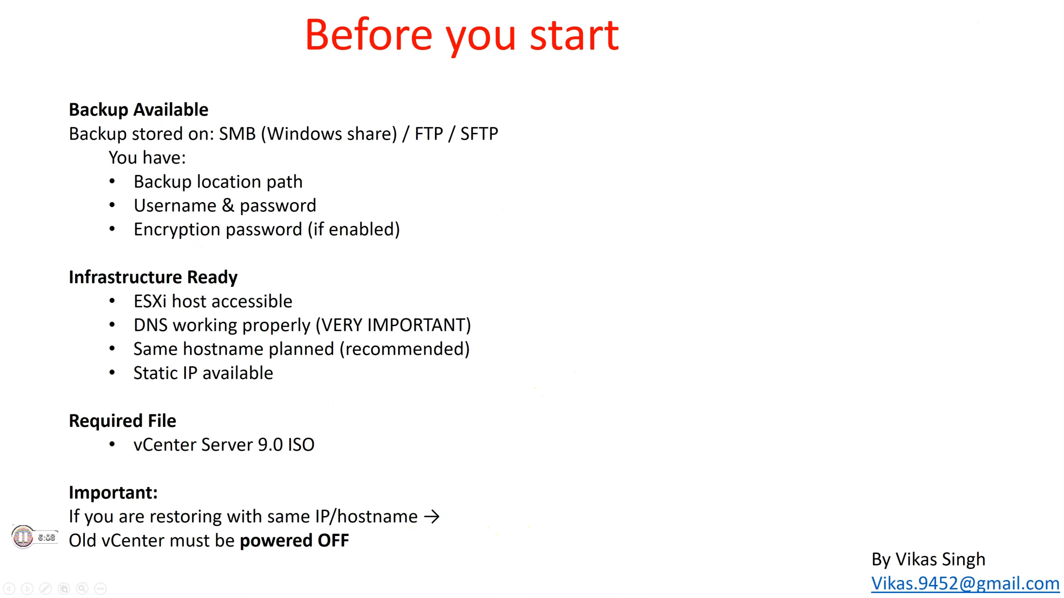
{"action": "key", "text": "alt+Tab"}
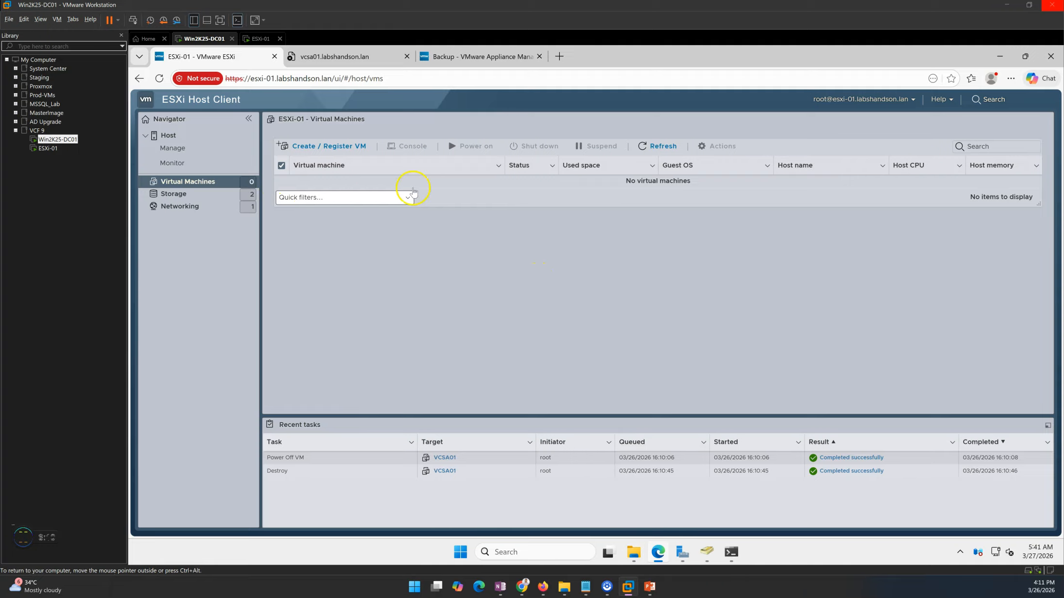
Recheck the unreachable vcsa01 page and the ESXi host's empty virtual machine list.
{"action": "left_click", "coordinate": [353, 61]}
{"action": "left_click", "coordinate": [222, 56]}
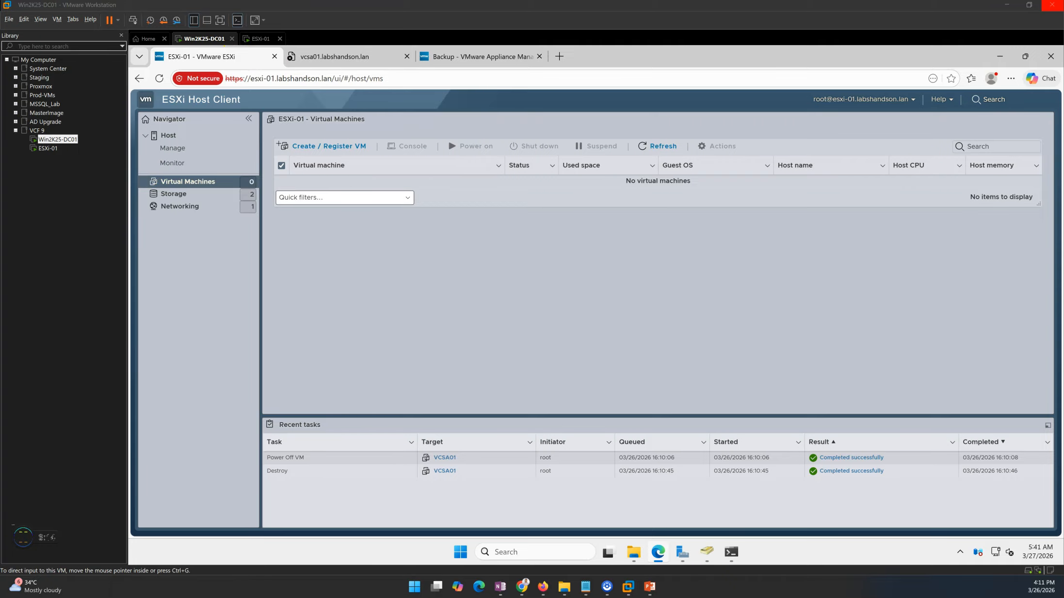
{"action": "key", "text": "alt+Tab"}
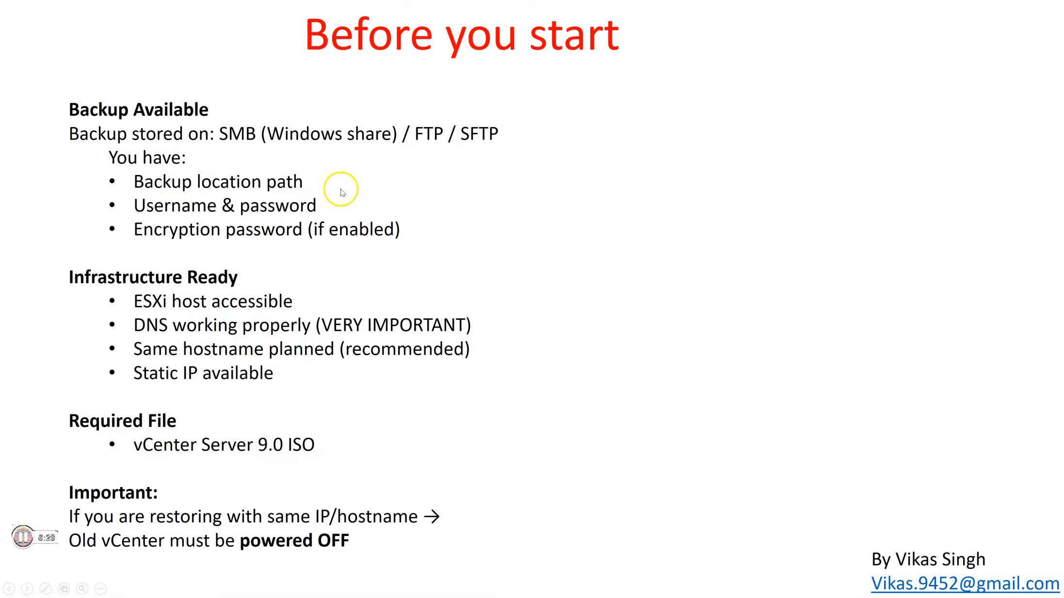
Look over the sn_VCSA01 backup folders, then bring back the 'Before you start' slide.
{"action": "key", "text": "alt+Tab"}
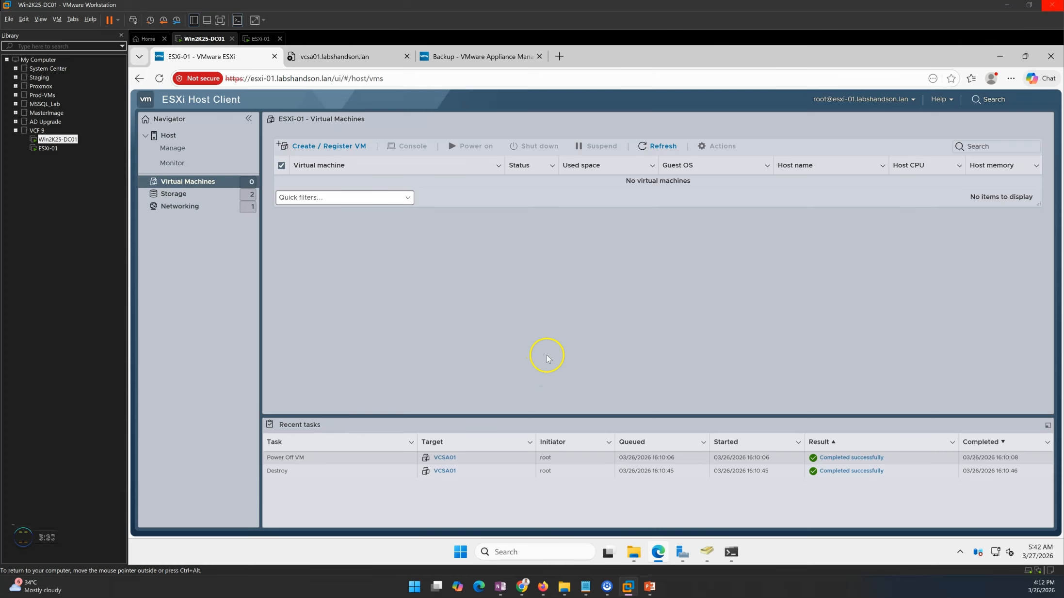
{"action": "left_click", "coordinate": [635, 554]}
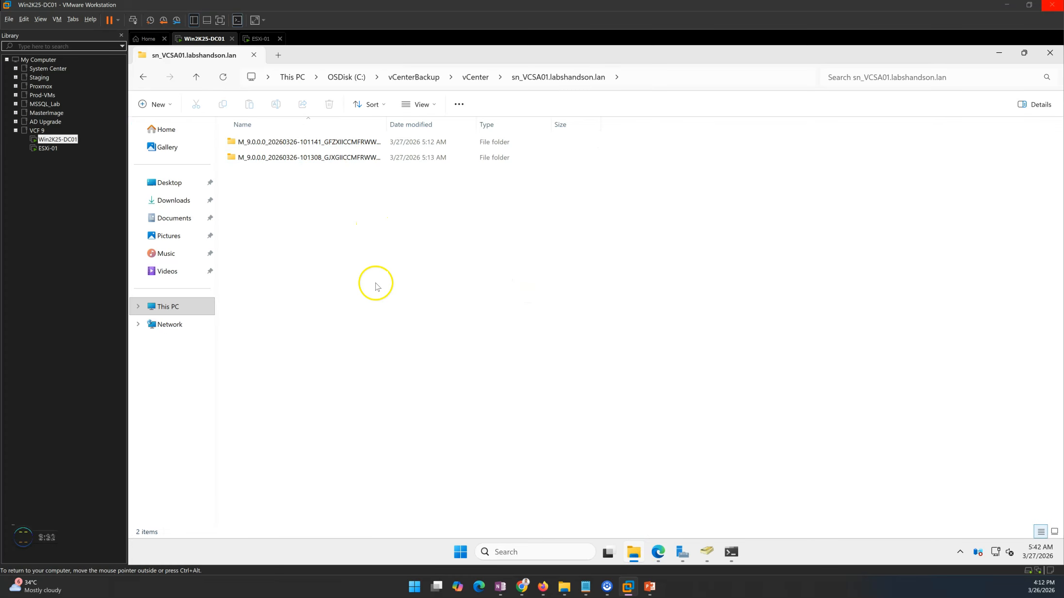
{"action": "left_click", "coordinate": [649, 585]}
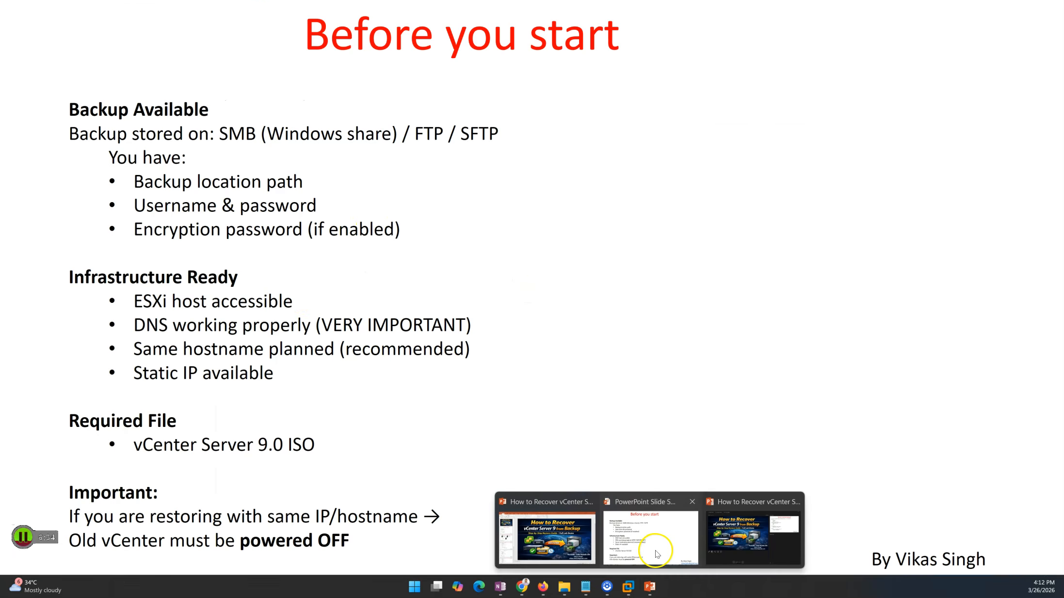
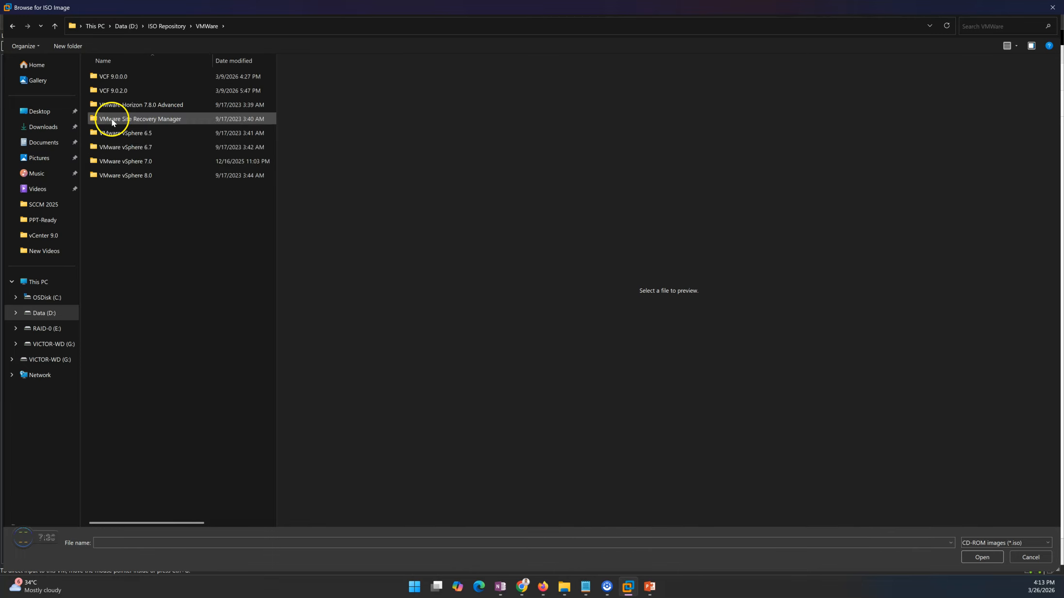
Mount the VCSA ISO from VCF 9.0.0.0\vCenter as the Win2K25-DC01 VM's disc image.
{"action": "double_click", "coordinate": [113, 77]}
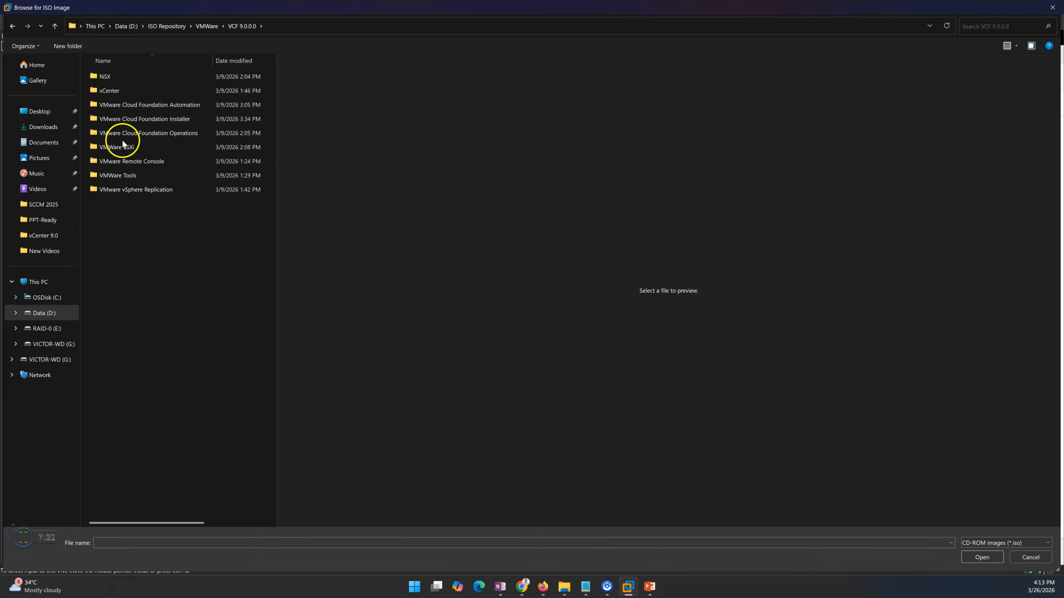
{"action": "double_click", "coordinate": [118, 91]}
{"action": "left_click", "coordinate": [140, 77]}
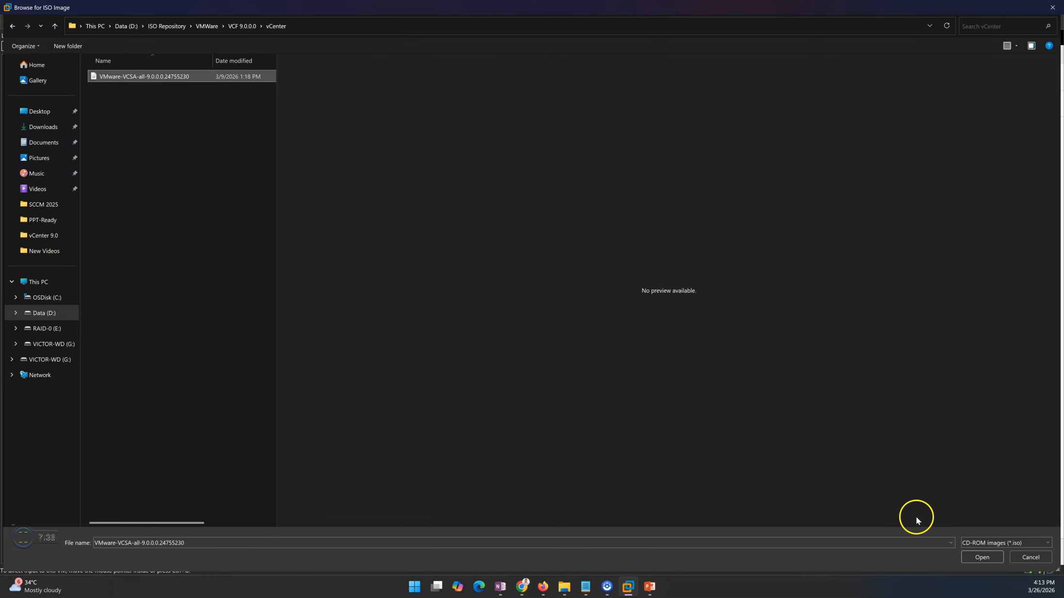
{"action": "left_click", "coordinate": [982, 557]}
{"action": "left_click", "coordinate": [623, 456]}
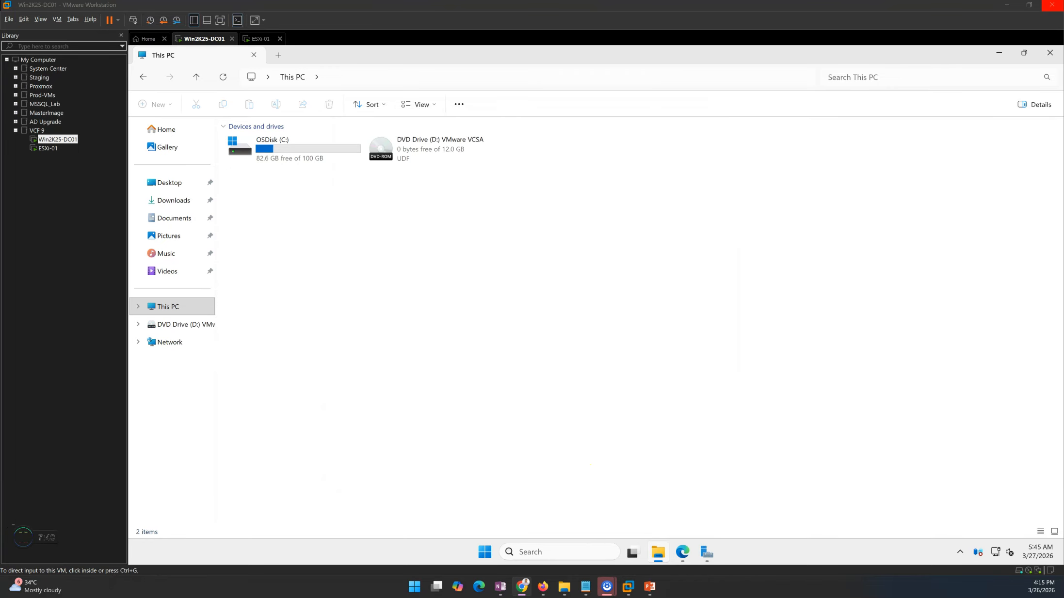
Launch the installer from the VCSA disc's vcsa-ui-installer\win32 folder.
{"action": "double_click", "coordinate": [419, 148]}
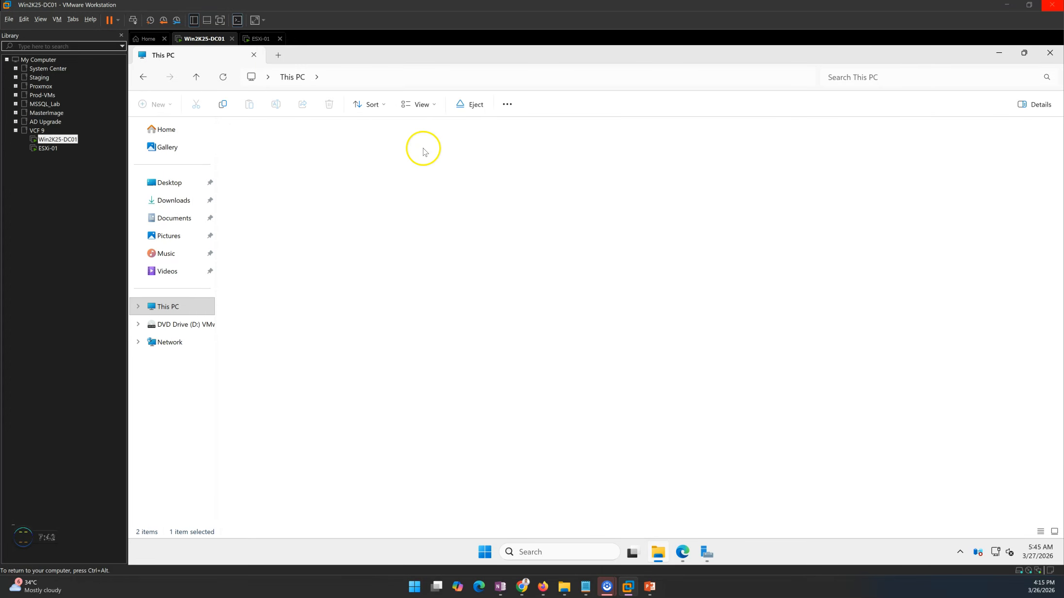
{"action": "double_click", "coordinate": [272, 246]}
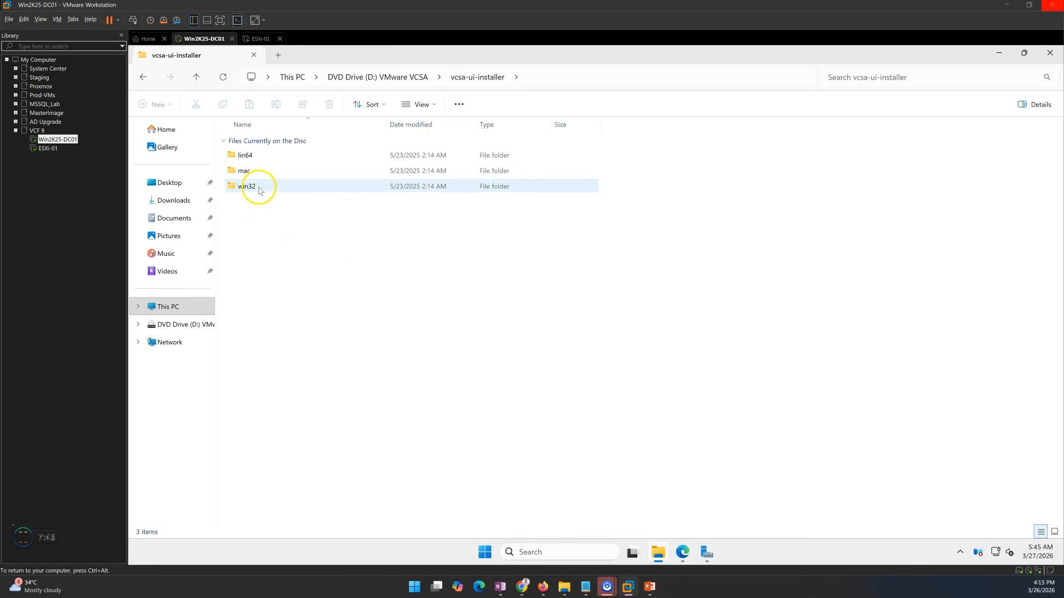
{"action": "double_click", "coordinate": [253, 187]}
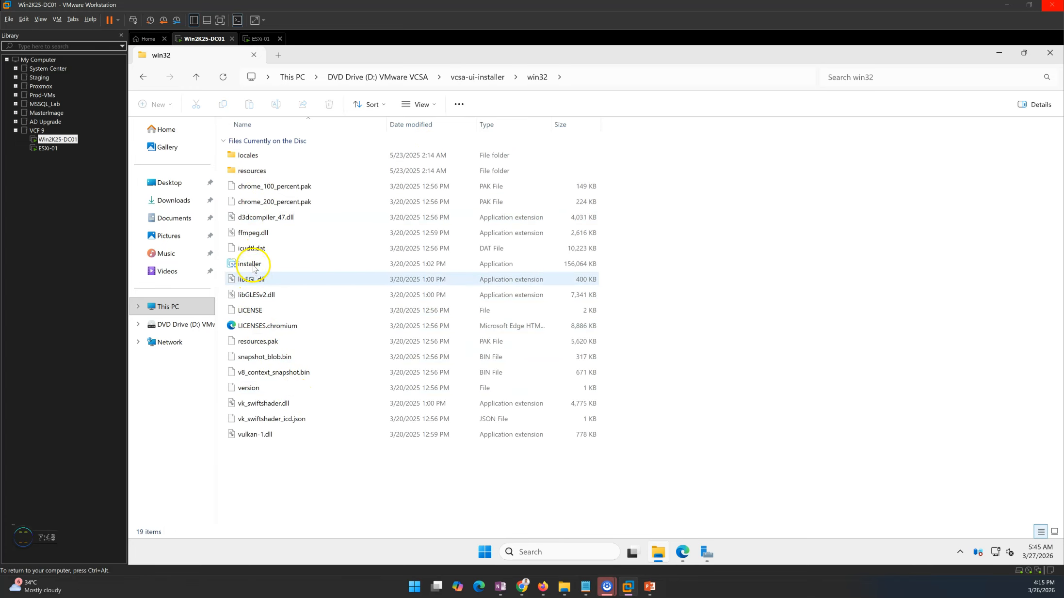
{"action": "double_click", "coordinate": [253, 264]}
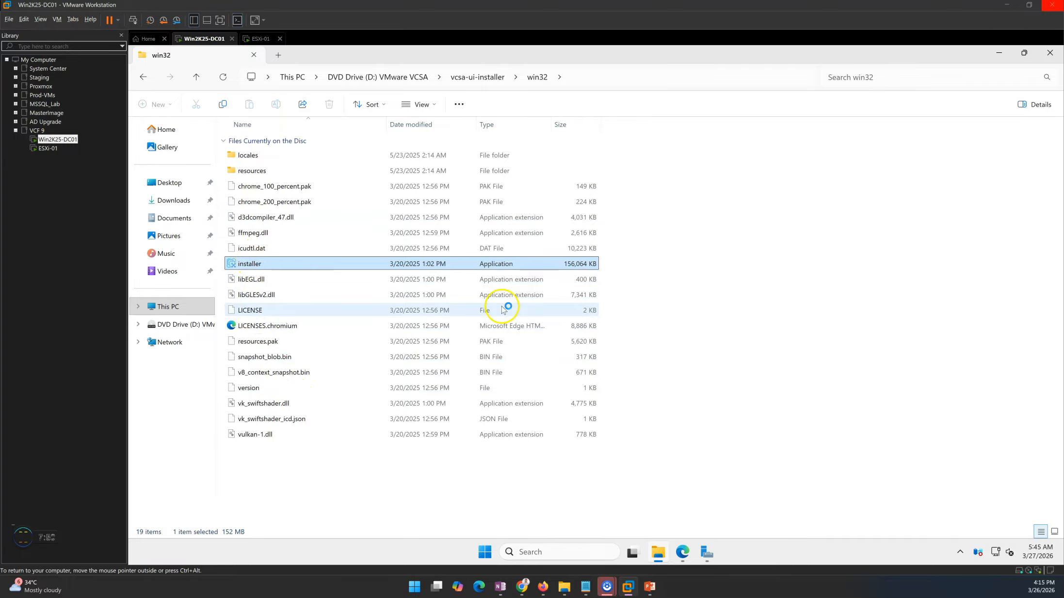
{"action": "left_click", "coordinate": [998, 58]}
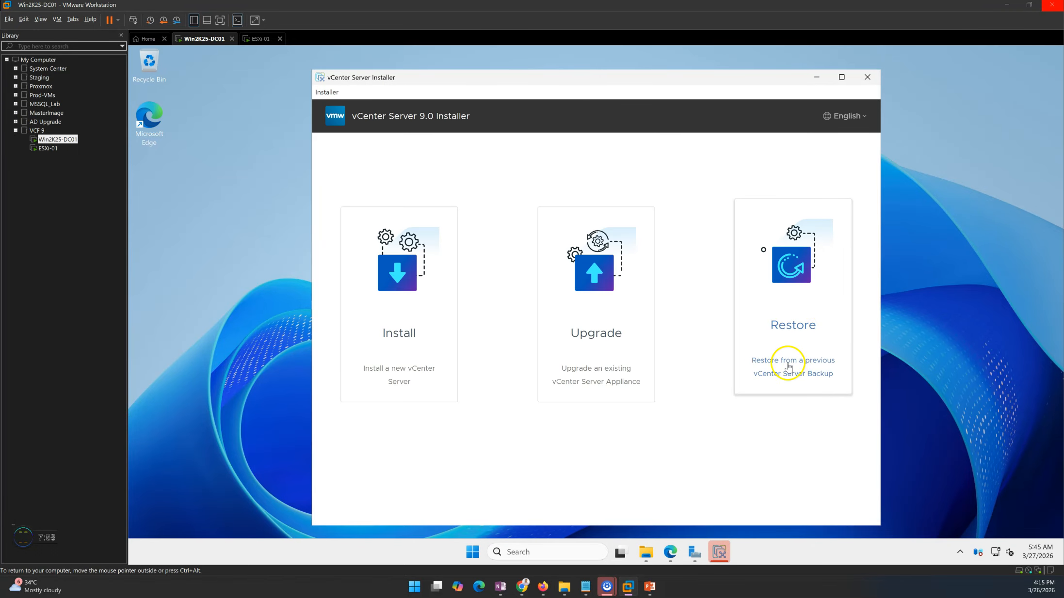
Start the Restore wizard and accept the license agreement.
{"action": "left_click", "coordinate": [804, 303]}
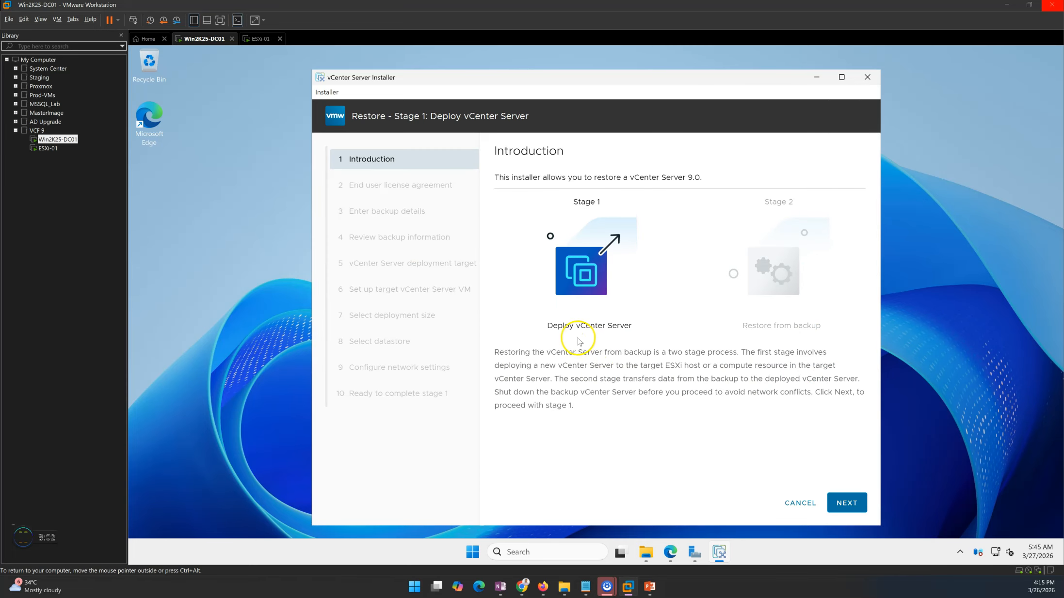
{"action": "left_click_drag", "start_coordinate": [548, 327], "coordinate": [648, 376]}
{"action": "left_click", "coordinate": [649, 376]}
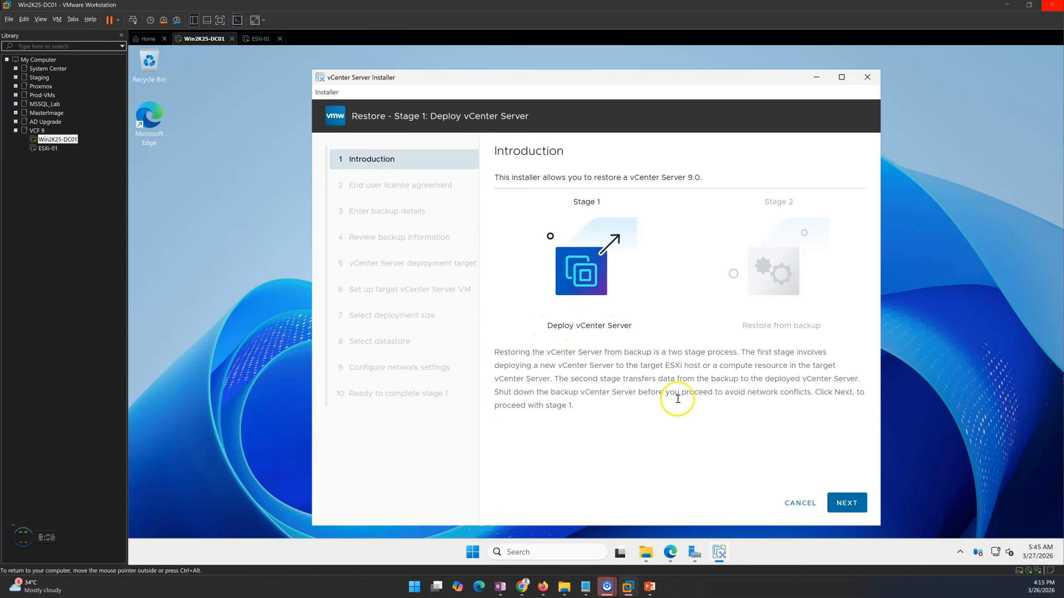
{"action": "left_click", "coordinate": [854, 504]}
{"action": "left_click", "coordinate": [565, 375]}
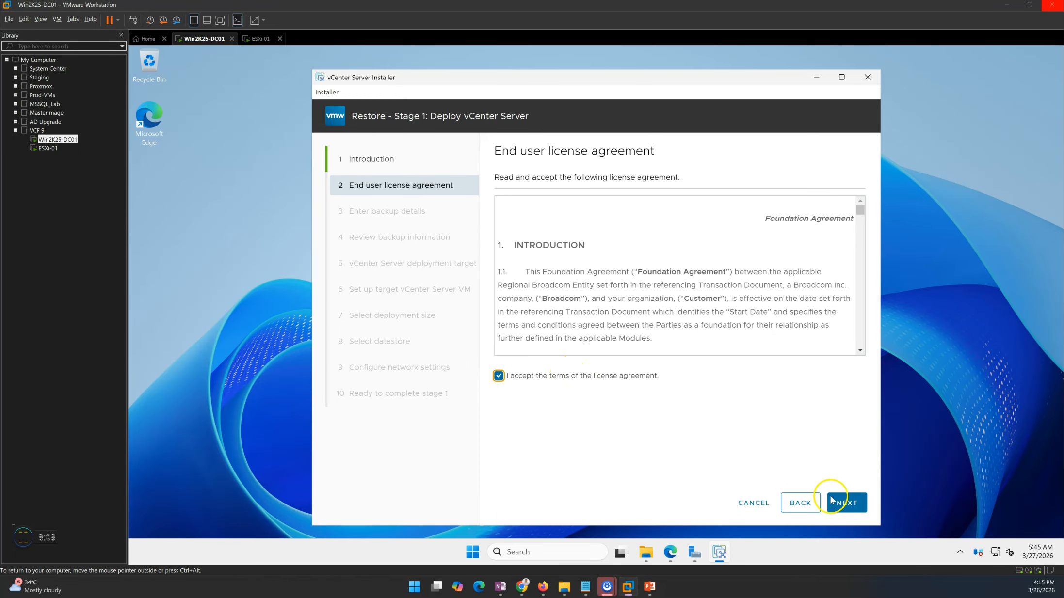
{"action": "left_click", "coordinate": [843, 504]}
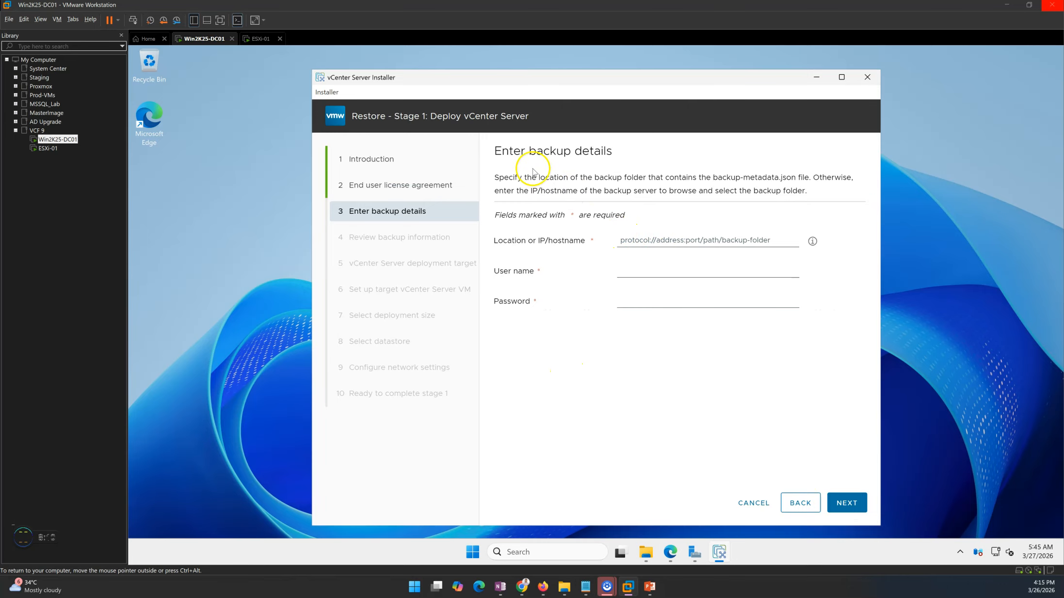
Enter backup location smb://192.168.0.11/vCenterBackup with the backup account's user name and password.
{"action": "left_click_drag", "start_coordinate": [498, 151], "coordinate": [644, 154]}
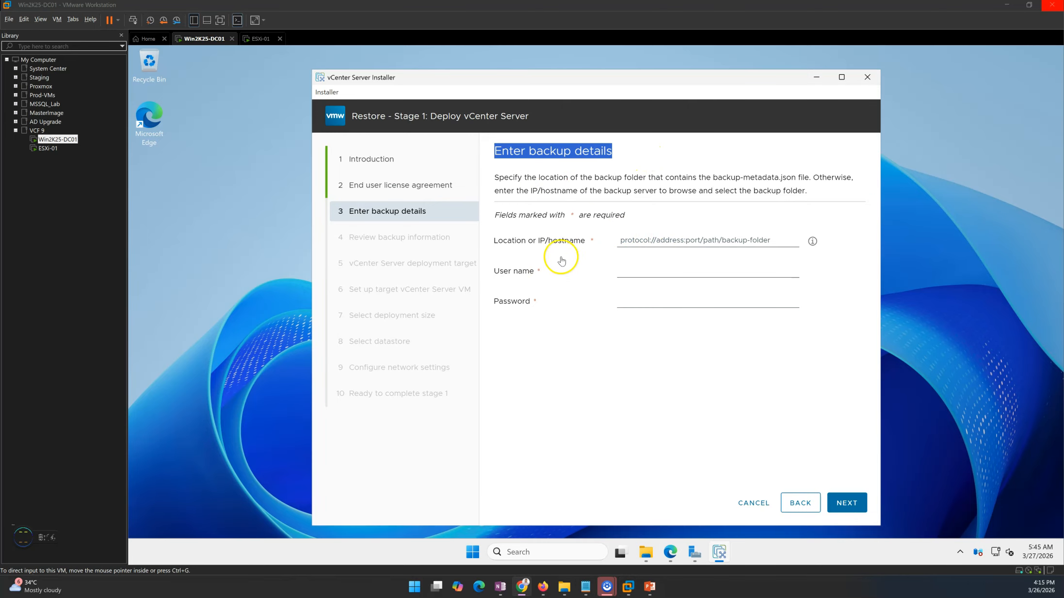
{"action": "left_click", "coordinate": [640, 241]}
{"action": "type", "text": "smb://192.168.0.11/vCenterBackup"}
{"action": "left_click", "coordinate": [644, 267]}
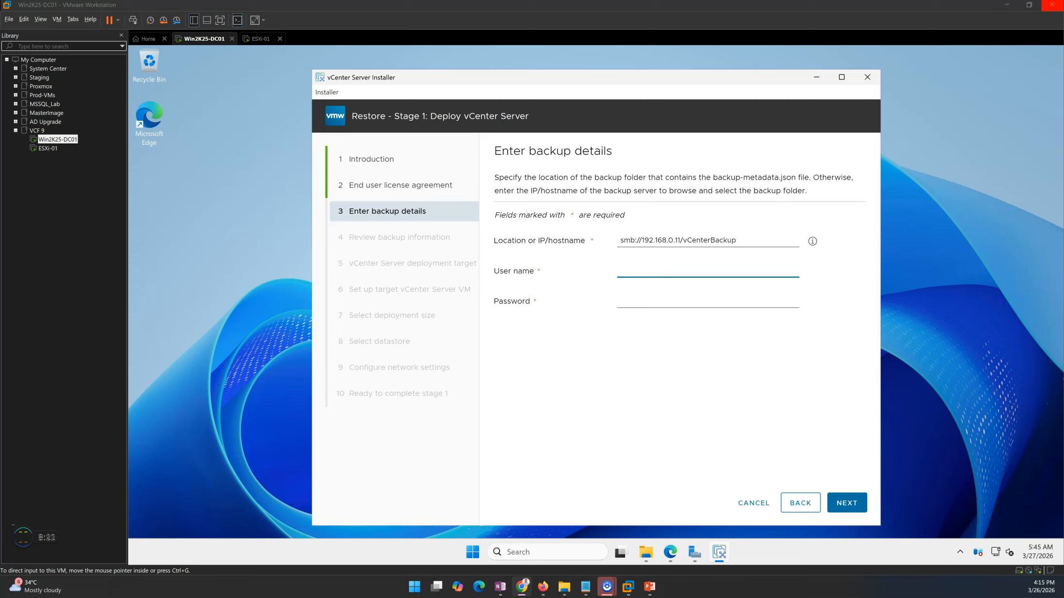
{"action": "left_click", "coordinate": [641, 273]}
{"action": "type", "text": "labshandson\\svc_vcbackup"}
{"action": "left_click_drag", "start_coordinate": [645, 271], "coordinate": [585, 274]}
{"action": "left_click", "coordinate": [730, 271]}
{"action": "left_click_drag", "start_coordinate": [730, 272], "coordinate": [610, 269]}
{"action": "left_click", "coordinate": [674, 306]}
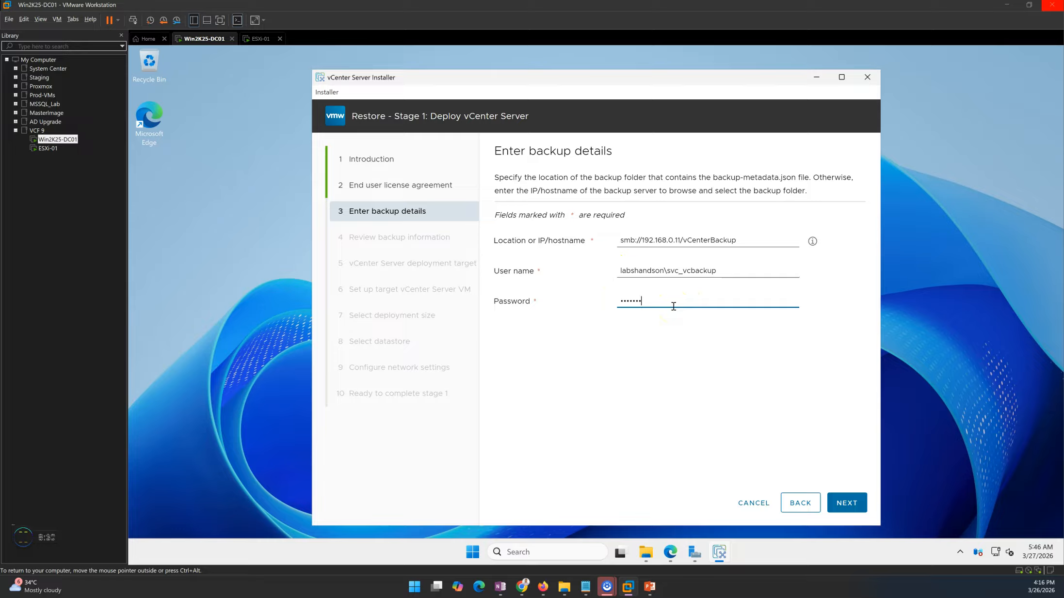
{"action": "left_click_drag", "start_coordinate": [727, 268], "coordinate": [667, 352]}
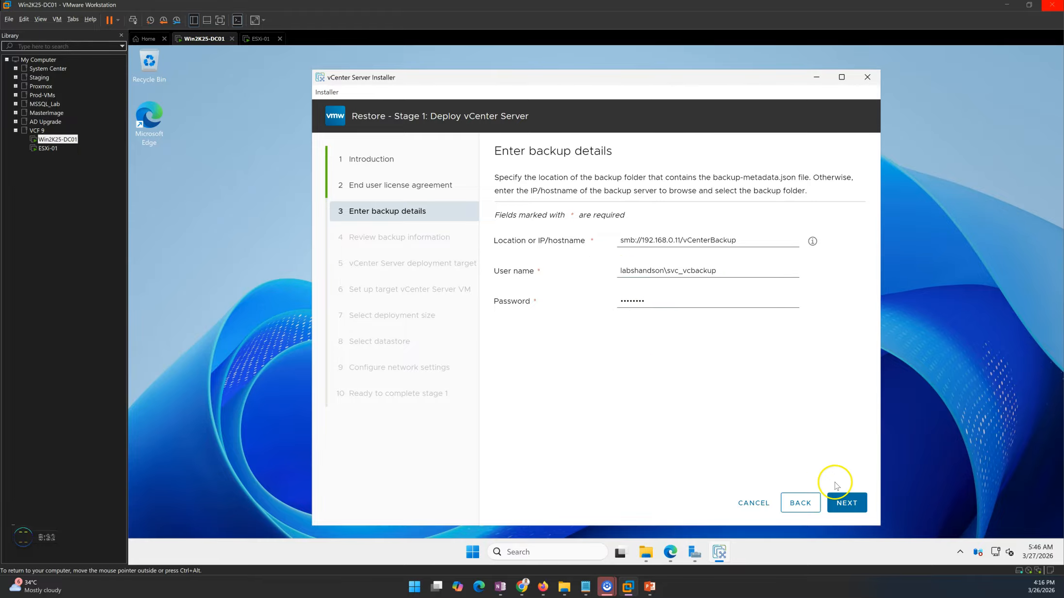
{"action": "left_click", "coordinate": [848, 504]}
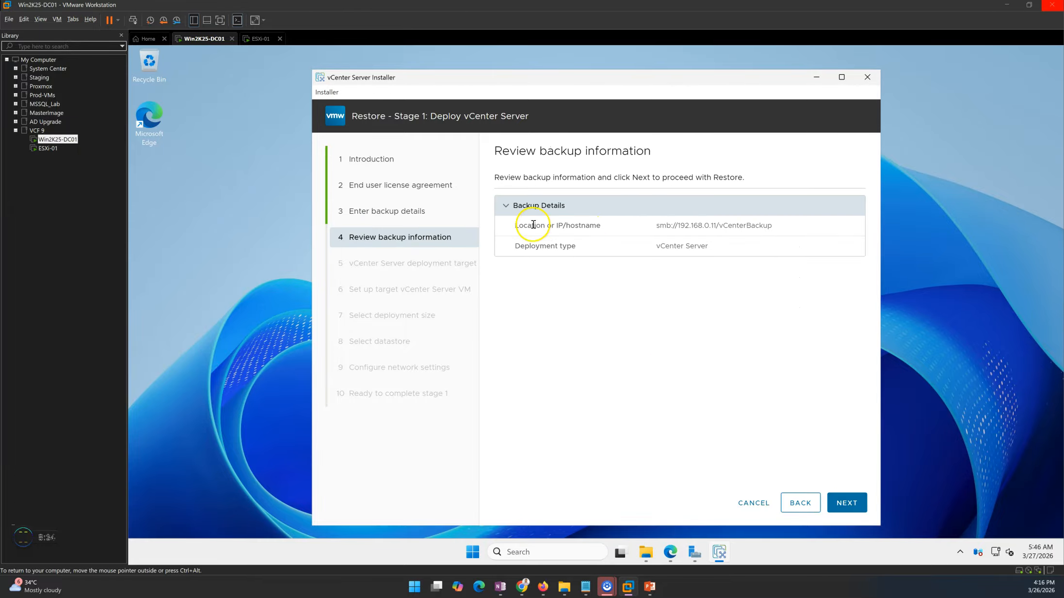
Review the backup location and deployment type on the backup review page.
{"action": "left_click_drag", "start_coordinate": [533, 225], "coordinate": [768, 233]}
{"action": "left_click_drag", "start_coordinate": [520, 246], "coordinate": [722, 321]}
{"action": "left_click", "coordinate": [722, 322]}
{"action": "left_click_drag", "start_coordinate": [515, 228], "coordinate": [773, 232]}
{"action": "left_click", "coordinate": [774, 231]}
{"action": "left_click", "coordinate": [851, 502]}
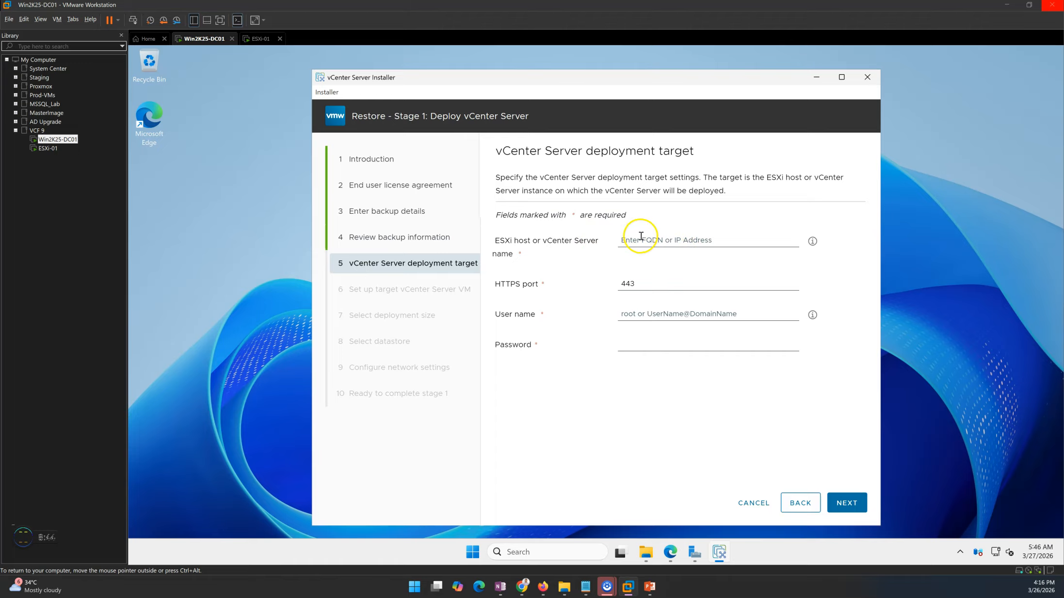
Target ESXi host 192.168.0.51 with root credentials and accept the esxi-01.labshandson.lan certificate.
{"action": "left_click_drag", "start_coordinate": [511, 150], "coordinate": [772, 147]}
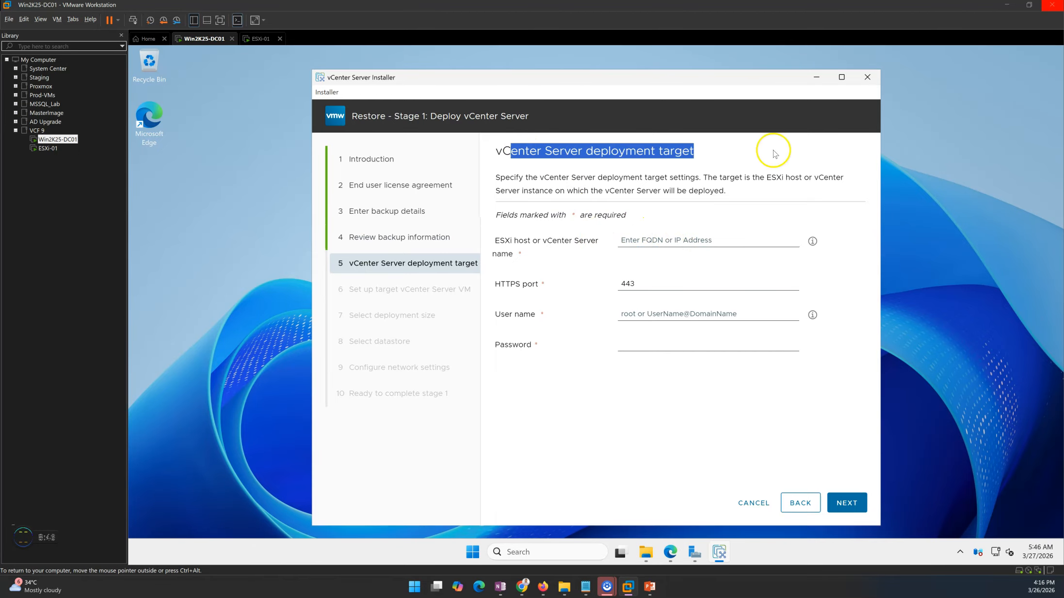
{"action": "left_click", "coordinate": [697, 241]}
{"action": "type", "text": "192.168.0.51"}
{"action": "key", "text": "Tab"}
{"action": "key", "text": "Tab"}
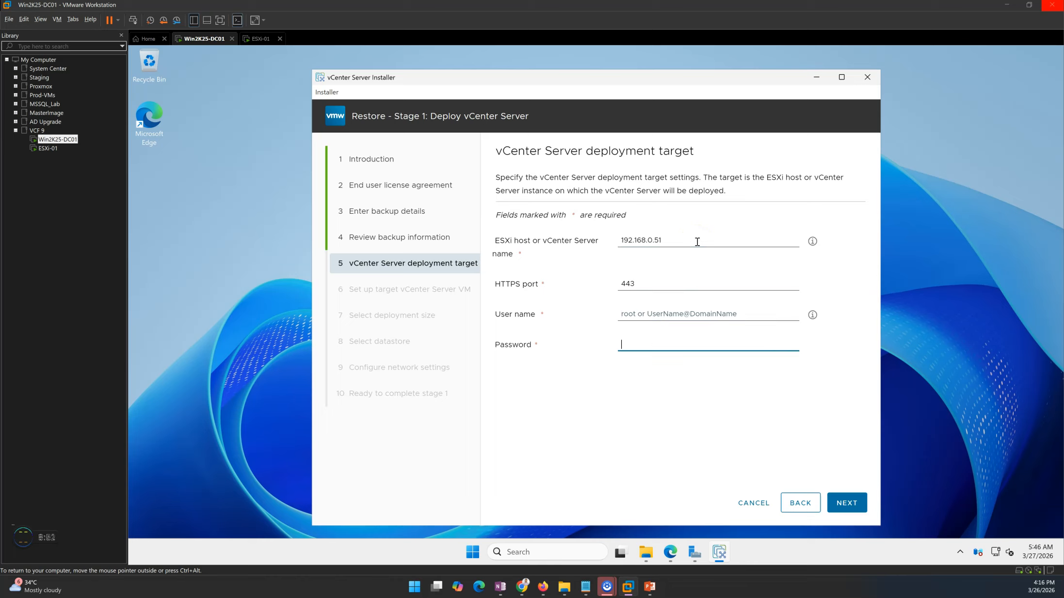
{"action": "left_click", "coordinate": [679, 314]}
{"action": "type", "text": "root"}
{"action": "left_click", "coordinate": [846, 503]}
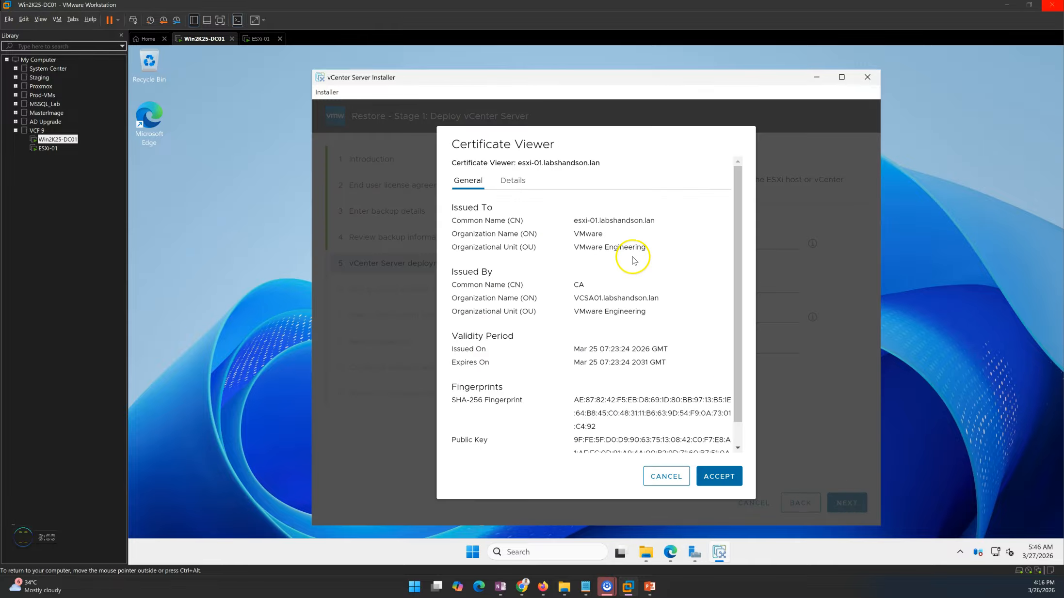
{"action": "left_click_drag", "start_coordinate": [565, 221], "coordinate": [663, 224]}
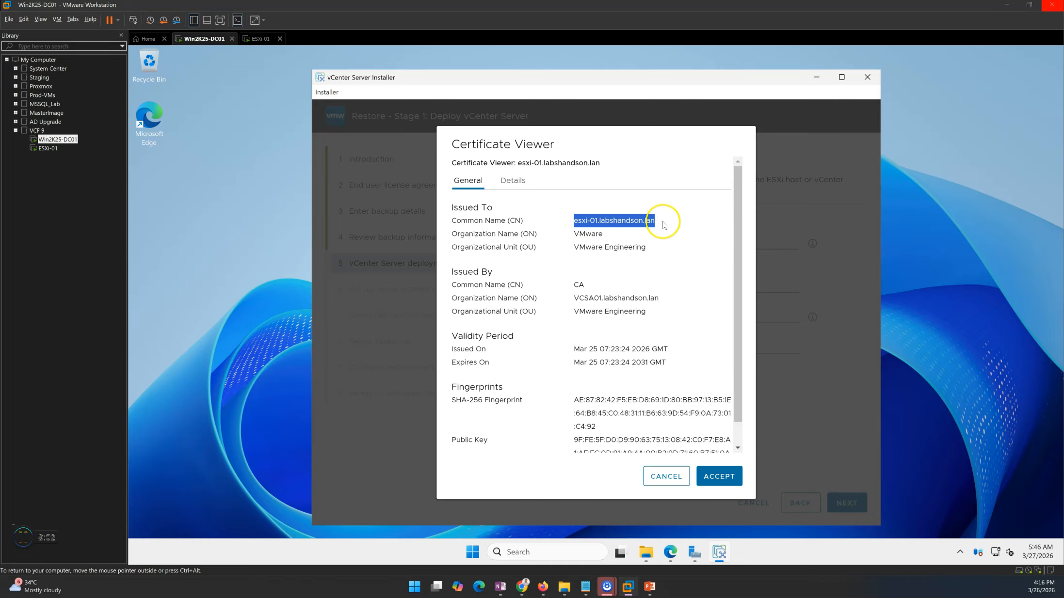
{"action": "scroll", "coordinate": [663, 383], "scroll_direction": "down", "scroll_amount": 1}
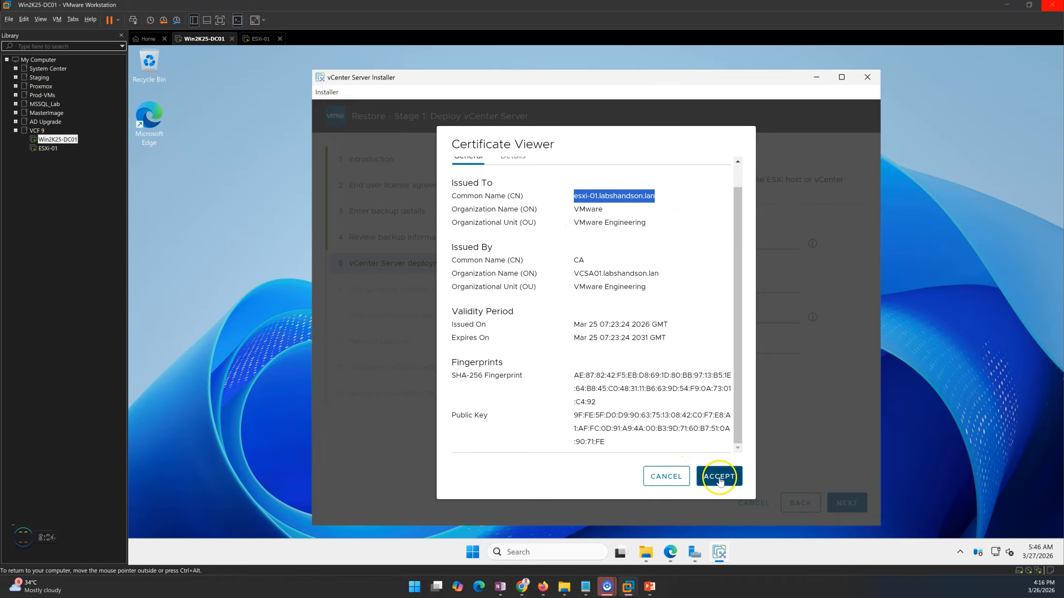
{"action": "left_click", "coordinate": [720, 478]}
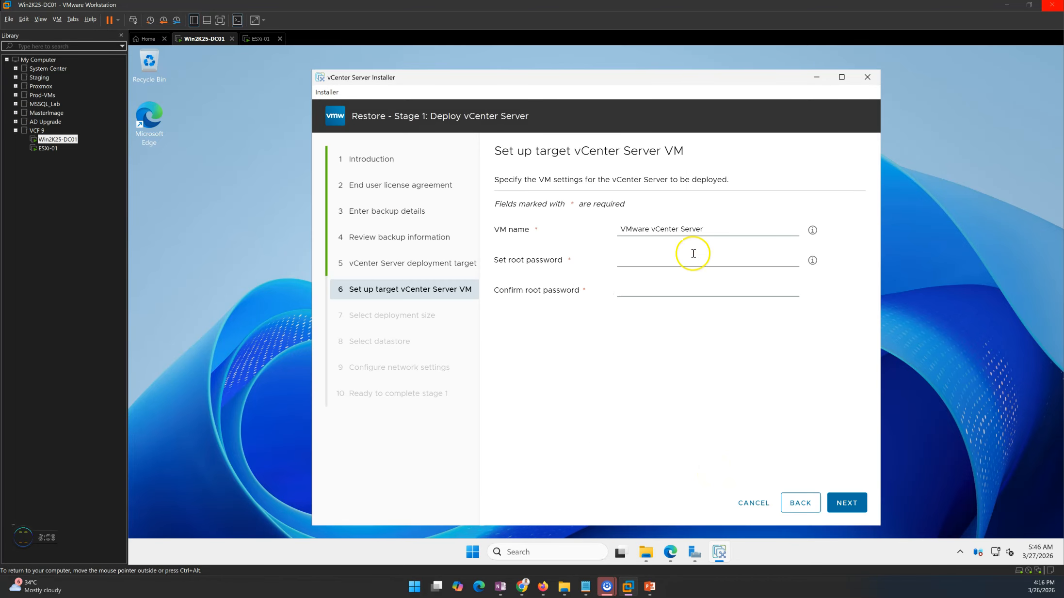
Name the target VM VCSA01 and enter a matching root password and confirmation.
{"action": "left_click_drag", "start_coordinate": [727, 228], "coordinate": [582, 229]}
{"action": "type", "text": "vc"}
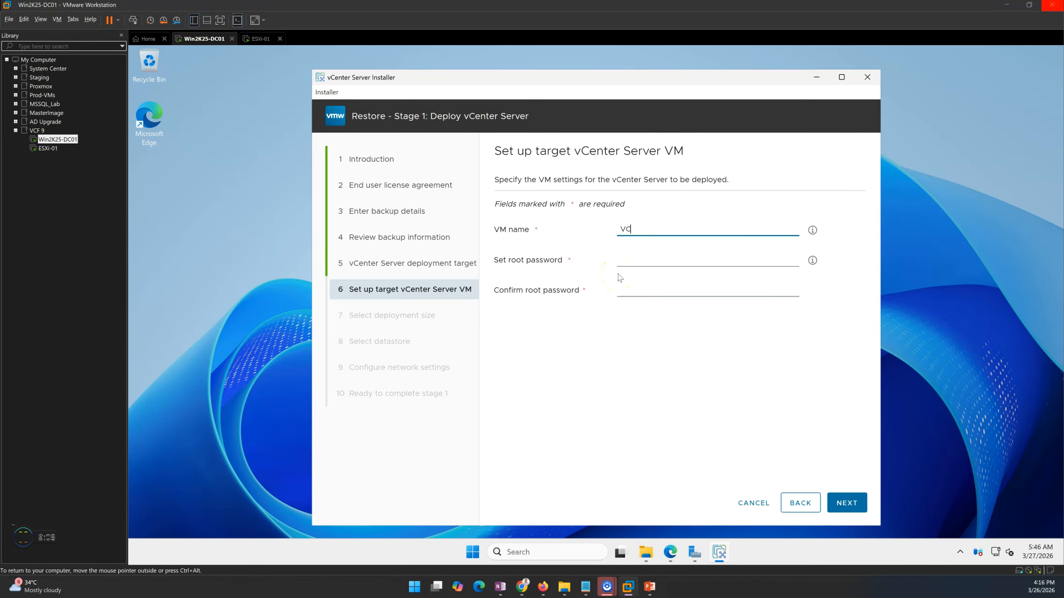
{"action": "left_click", "coordinate": [634, 262]}
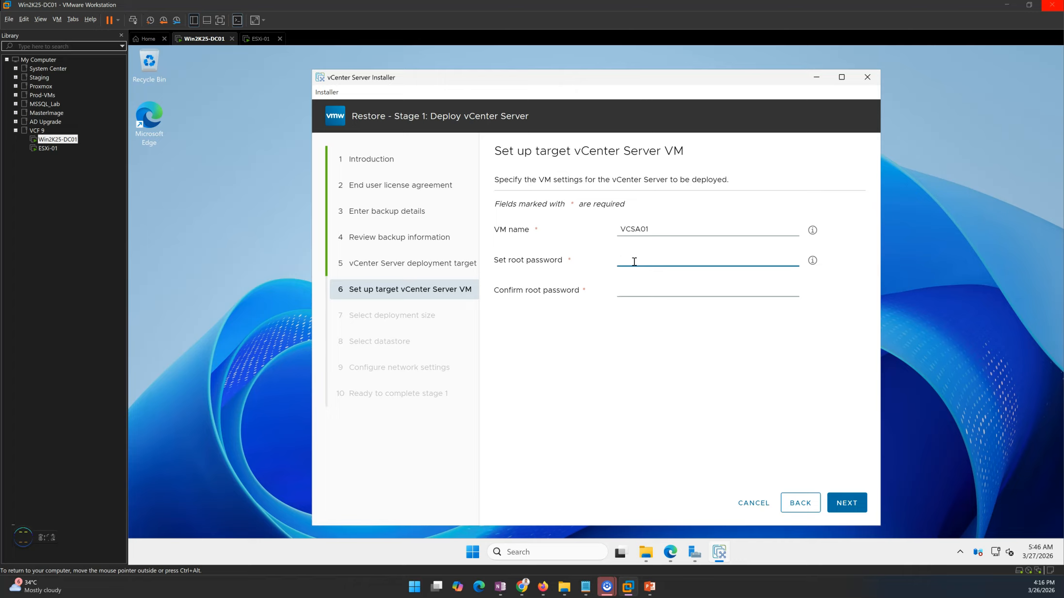
{"action": "type", "text": "VMw"}
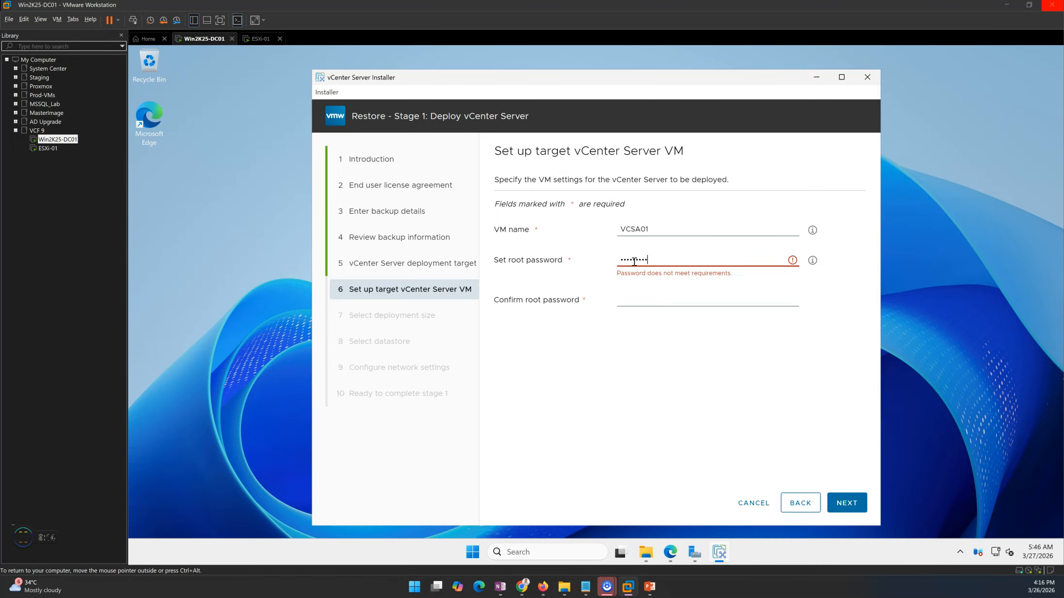
{"action": "type", "text": "!"}
{"action": "key", "text": "Tab"}
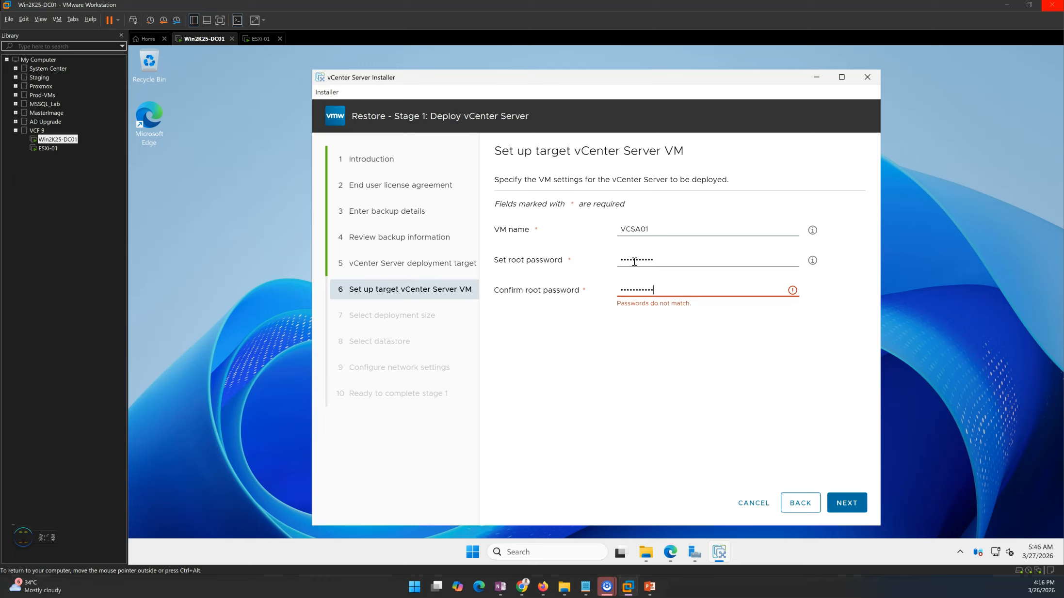
{"action": "left_click_drag", "start_coordinate": [674, 261], "coordinate": [561, 260]}
{"action": "type", "text": "•"}
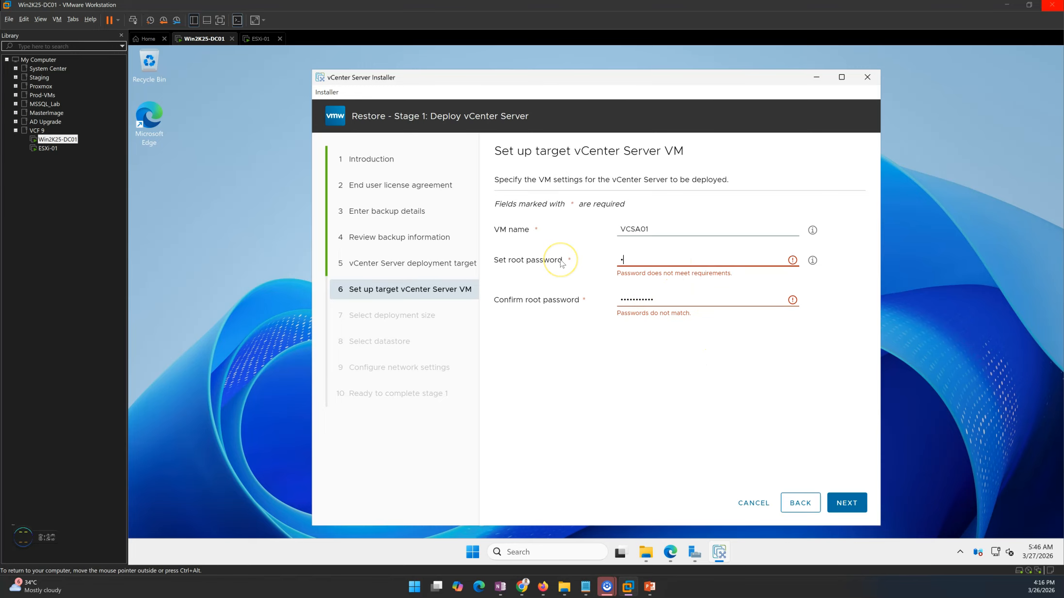
{"action": "type", "text": "••••••••••"}
{"action": "key", "text": "Tab"}
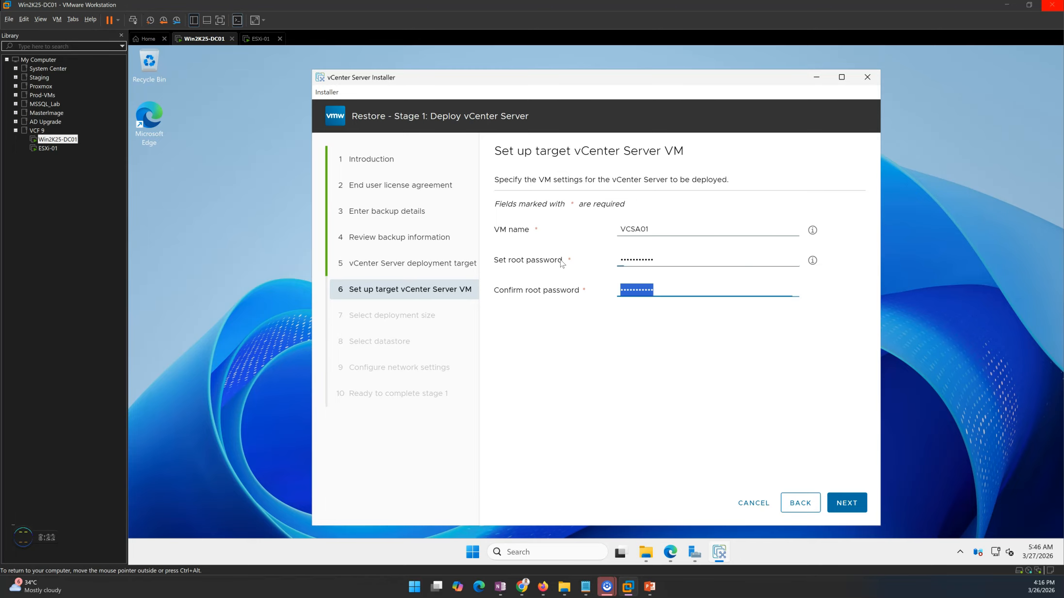
{"action": "type", "text": "•••"}
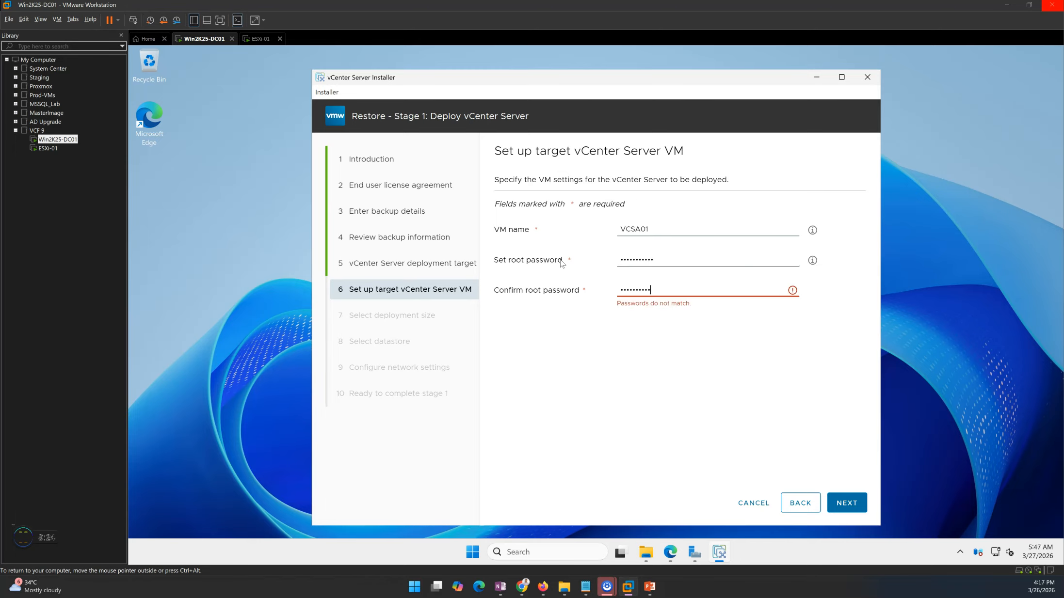
{"action": "left_click", "coordinate": [687, 393]}
{"action": "left_click", "coordinate": [847, 504]}
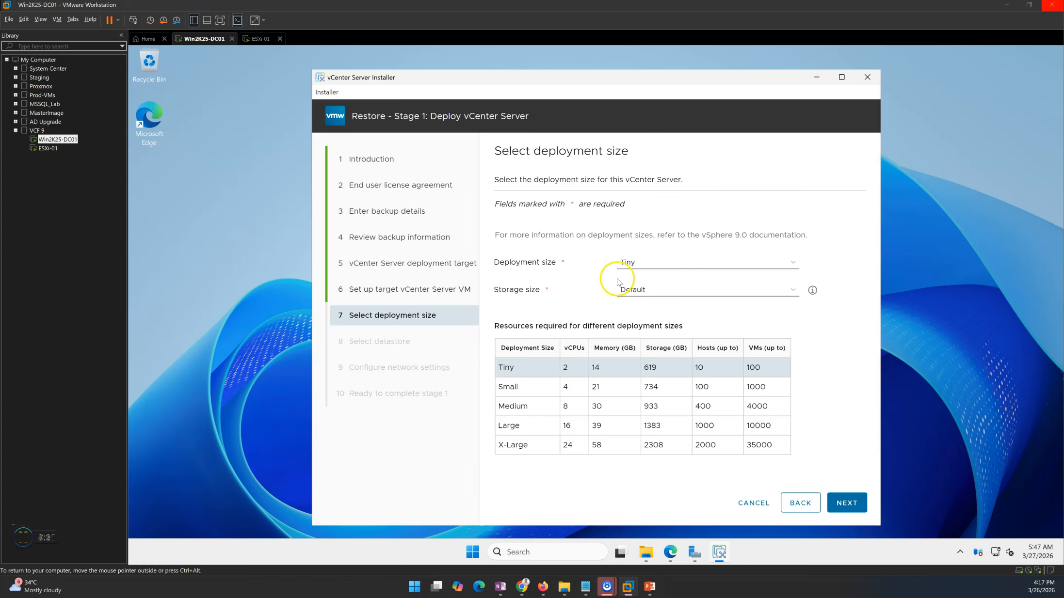
Choose the Small deployment size and the vCenter_VM datastore with thin disk mode.
{"action": "left_click", "coordinate": [681, 264]}
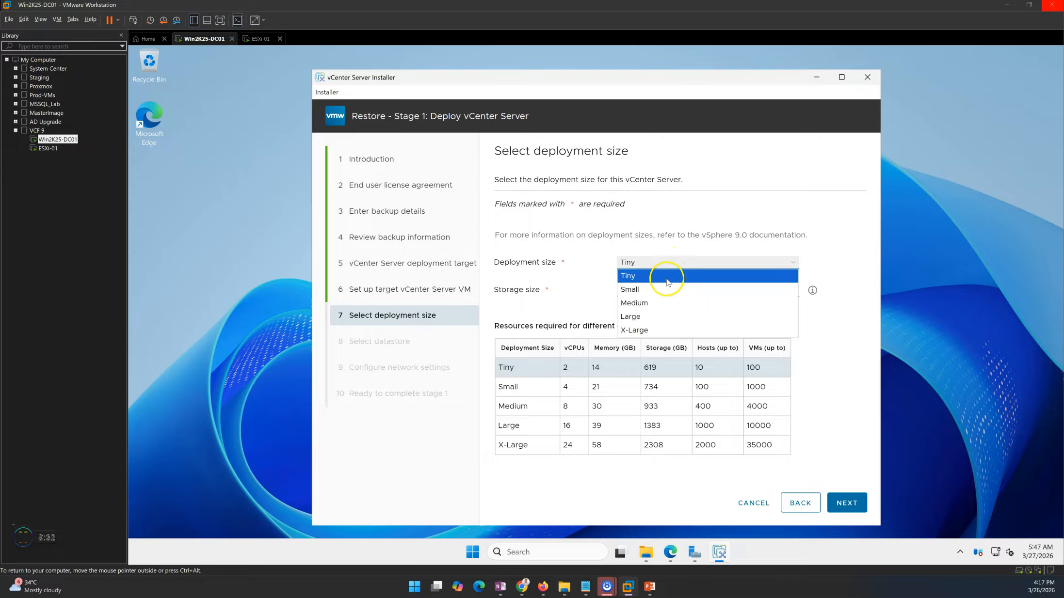
{"action": "left_click", "coordinate": [667, 281]}
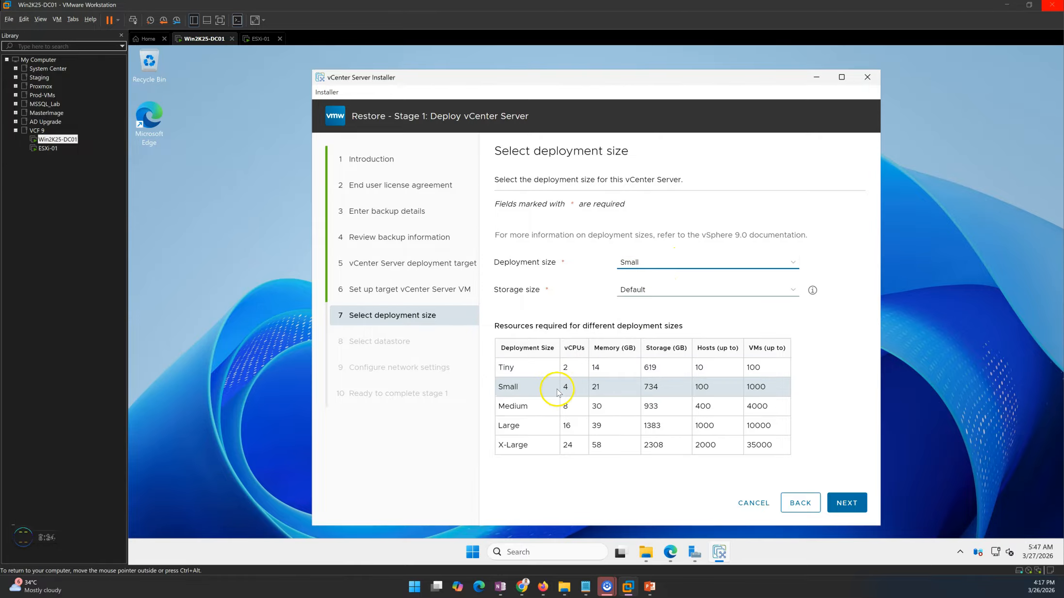
{"action": "left_click", "coordinate": [847, 503]}
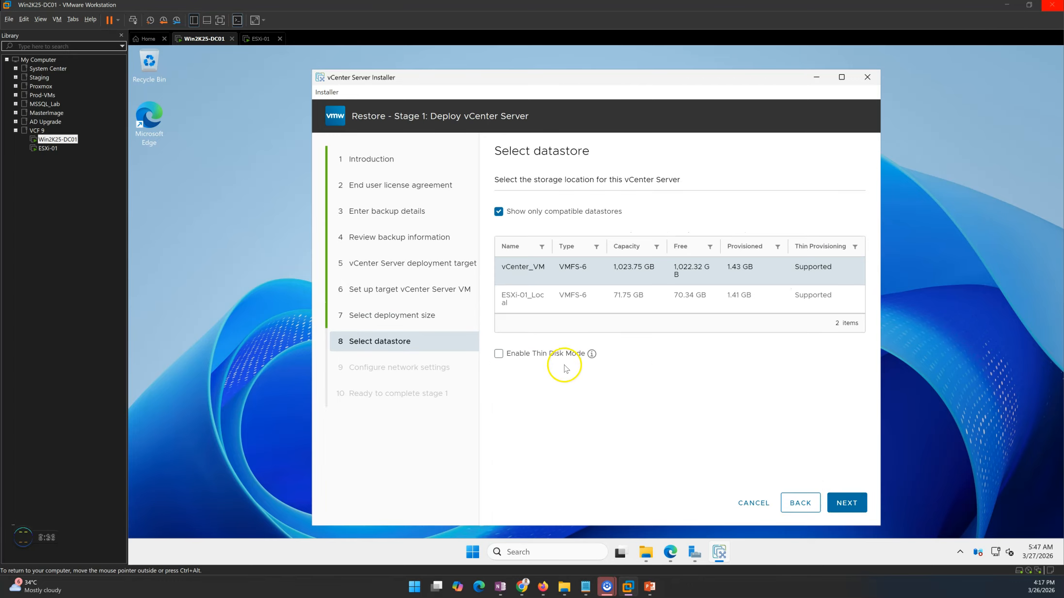
{"action": "left_click", "coordinate": [498, 354]}
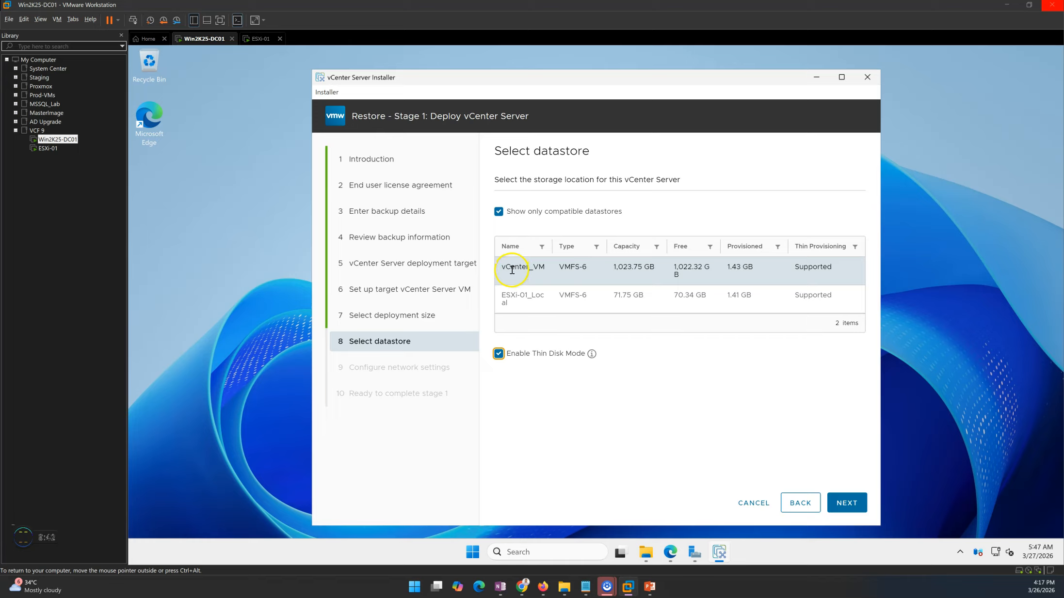
{"action": "left_click", "coordinate": [846, 503]}
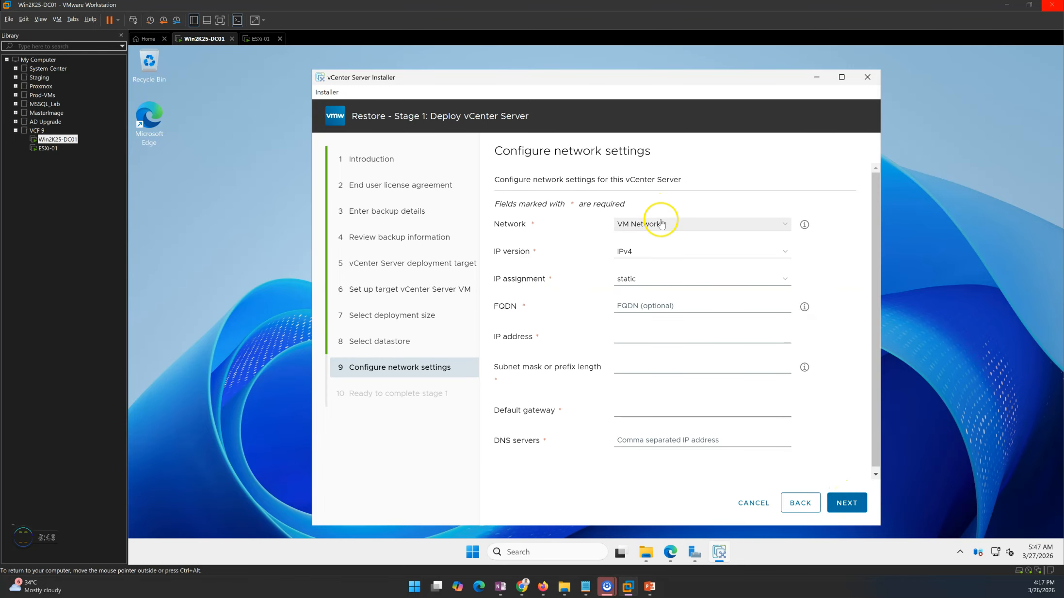
{"action": "left_click", "coordinate": [646, 305]}
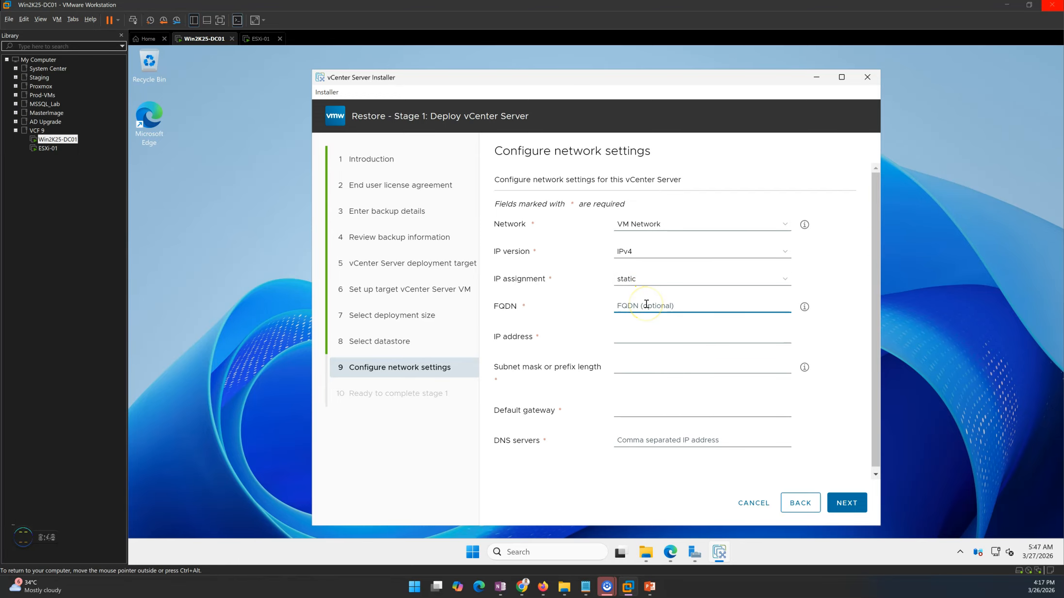
{"action": "left_click", "coordinate": [646, 551]}
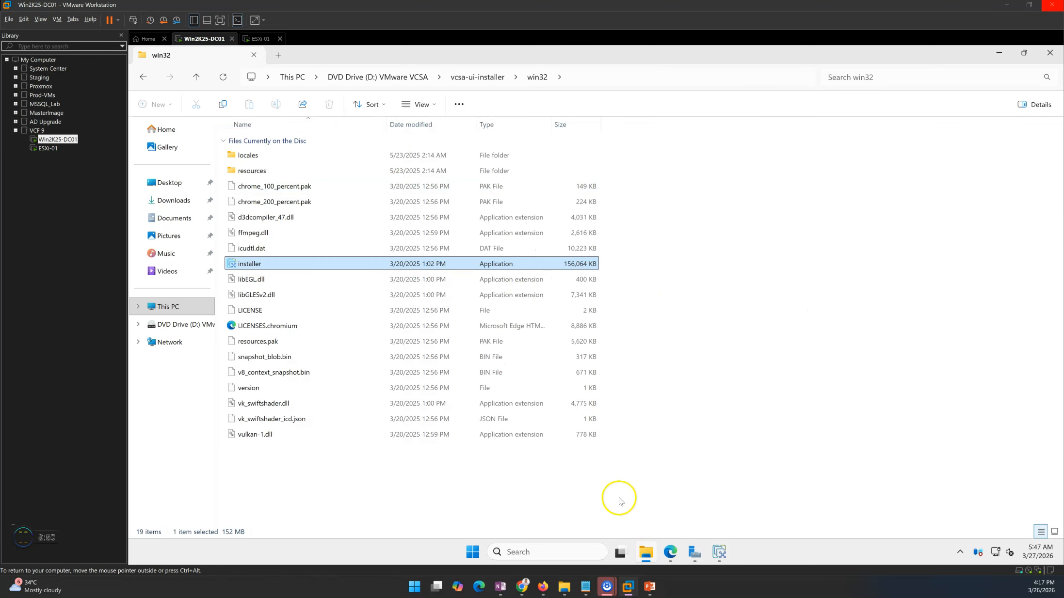
Copy VCSA01.labshandson.lan from the backup folder name in C:\vCenterBackup\vCenter.
{"action": "left_click", "coordinate": [165, 306]}
{"action": "double_click", "coordinate": [289, 149]}
{"action": "double_click", "coordinate": [268, 224]}
{"action": "double_click", "coordinate": [249, 141]}
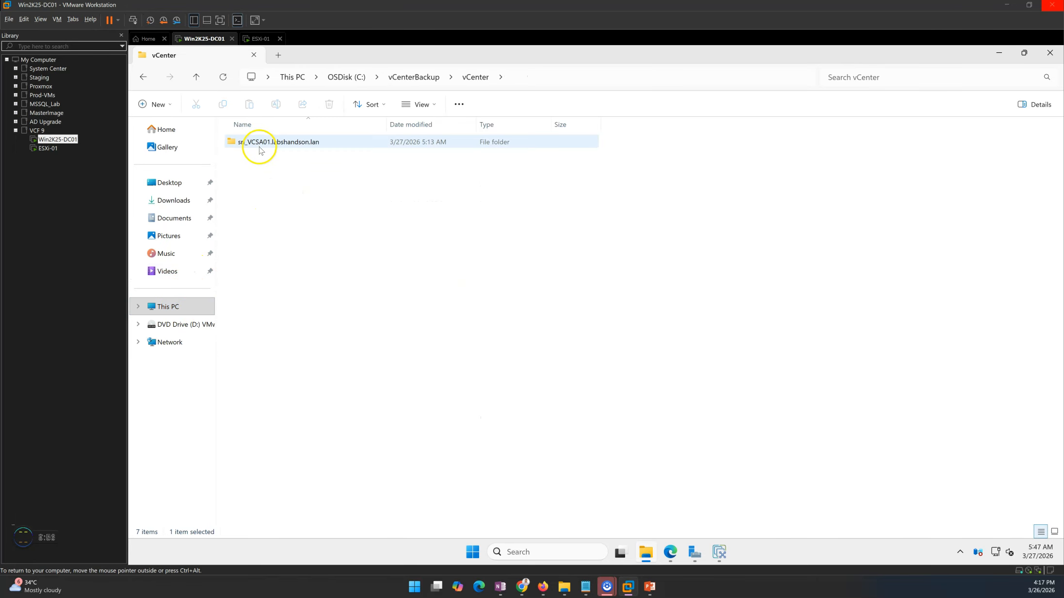
{"action": "double_click", "coordinate": [269, 144]}
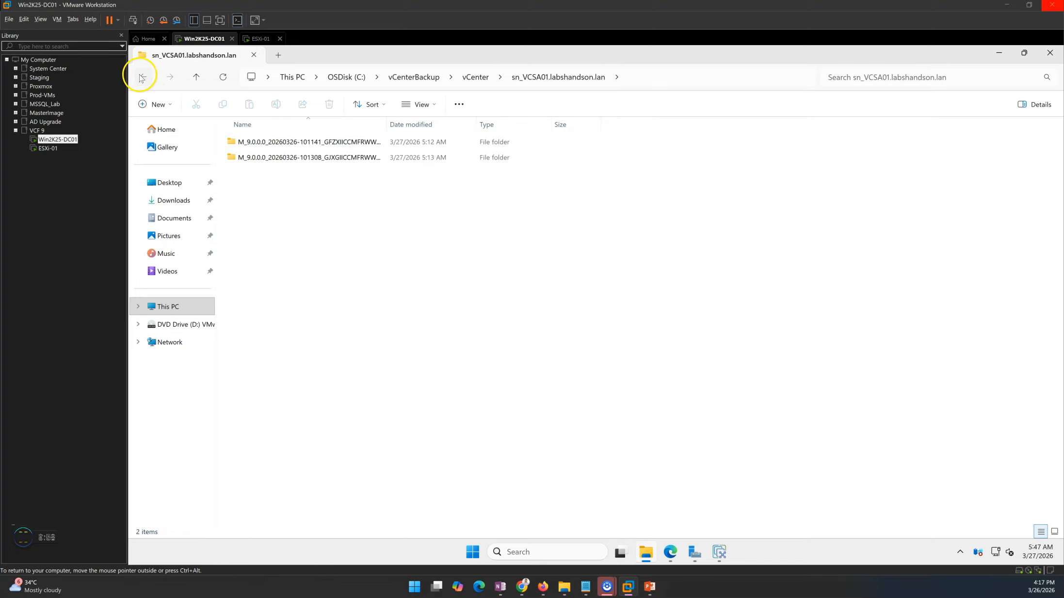
{"action": "left_click", "coordinate": [143, 77]}
{"action": "left_click", "coordinate": [253, 142]}
{"action": "left_click_drag", "start_coordinate": [248, 142], "coordinate": [323, 142]}
{"action": "key", "text": "ctrl+c"}
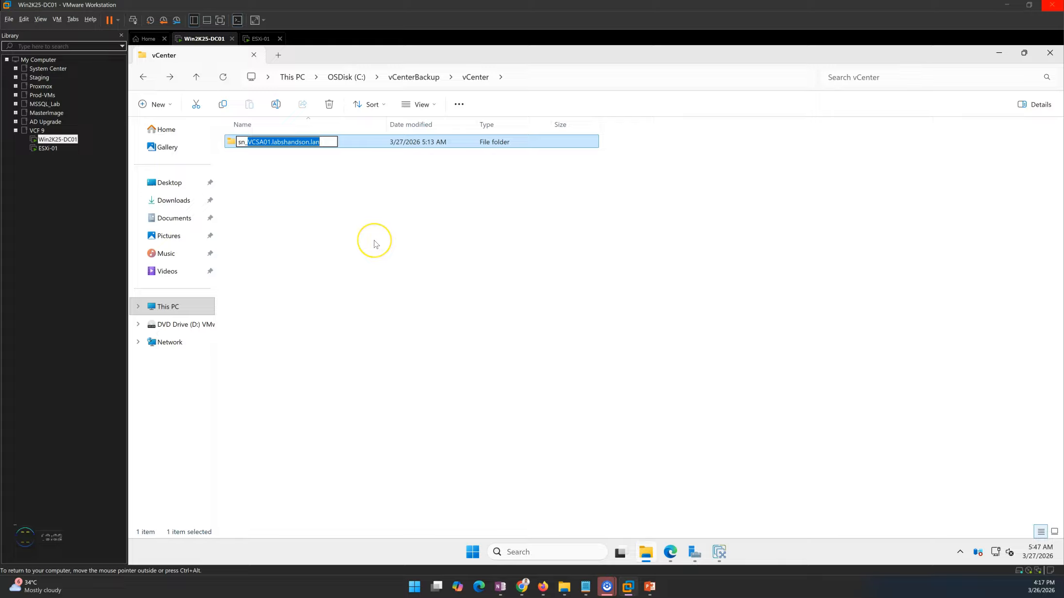
{"action": "key", "text": "Escape"}
{"action": "left_click", "coordinate": [646, 555]}
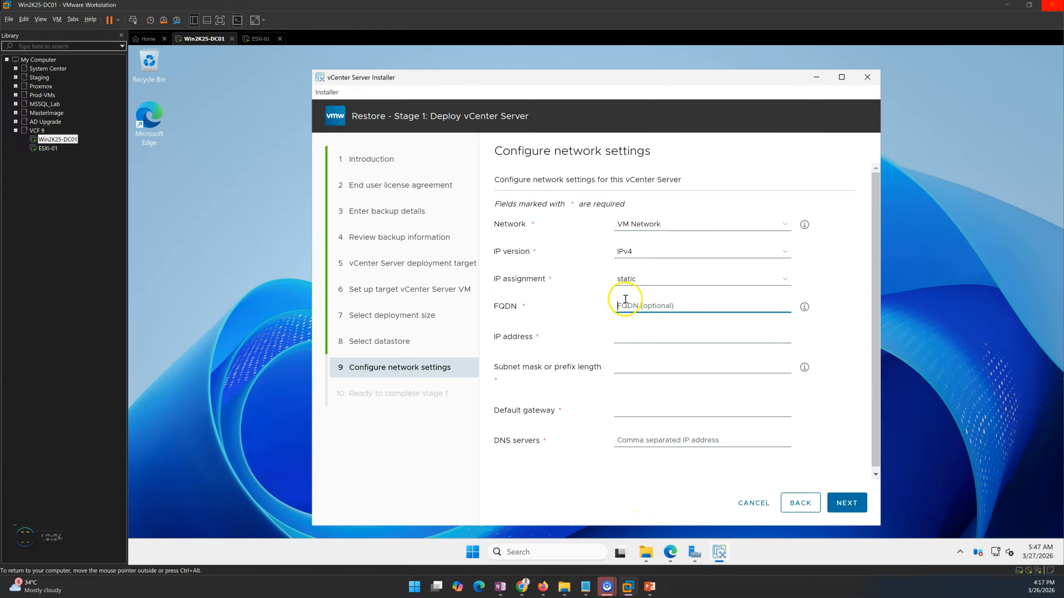
Set network: FQDN VCSA01.labshandson.lan, IP 192.168.0.41, mask 255.255.255.0, gateway 192.168.0.1, DNS 192.168.0.11.
{"action": "key", "text": "ctrl+v"}
{"action": "left_click", "coordinate": [629, 338]}
{"action": "type", "text": "19"}
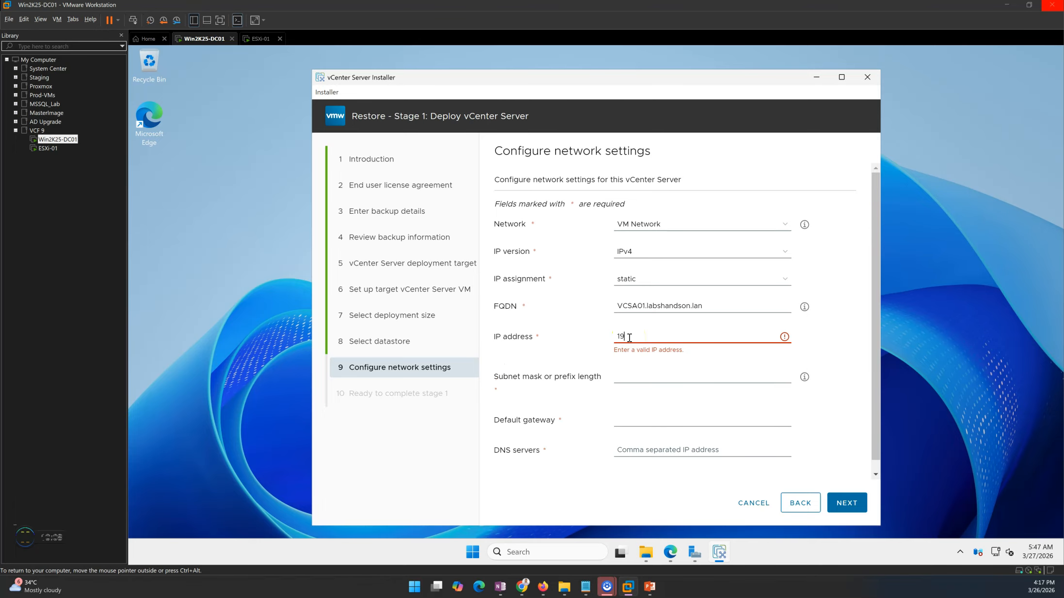
{"action": "type", "text": "2.168.0.41"}
{"action": "key", "text": "Tab"}
{"action": "type", "text": "255.255.255.0"}
{"action": "key", "text": "Tab"}
{"action": "type", "text": "19"}
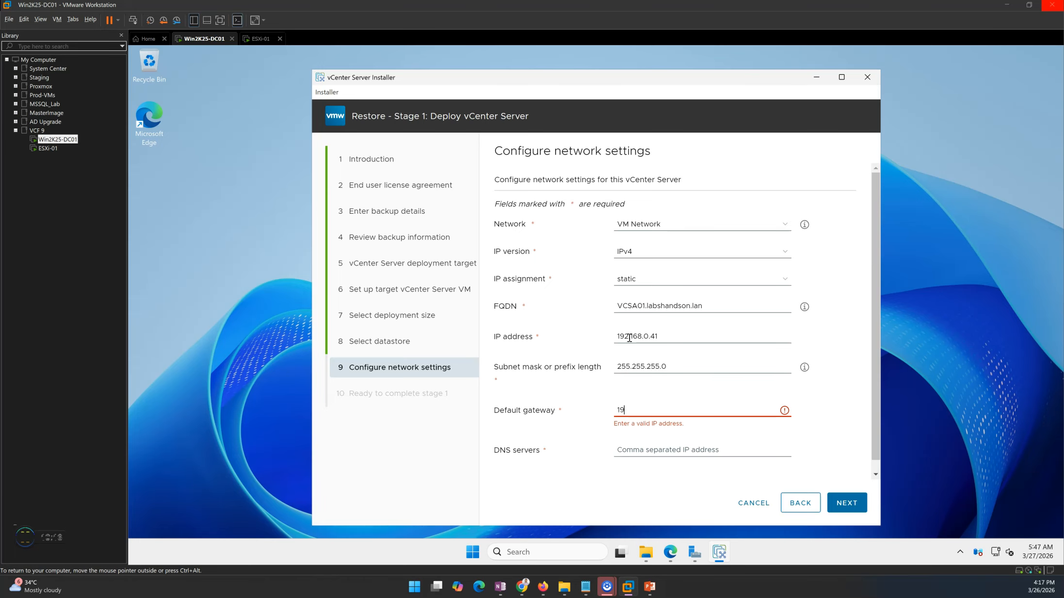
{"action": "type", "text": "2.168.0.1"}
{"action": "key", "text": "Tab"}
{"action": "type", "text": "192.168.0.11"}
{"action": "left_click_drag", "start_coordinate": [735, 307], "coordinate": [587, 303]}
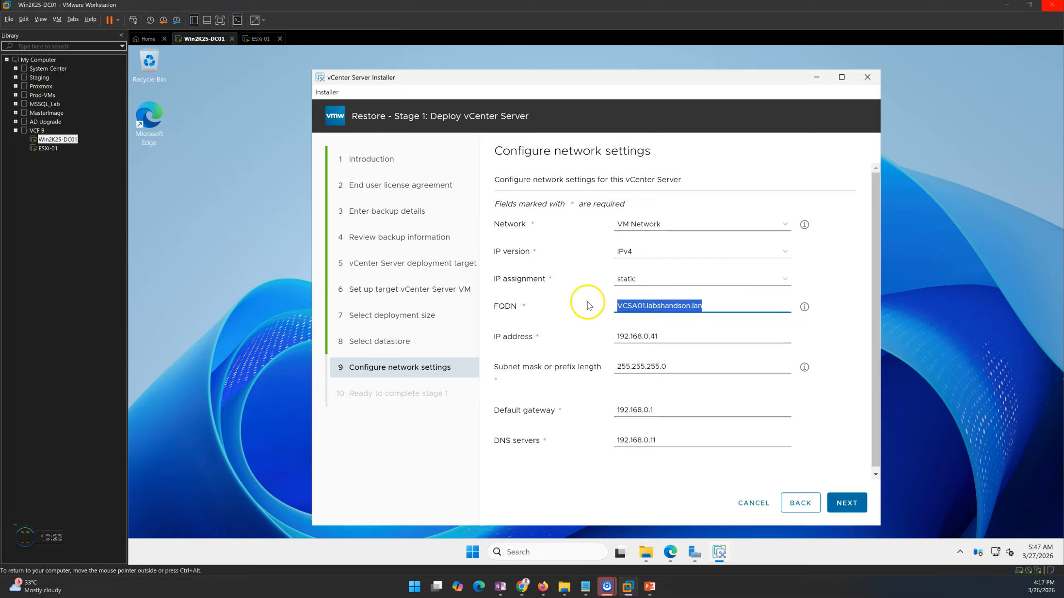
{"action": "left_click", "coordinate": [841, 428]}
Review the stage 1 summary and start the deployment.
{"action": "left_click", "coordinate": [844, 502]}
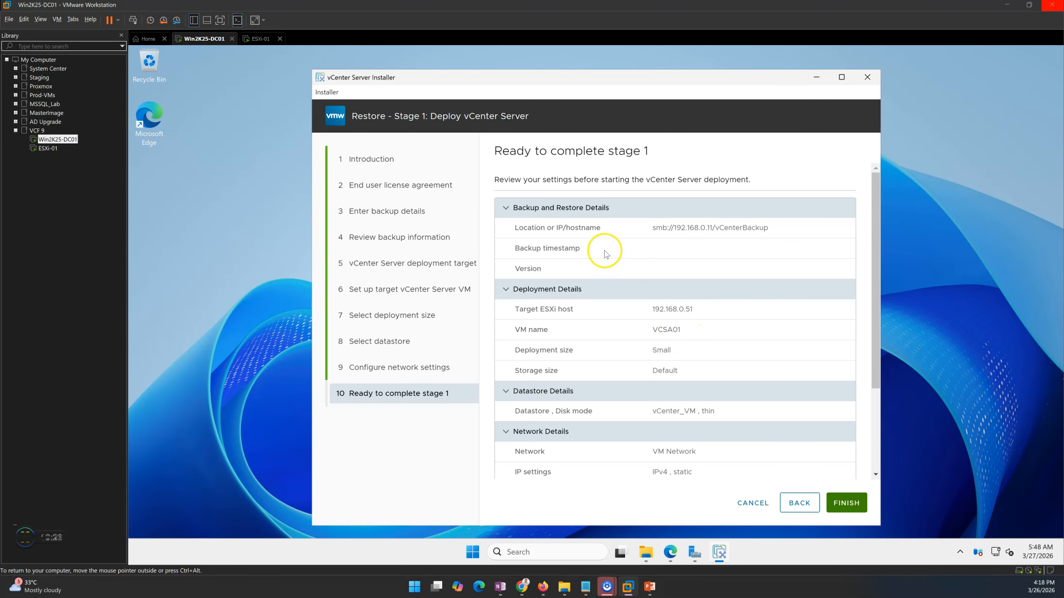
{"action": "scroll", "coordinate": [674, 280], "scroll_direction": "down", "scroll_amount": 3}
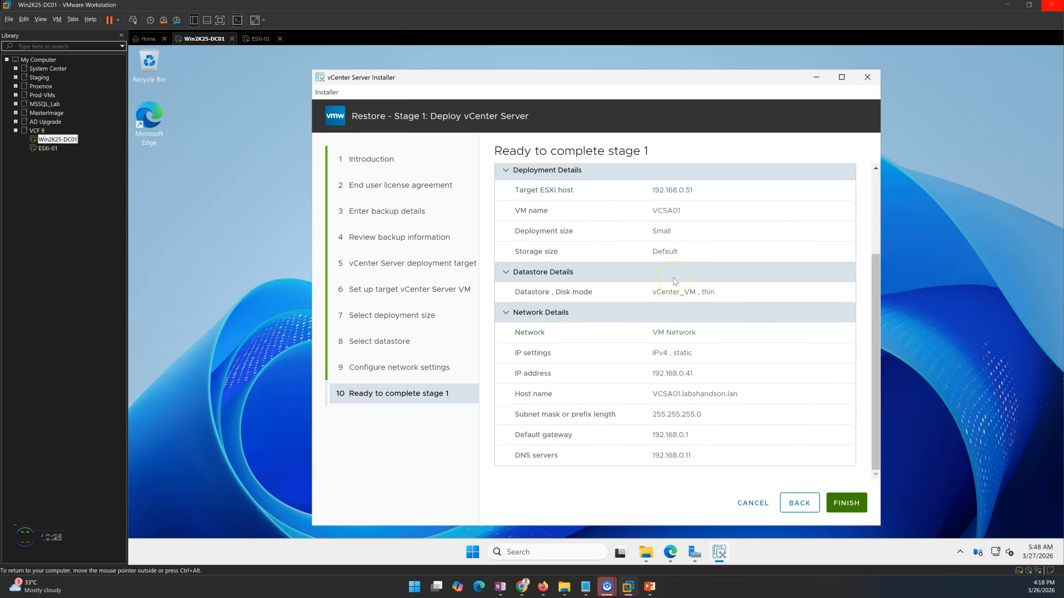
{"action": "left_click", "coordinate": [846, 505]}
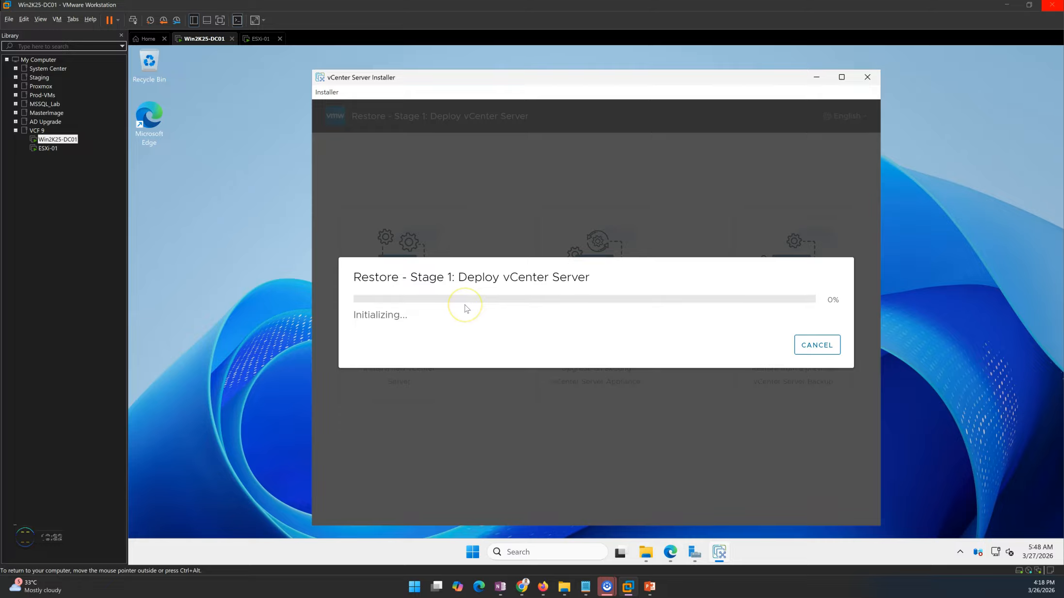
Glance at the ESXi Host Client in Edge, then return to the deployment progress.
{"action": "left_click", "coordinate": [671, 552]}
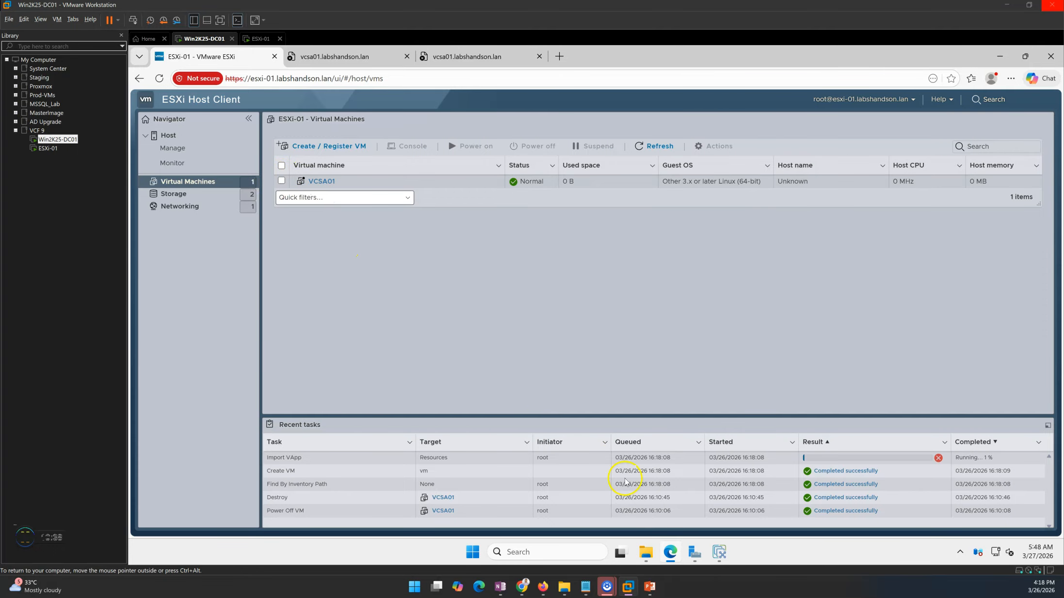
{"action": "left_click", "coordinate": [674, 554]}
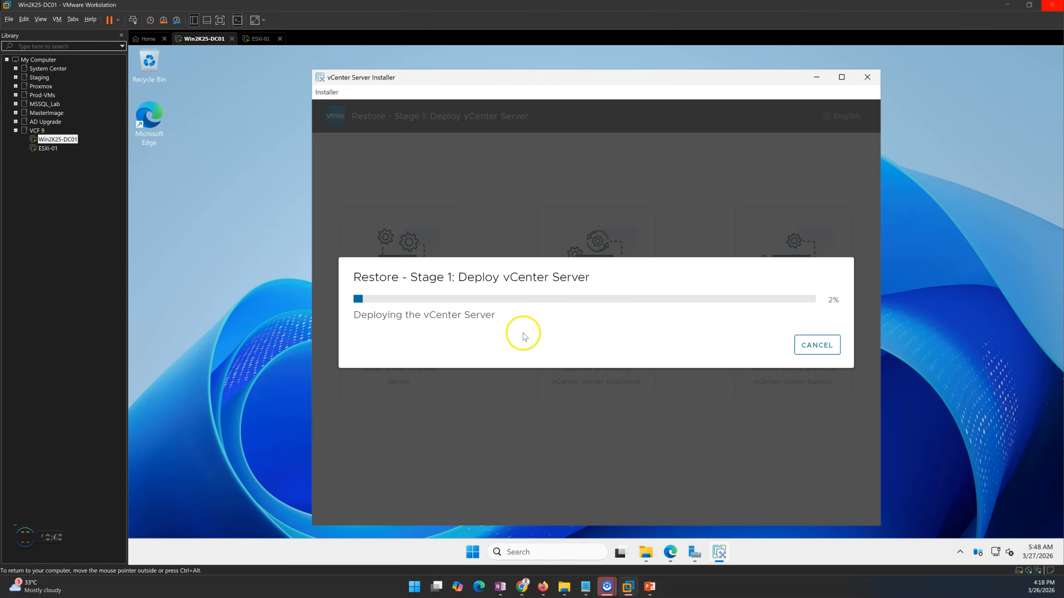
Present the recovery step slides through Step 13, then return to the installer.
{"action": "mouse_move", "coordinate": [648, 586]}
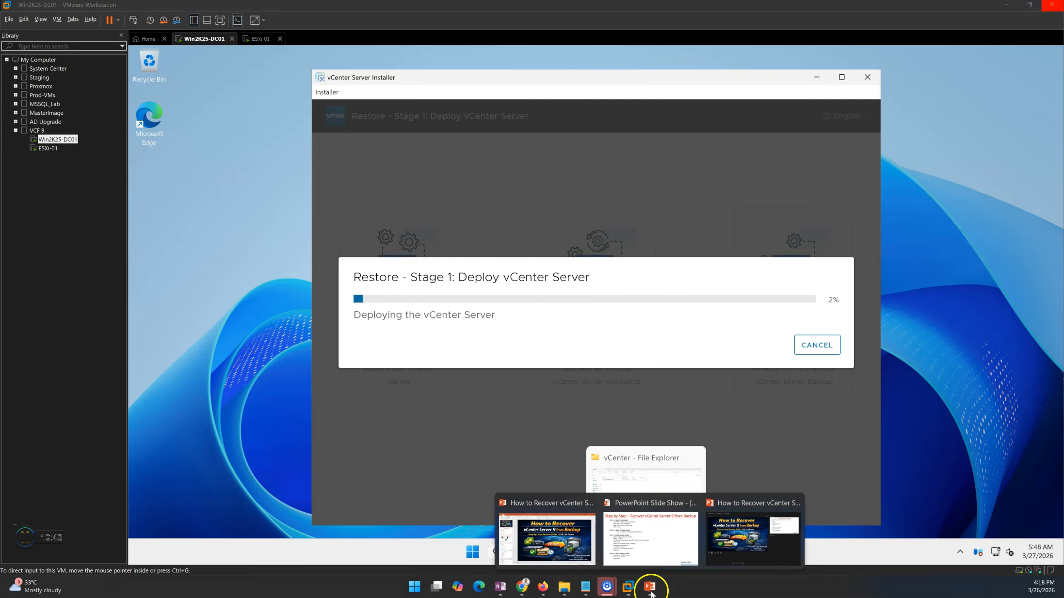
{"action": "left_click", "coordinate": [665, 561]}
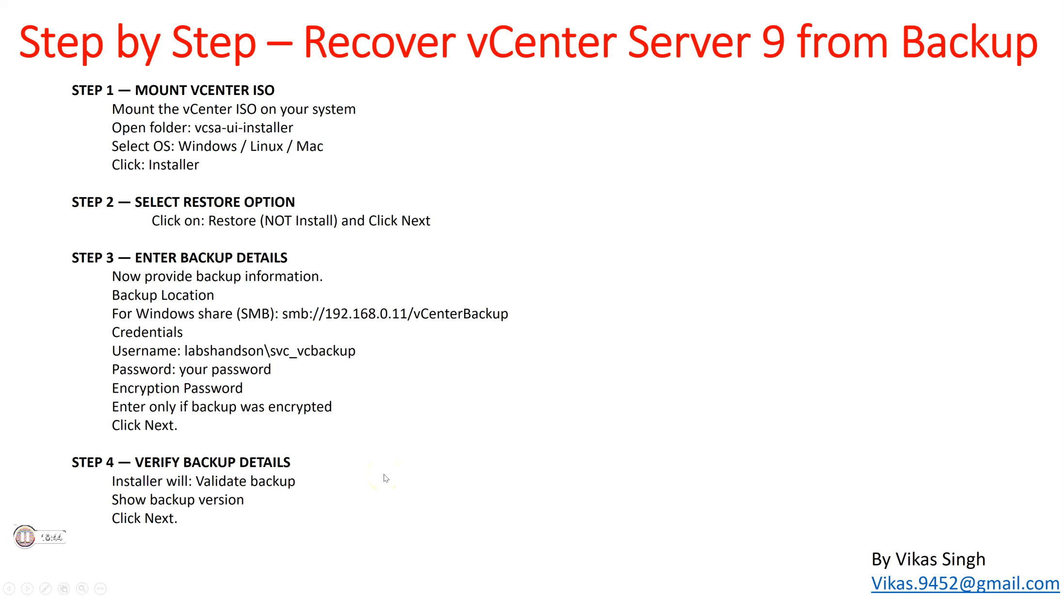
{"action": "left_click", "coordinate": [385, 479]}
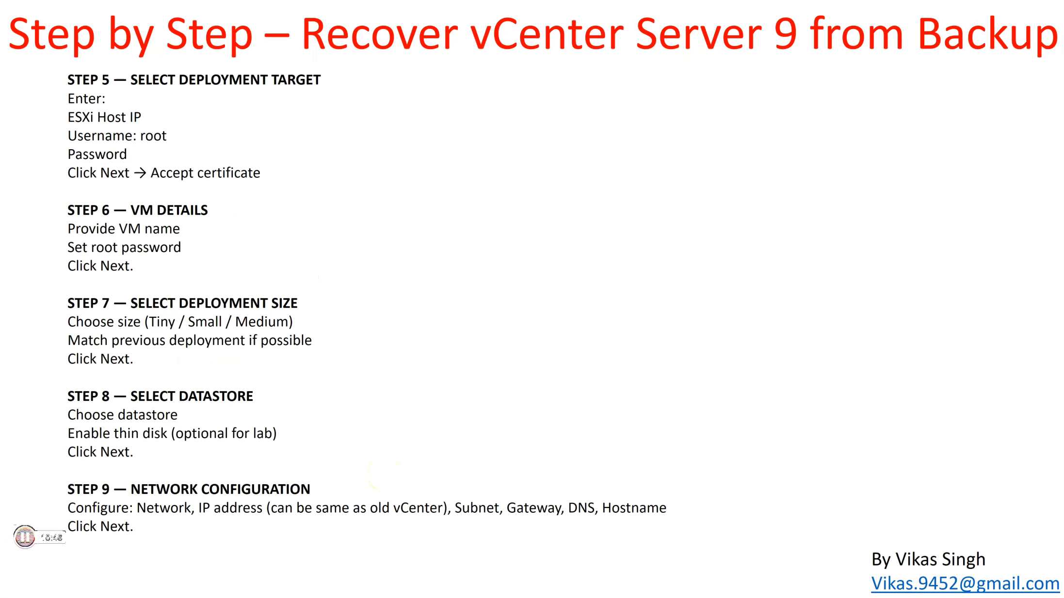
{"action": "left_click", "coordinate": [383, 475]}
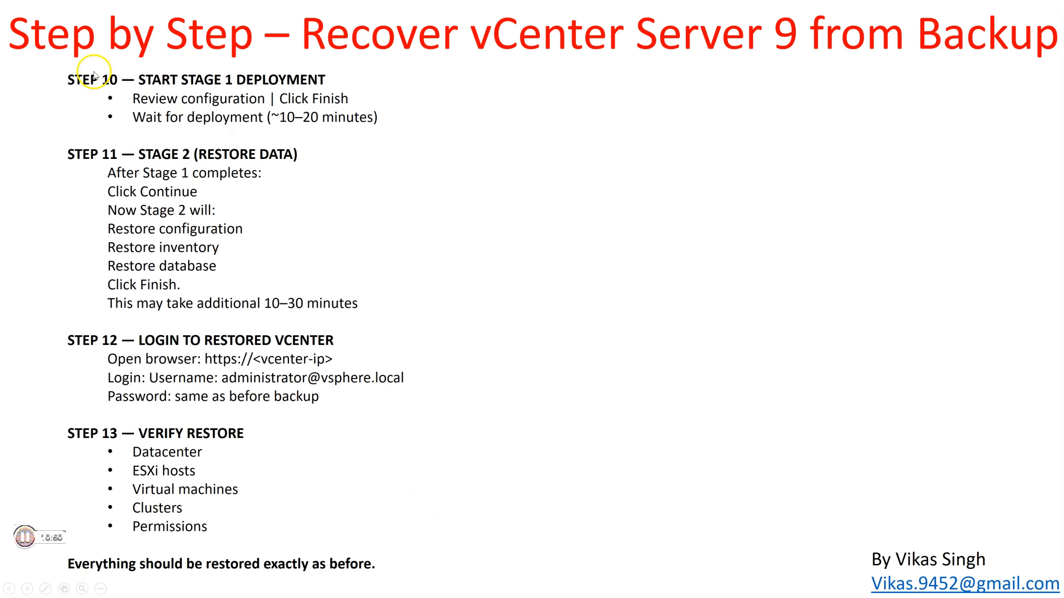
{"action": "key", "text": "Left"}
{"action": "key", "text": "Left"}
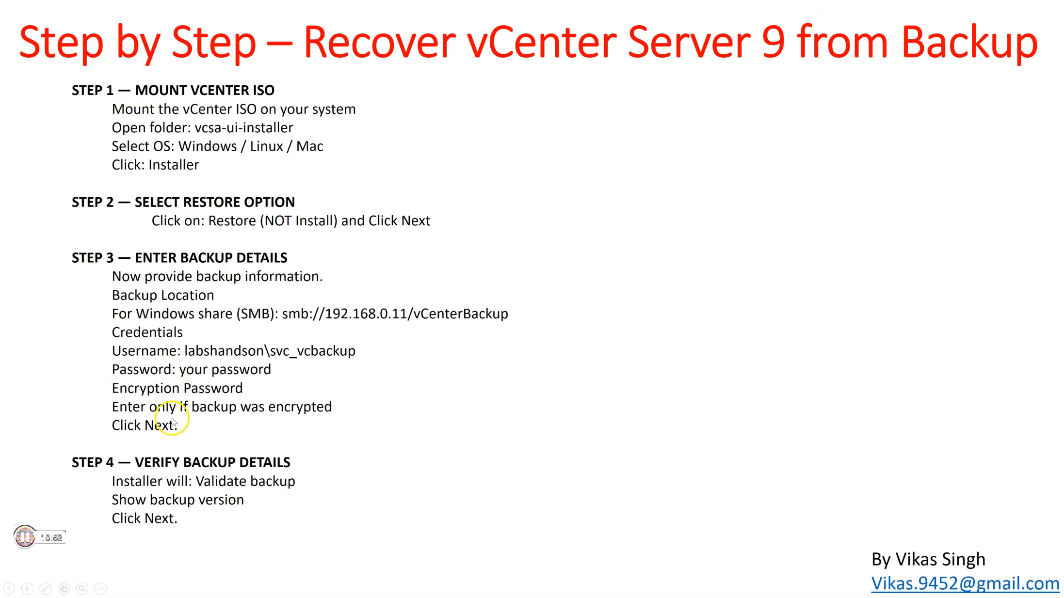
{"action": "key", "text": "Right"}
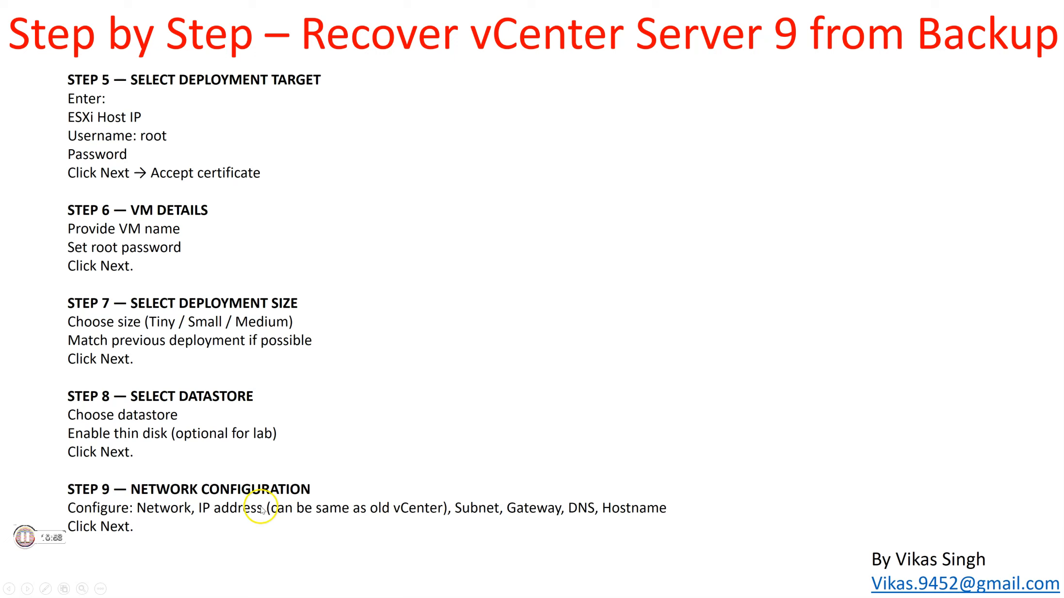
{"action": "key", "text": "Right"}
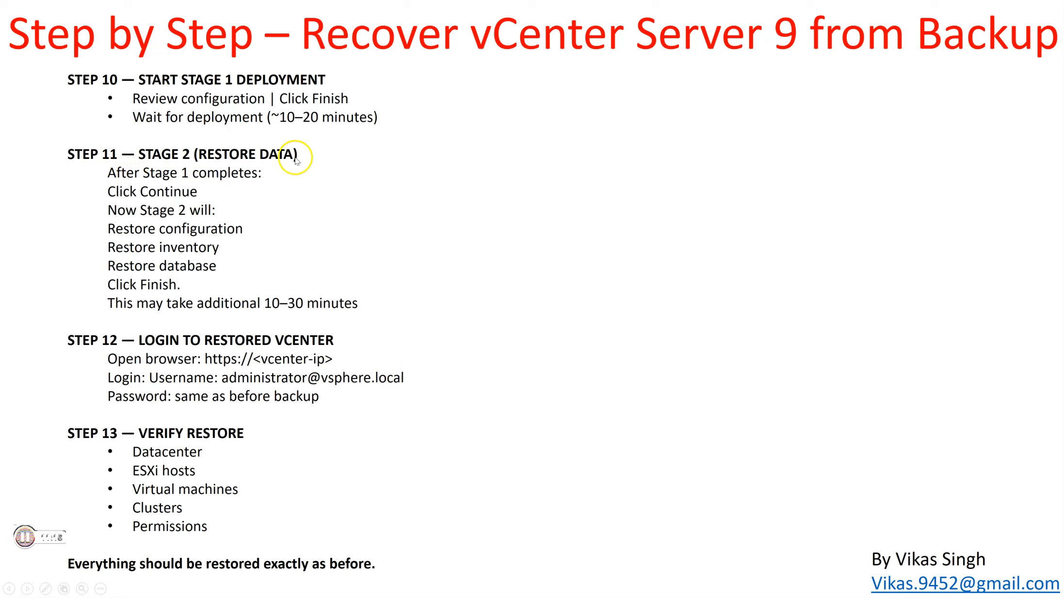
{"action": "key", "text": "alt+Tab"}
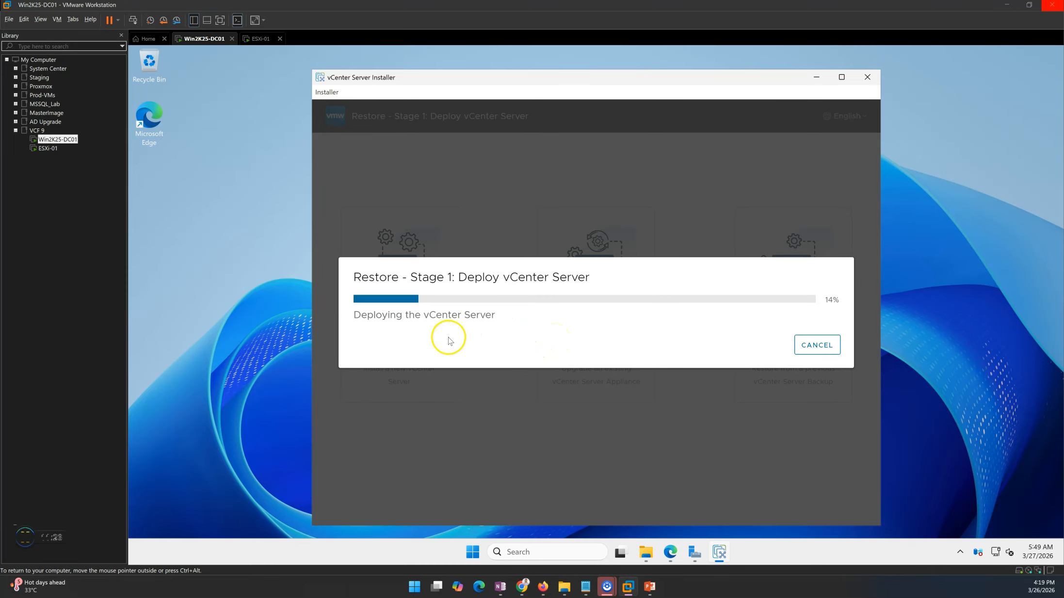
After Stage 1 finishes successfully, continue to the Stage 2 Introduction page.
{"action": "left_click_drag", "start_coordinate": [359, 318], "coordinate": [518, 325]}
{"action": "left_click", "coordinate": [520, 327]}
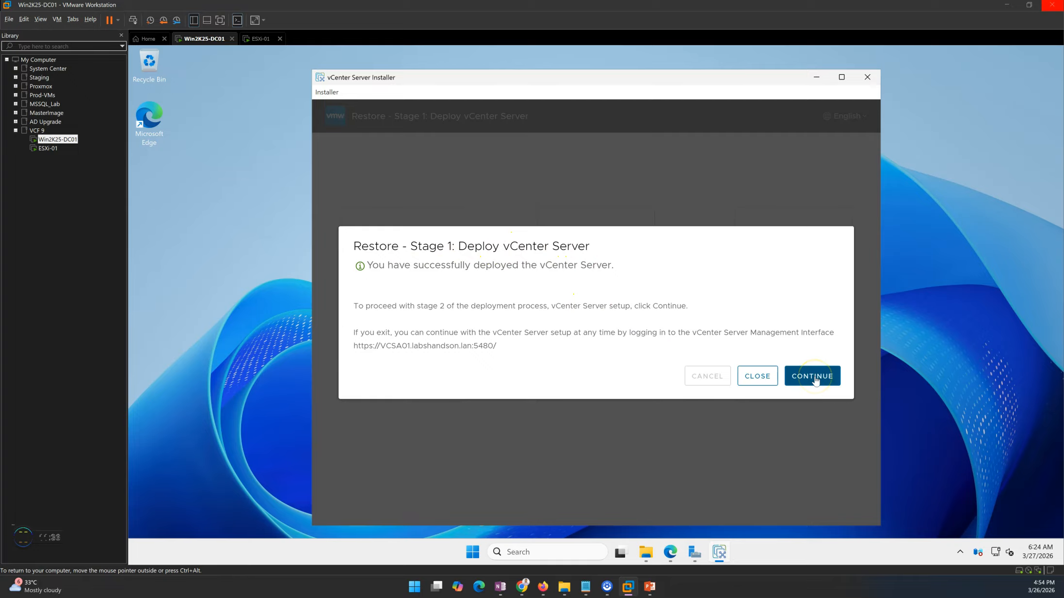
{"action": "left_click", "coordinate": [814, 377]}
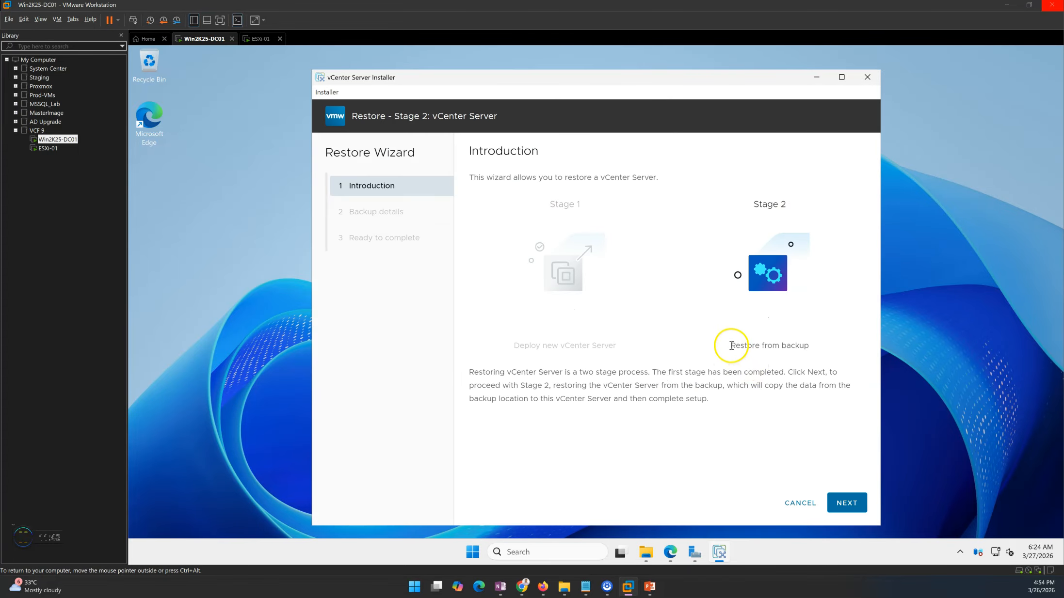
Enter the encryption password and submit the backup details, which fail with a missing backup-metadata.json error.
{"action": "left_click_drag", "start_coordinate": [731, 346], "coordinate": [800, 347]}
{"action": "left_click", "coordinate": [854, 504]}
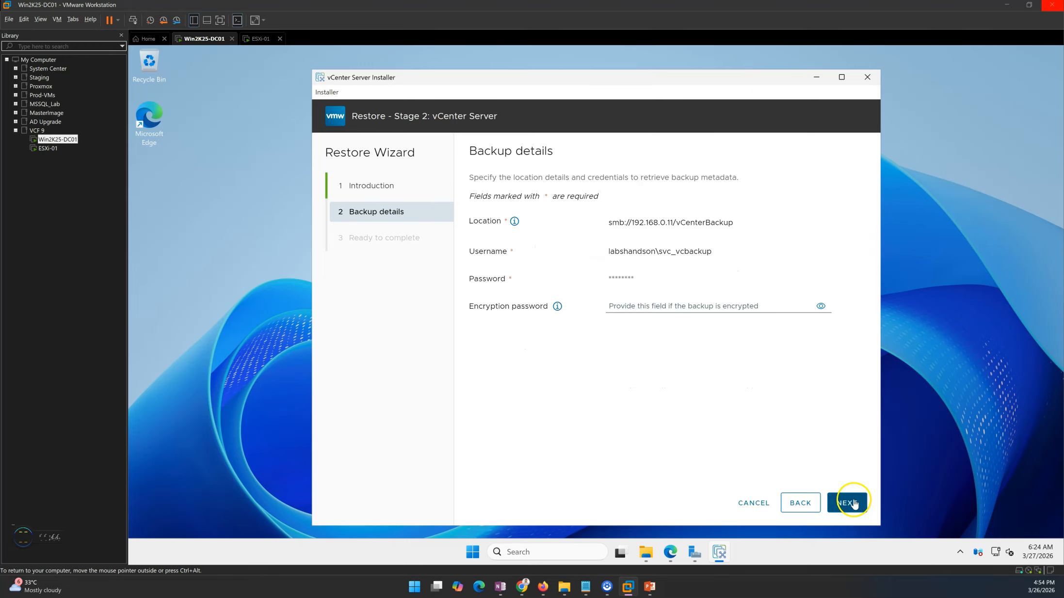
{"action": "left_click", "coordinate": [670, 307]}
{"action": "type", "text": "VMware1!VMw"}
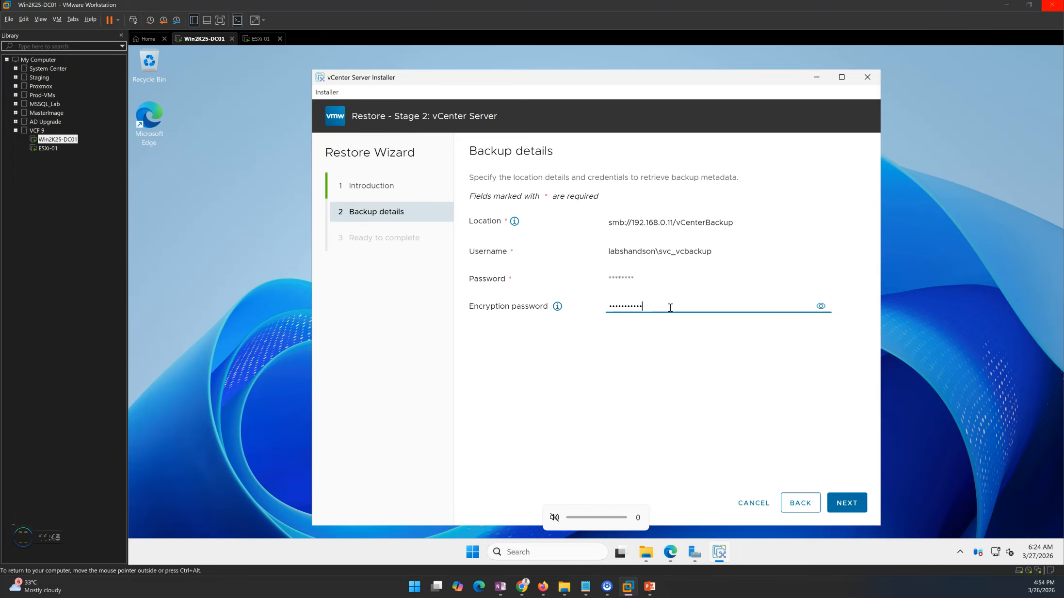
{"action": "left_click", "coordinate": [857, 503]}
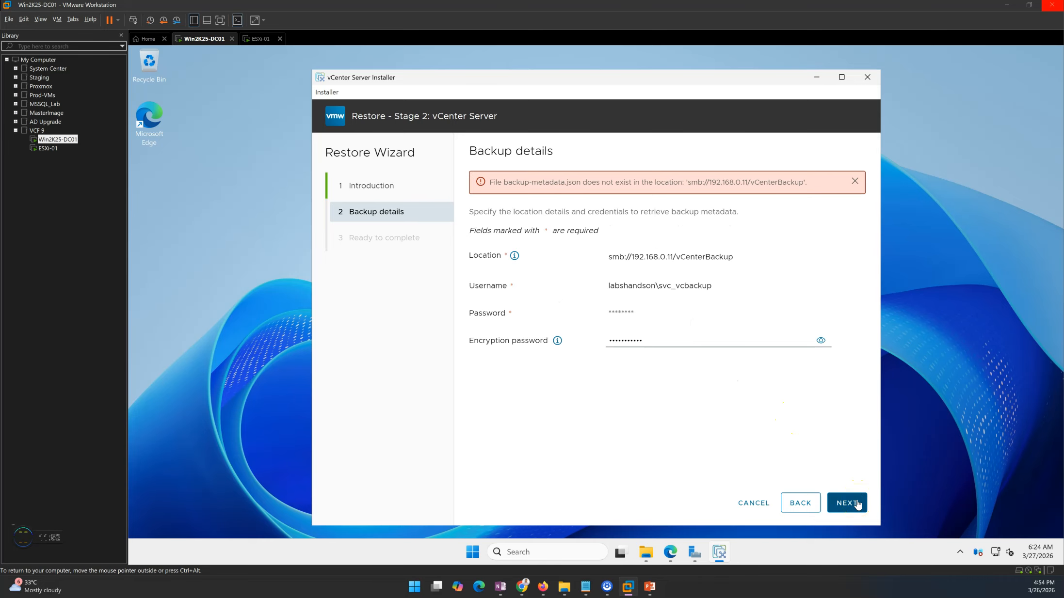
{"action": "left_click_drag", "start_coordinate": [505, 178], "coordinate": [772, 197]}
{"action": "left_click", "coordinate": [506, 179]}
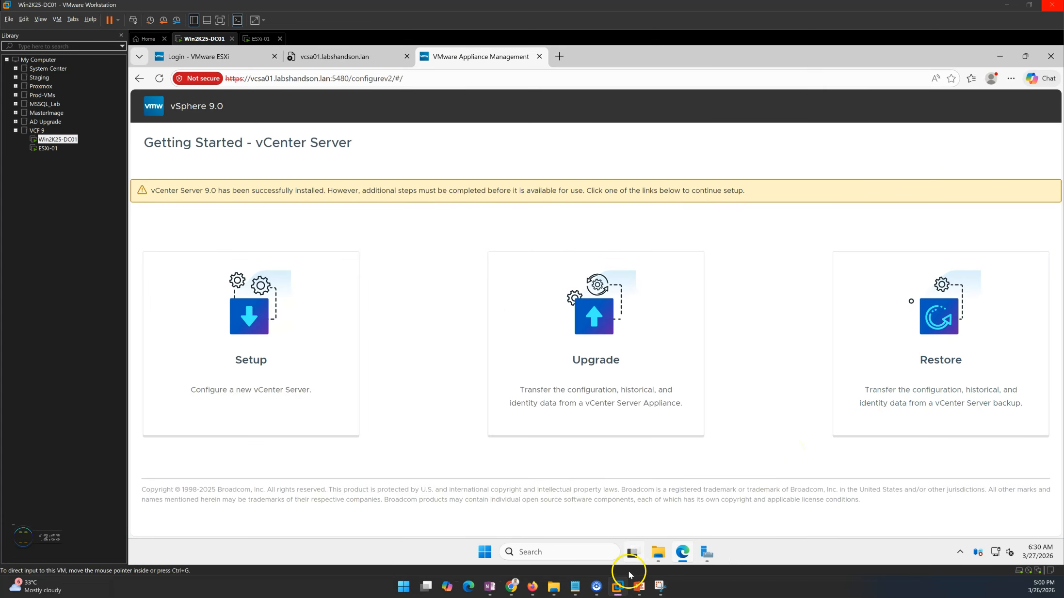
{"action": "left_click", "coordinate": [658, 552]}
{"action": "double_click", "coordinate": [294, 143]}
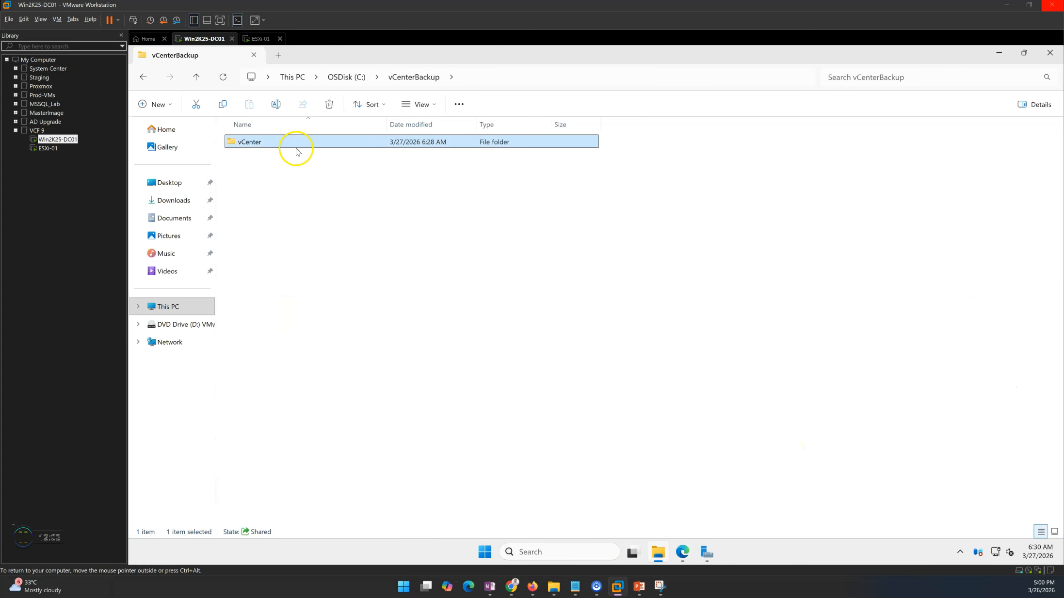
{"action": "double_click", "coordinate": [285, 145]}
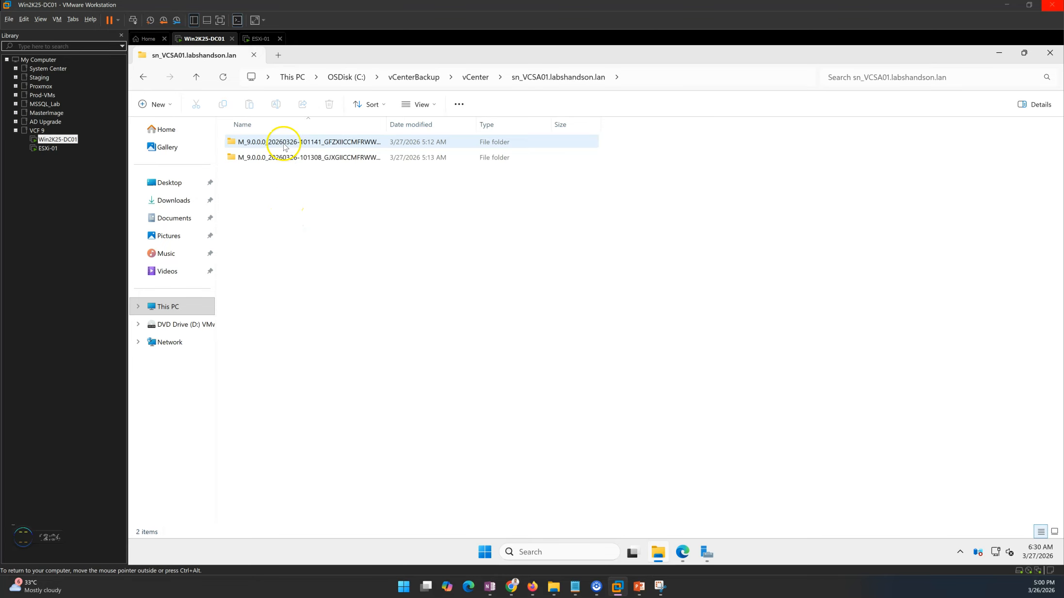
{"action": "left_click_drag", "start_coordinate": [330, 193], "coordinate": [313, 134]}
{"action": "left_click", "coordinate": [349, 243]}
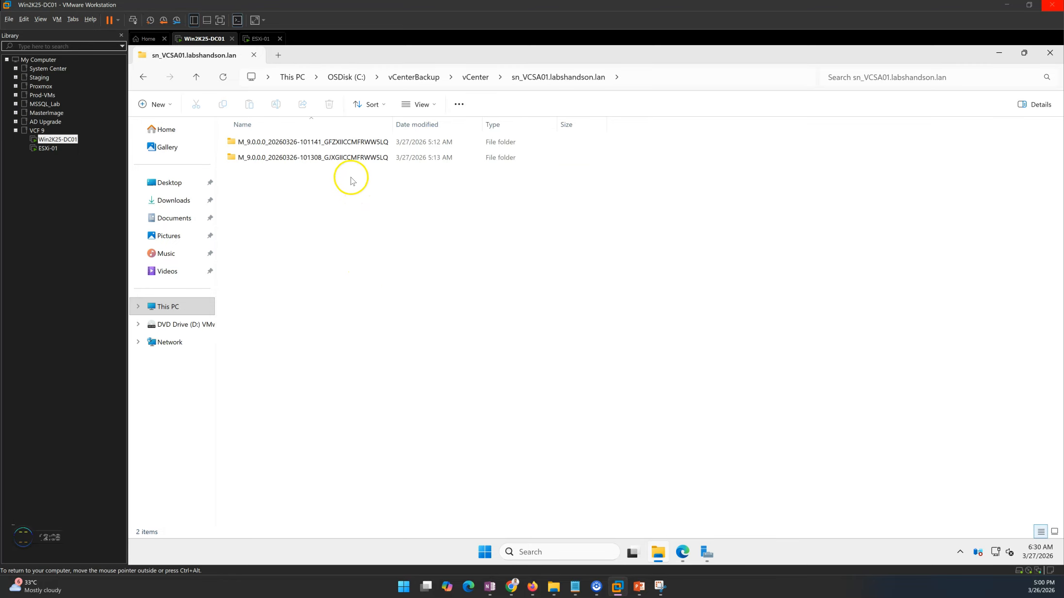
{"action": "left_click", "coordinate": [347, 159]}
{"action": "left_click", "coordinate": [364, 214]}
{"action": "left_click", "coordinate": [348, 159]}
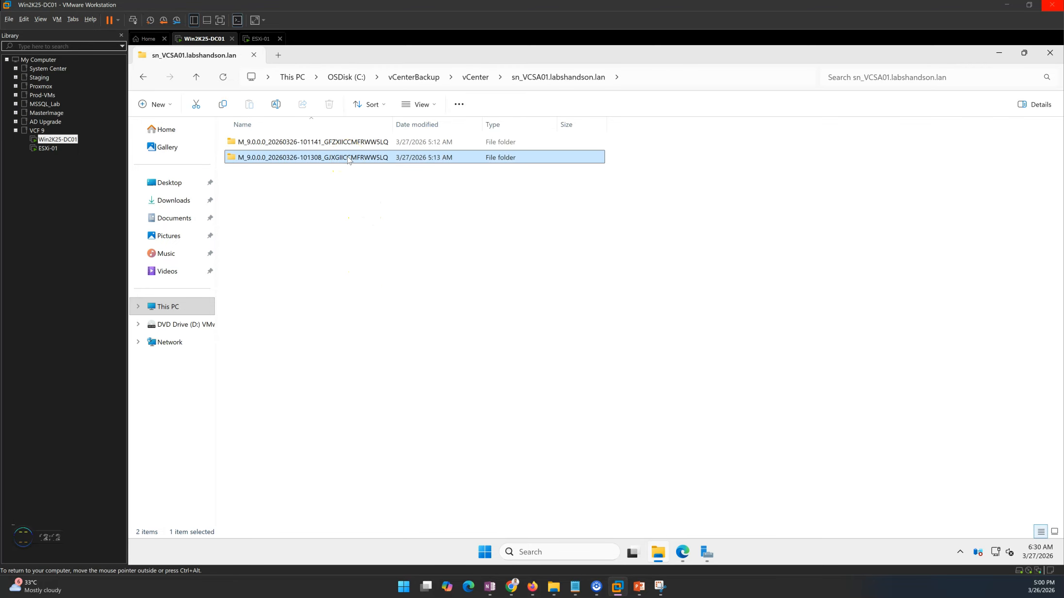
{"action": "double_click", "coordinate": [348, 158]}
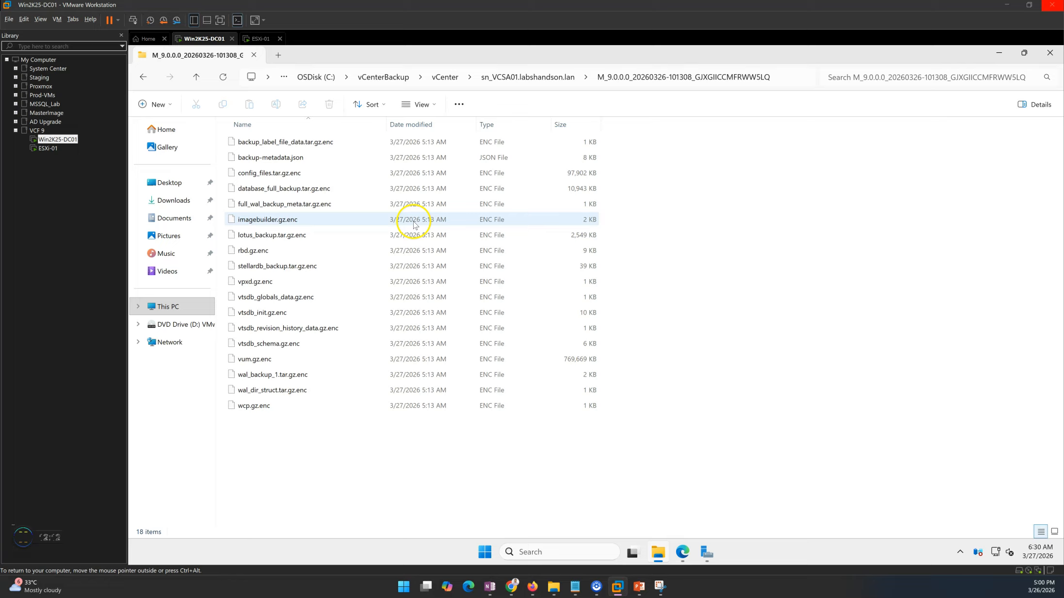
{"action": "left_click", "coordinate": [785, 79]}
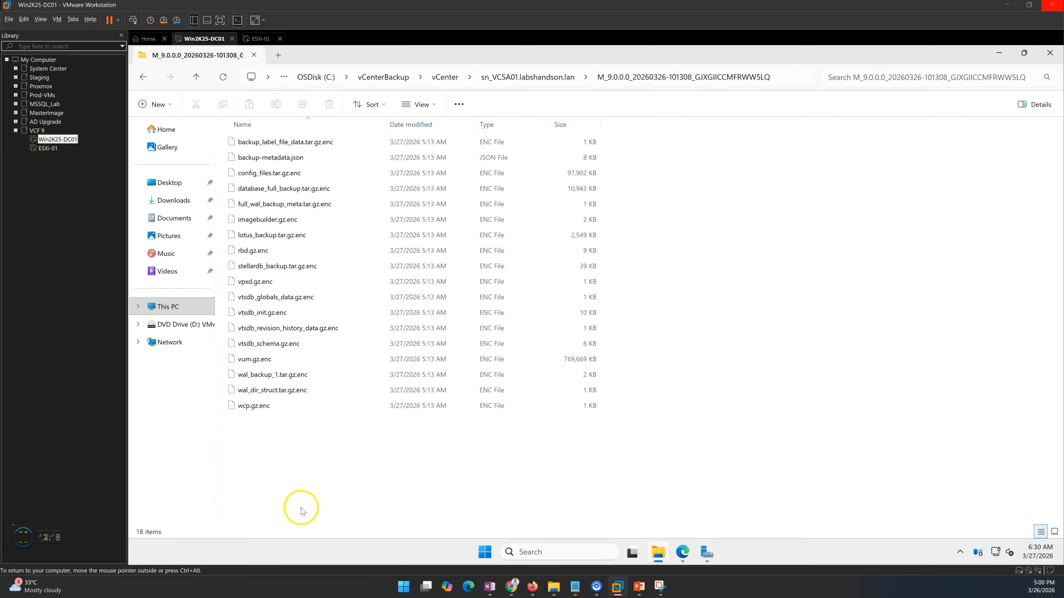
{"action": "left_click", "coordinate": [681, 553]}
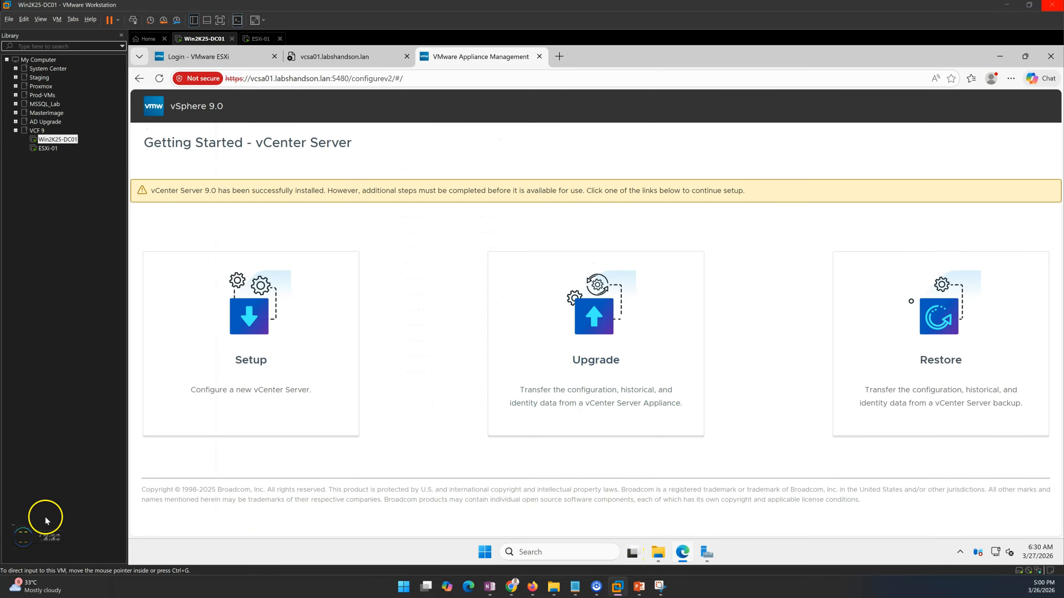
Log in to the ESXi Host Client as root and open the VCSA01 console showing vCenter Server 9.0.0.0.
{"action": "left_click", "coordinate": [236, 58]}
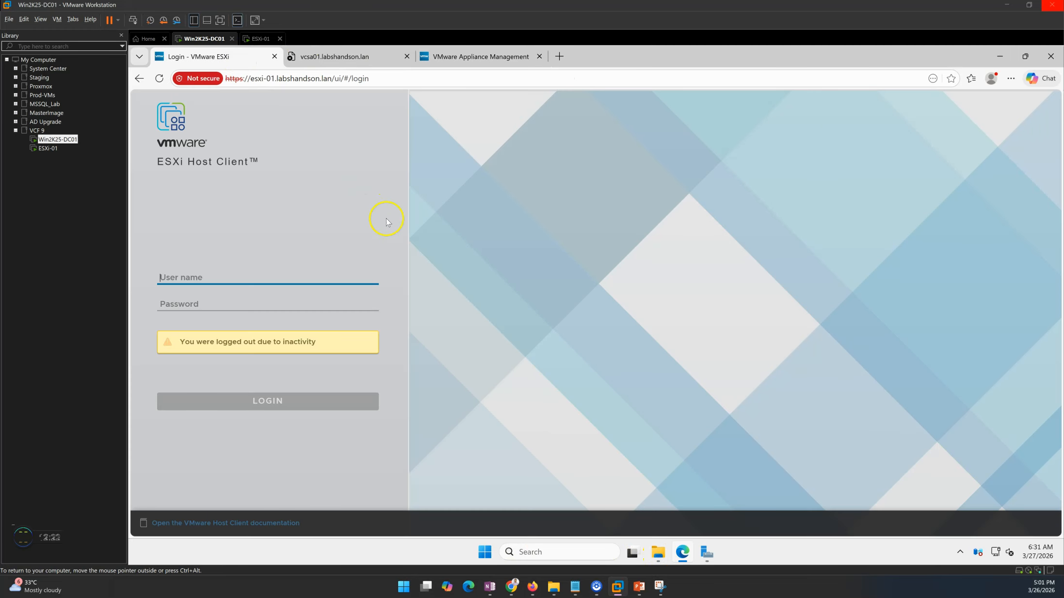
{"action": "type", "text": "root"}
{"action": "key", "text": "Tab"}
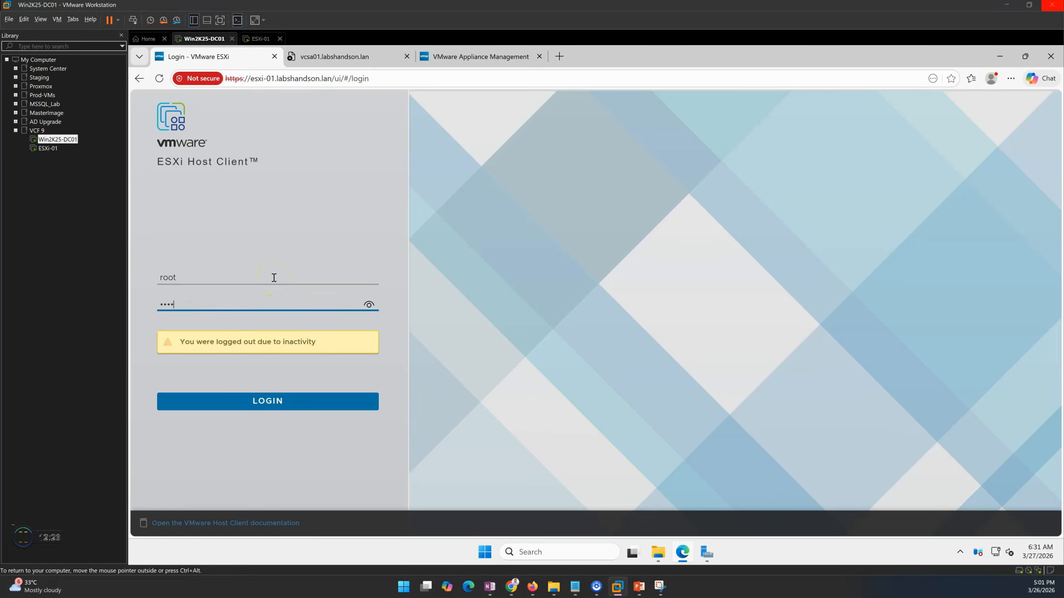
{"action": "key", "text": "Return"}
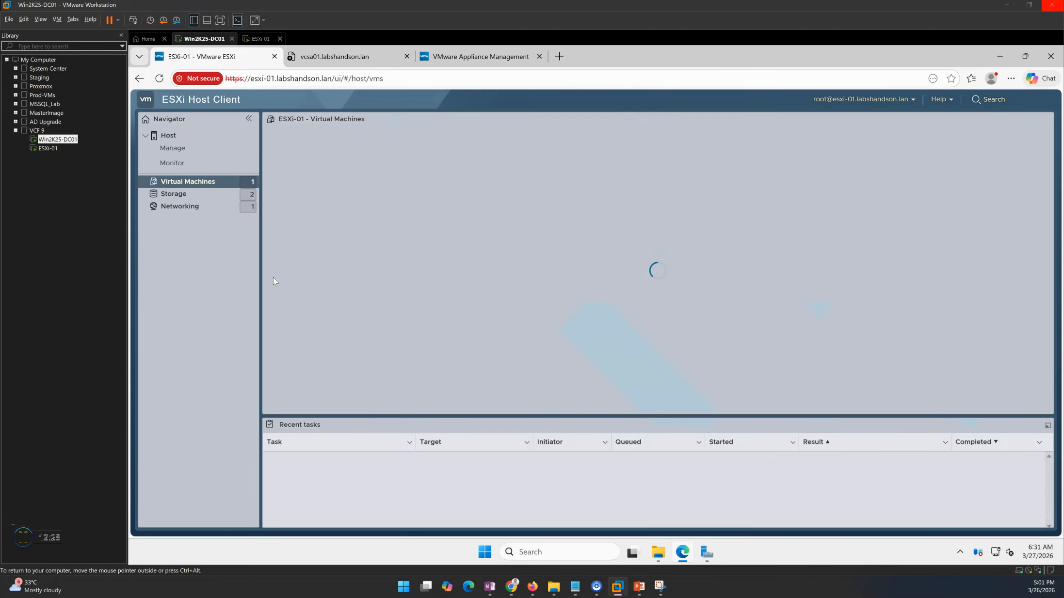
{"action": "left_click", "coordinate": [322, 181]}
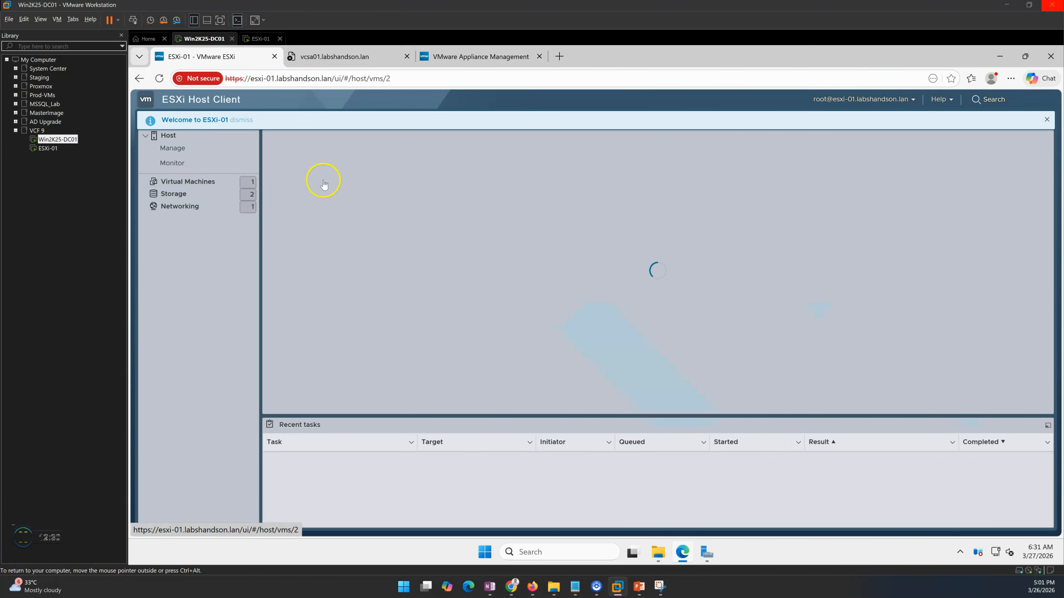
{"action": "left_click", "coordinate": [358, 208]}
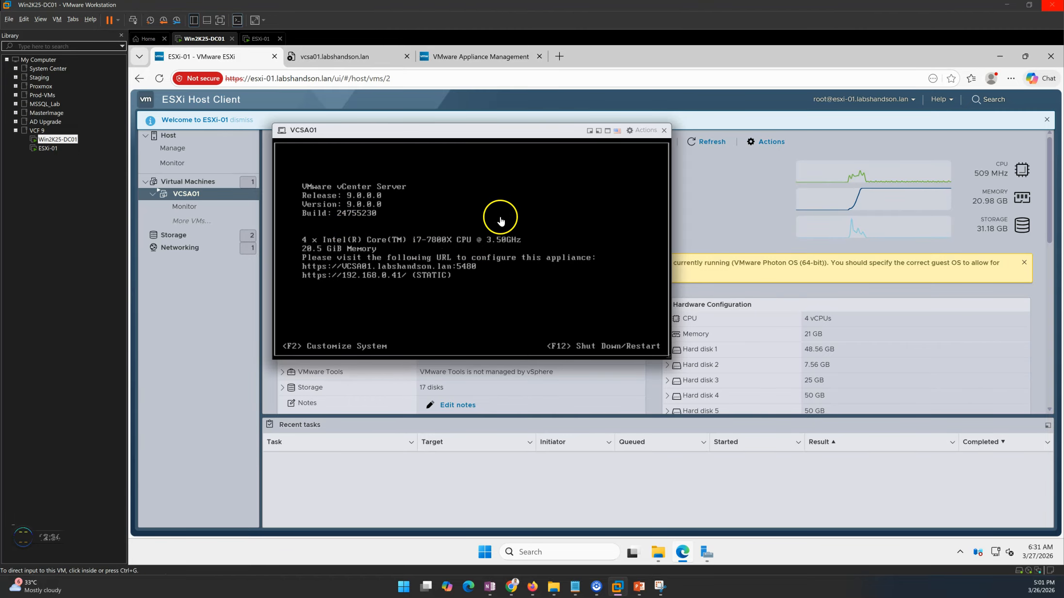
{"action": "left_click", "coordinate": [346, 58]}
{"action": "left_click", "coordinate": [457, 314]}
{"action": "left_click_drag", "start_coordinate": [293, 79], "coordinate": [592, 114]}
{"action": "key", "text": "BackSpace"}
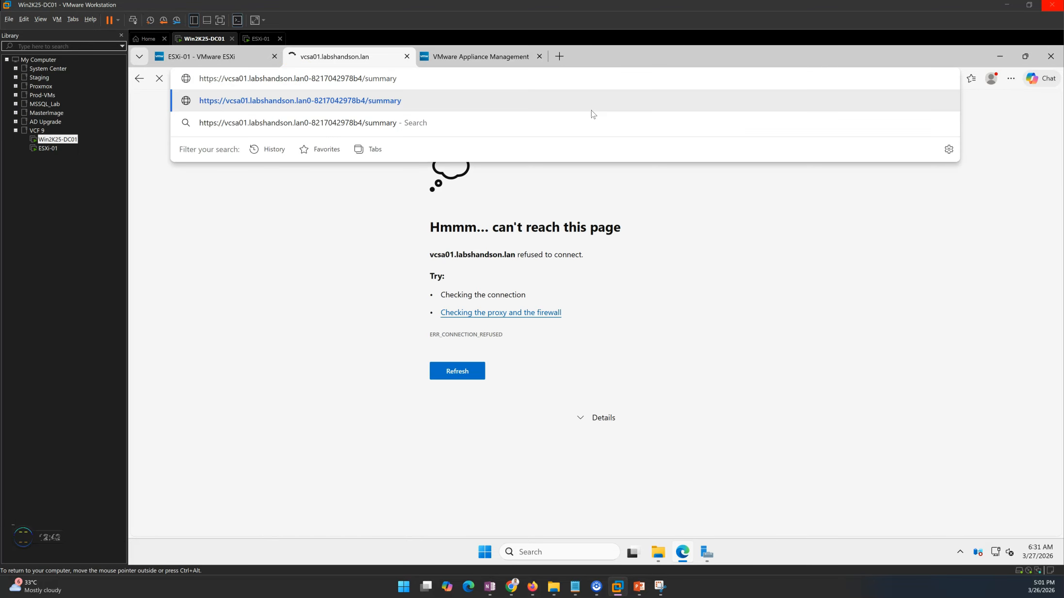
{"action": "key", "text": "shift+Right"}
{"action": "key", "text": "shift+Right"}
{"action": "key", "text": "shift+Right"}
{"action": "key", "text": "shift+Right"}
{"action": "key", "text": "shift+Right"}
{"action": "key", "text": "shift+Right"}
{"action": "key", "text": "shift+Right"}
{"action": "key", "text": "shift+Right"}
{"action": "key", "text": "shift+Right"}
{"action": "key", "text": "shift+Right"}
{"action": "key", "text": "shift+Right"}
{"action": "key", "text": "shift+Right"}
{"action": "key", "text": "shift+Right"}
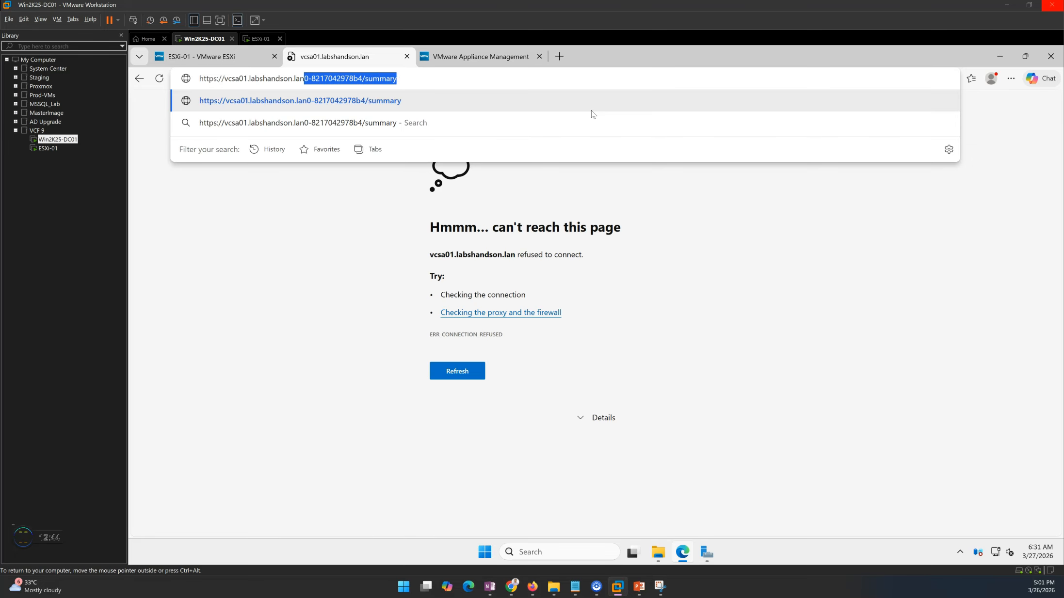
{"action": "key", "text": "BackSpace"}
{"action": "key", "text": "Return"}
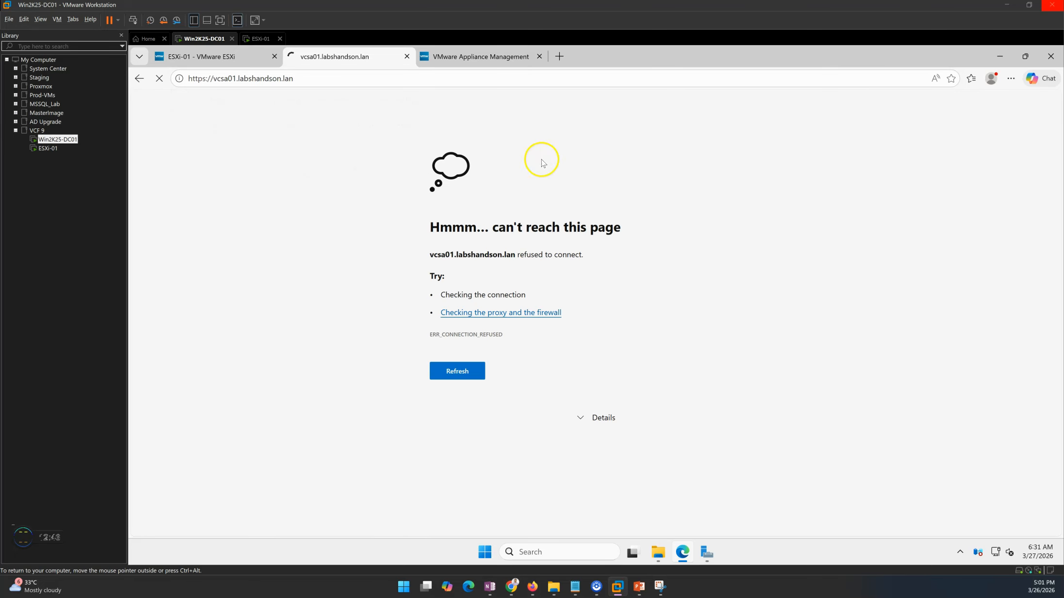
{"action": "left_click", "coordinate": [238, 65]}
{"action": "left_click", "coordinate": [333, 59]}
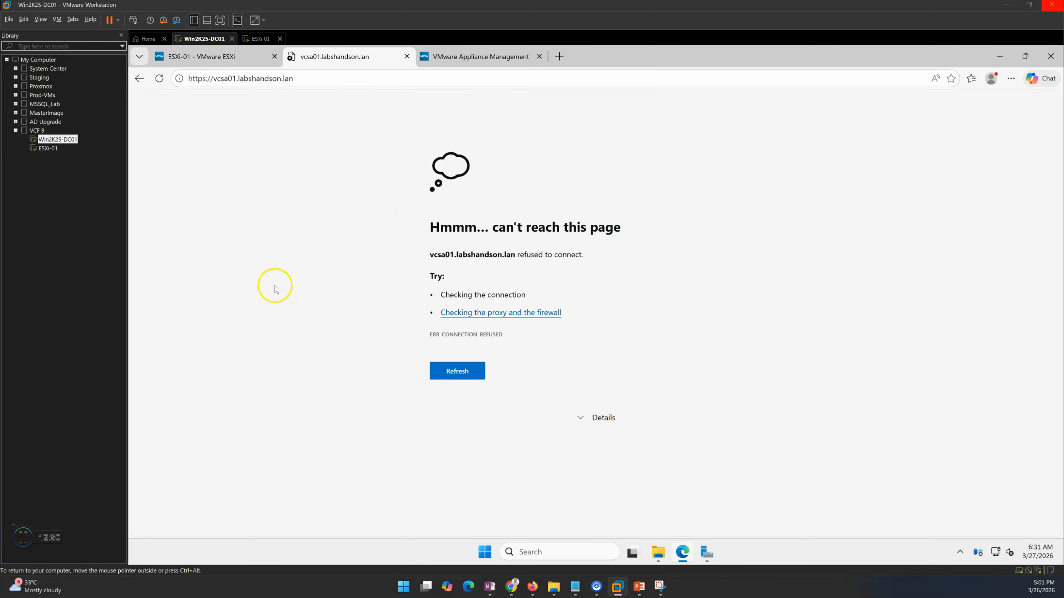
Pick the Restore option on the vcsa01 port 5480 Getting Started page to launch the Restore Wizard.
{"action": "left_click", "coordinate": [480, 61]}
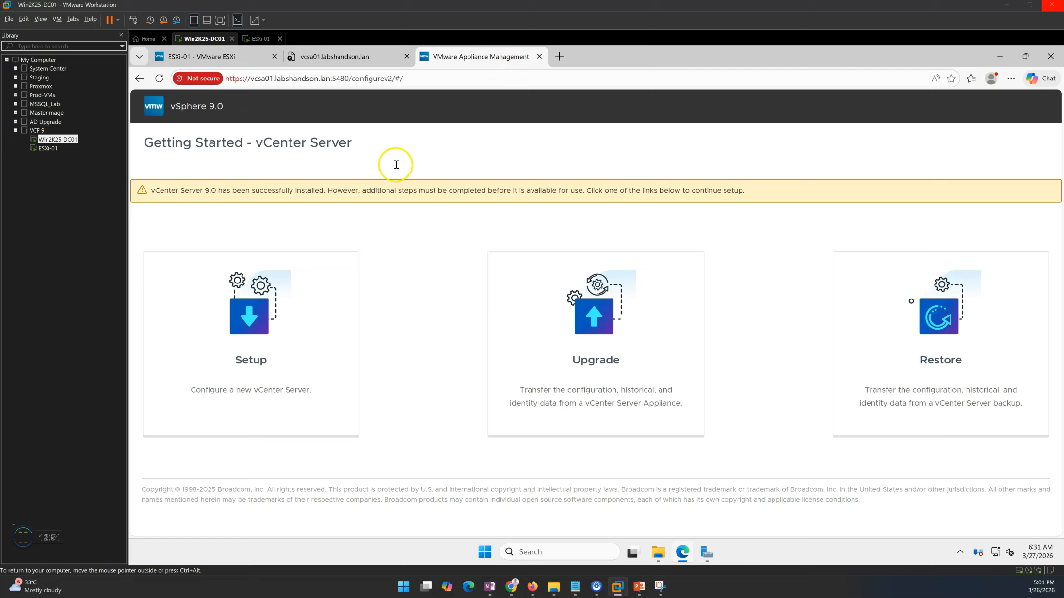
{"action": "left_click_drag", "start_coordinate": [168, 148], "coordinate": [456, 149]}
{"action": "left_click", "coordinate": [458, 152]}
{"action": "left_click_drag", "start_coordinate": [174, 145], "coordinate": [468, 142]}
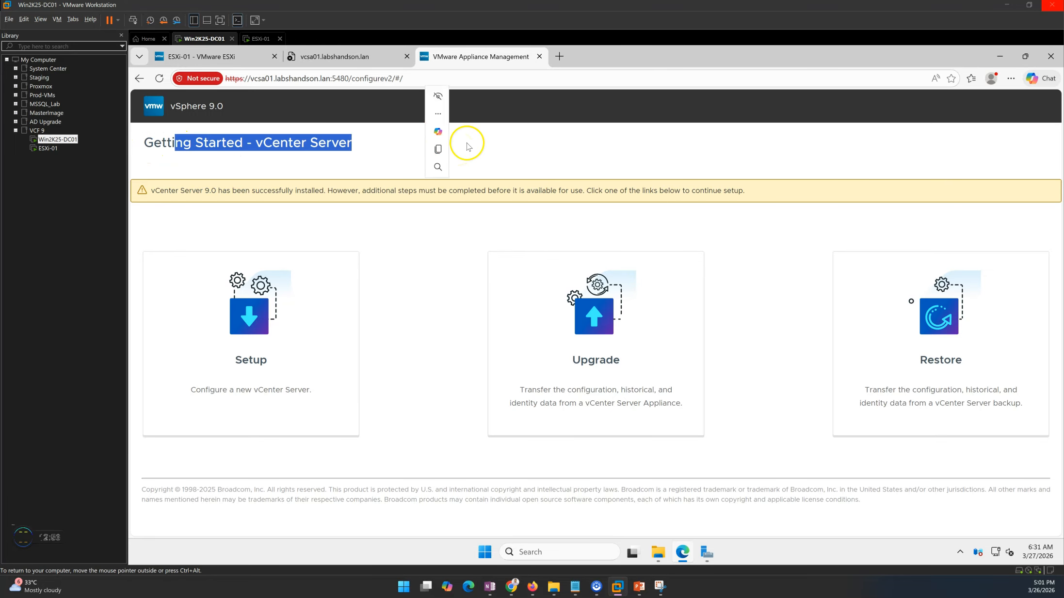
{"action": "left_click", "coordinate": [426, 343]}
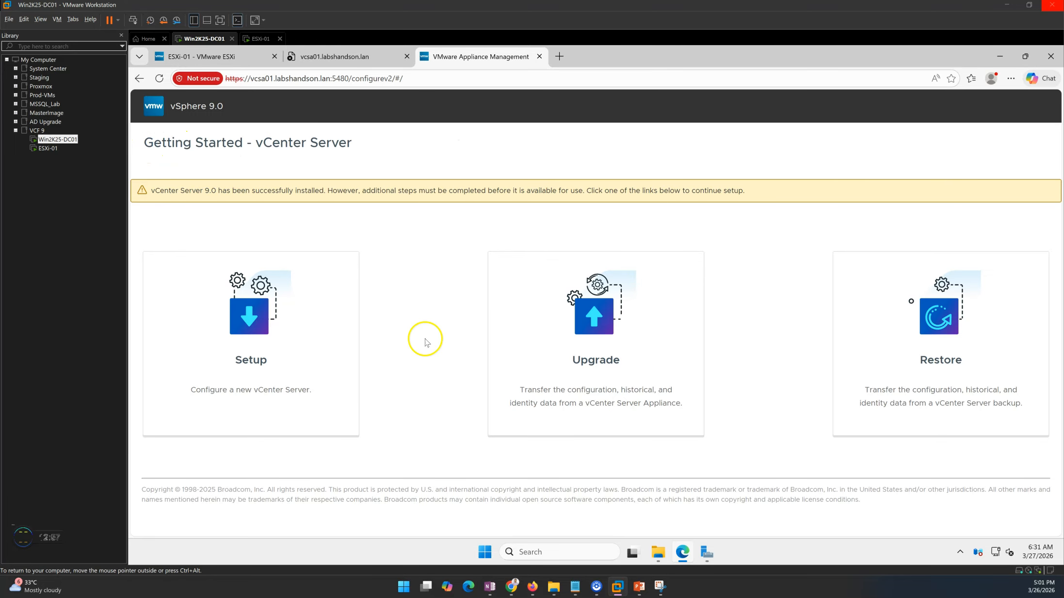
{"action": "left_click", "coordinate": [939, 324]}
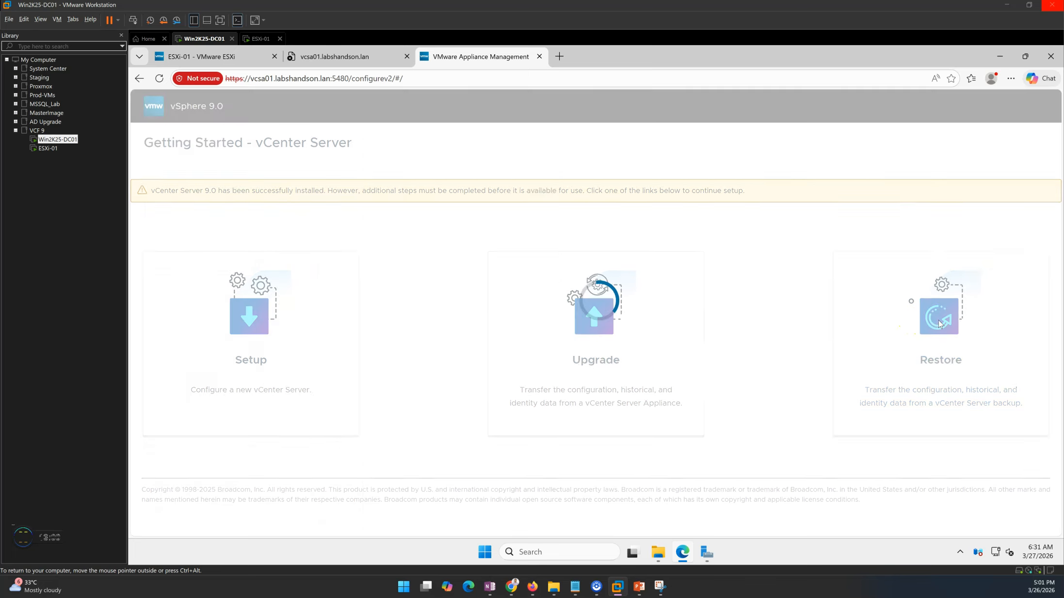
{"action": "left_click", "coordinate": [659, 553]}
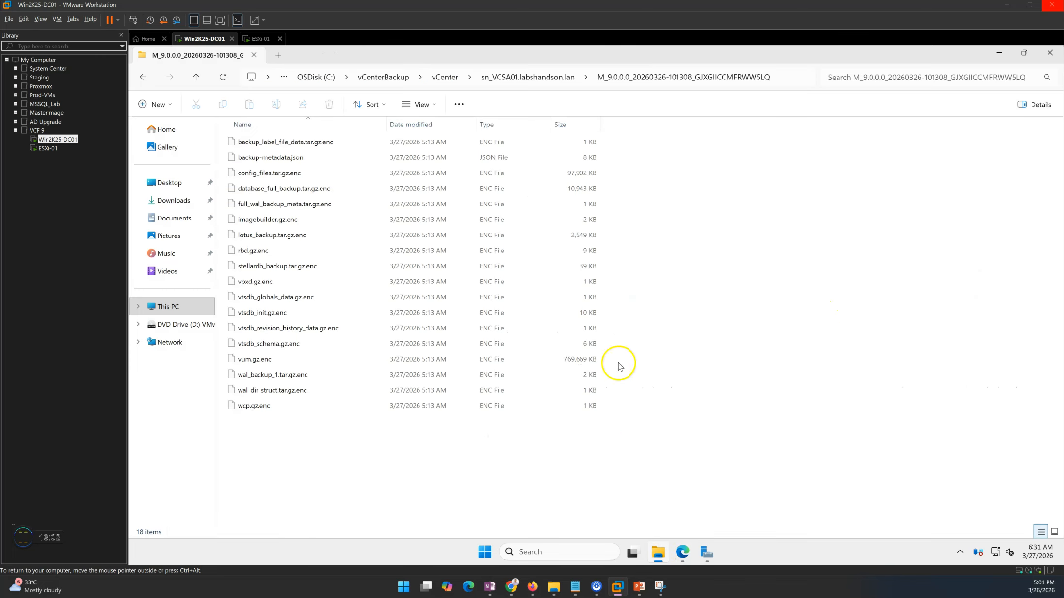
{"action": "left_click", "coordinate": [572, 80]}
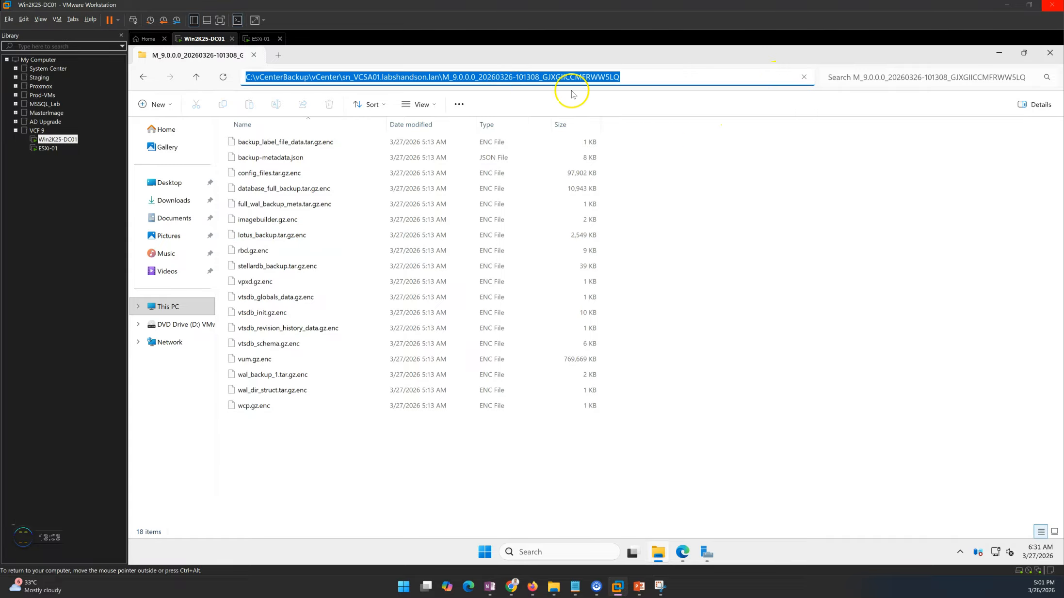
{"action": "left_click", "coordinate": [708, 266]}
{"action": "left_click", "coordinate": [510, 80]}
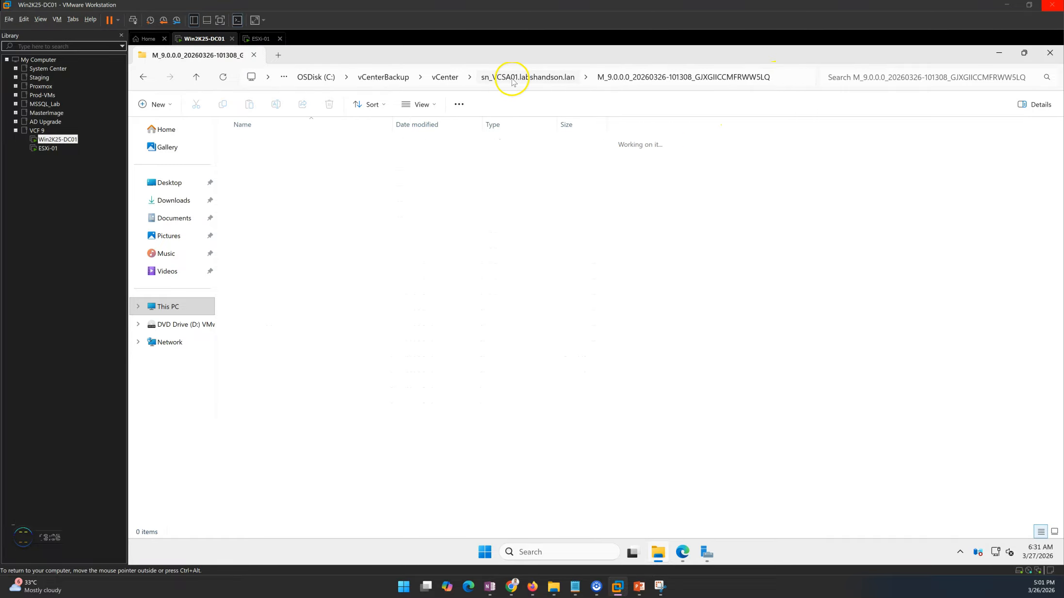
{"action": "left_click", "coordinate": [308, 181]}
{"action": "left_click", "coordinate": [319, 163]}
{"action": "double_click", "coordinate": [343, 161]}
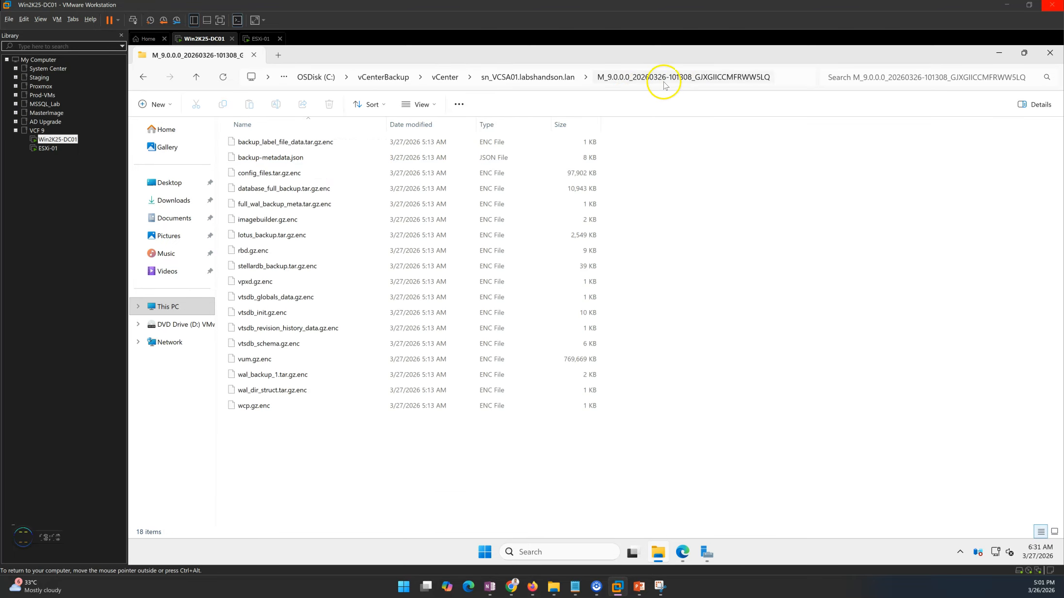
{"action": "left_click", "coordinate": [786, 80]}
{"action": "key", "text": "ctrl+c"}
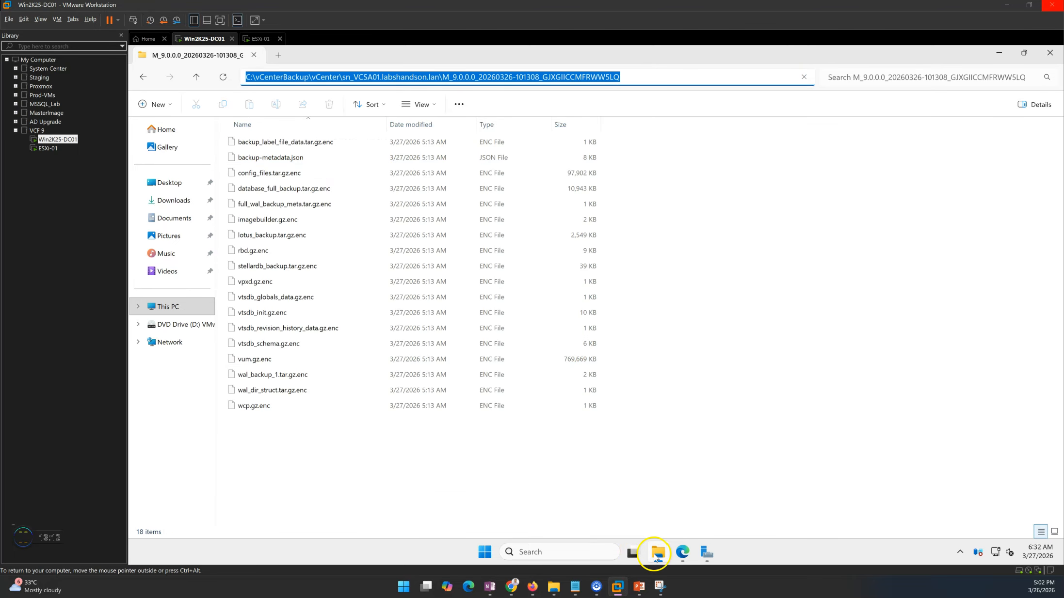
Advance the restore wizard to Backup details and paste the copied path into Location.
{"action": "left_click", "coordinate": [683, 552]}
{"action": "left_click", "coordinate": [1019, 508]}
{"action": "left_click", "coordinate": [657, 214]}
{"action": "key", "text": "ctrl+v"}
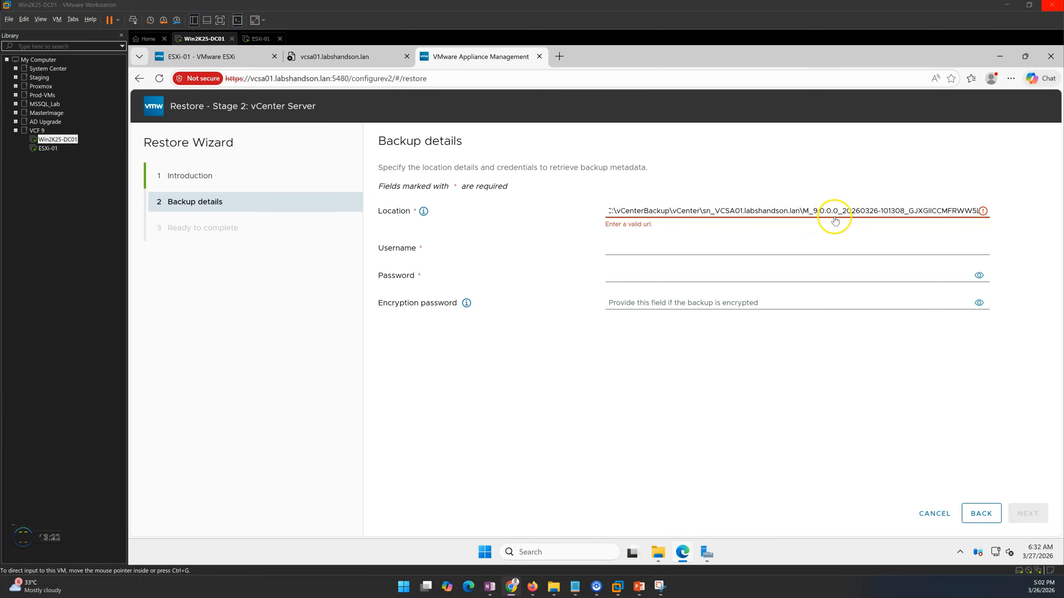
{"action": "left_click", "coordinate": [797, 209]}
{"action": "left_click_drag", "start_coordinate": [803, 210], "coordinate": [610, 211]}
{"action": "left_click", "coordinate": [609, 212]}
{"action": "type", "text": "smb://192.168.0.11/vCenterBackup/"}
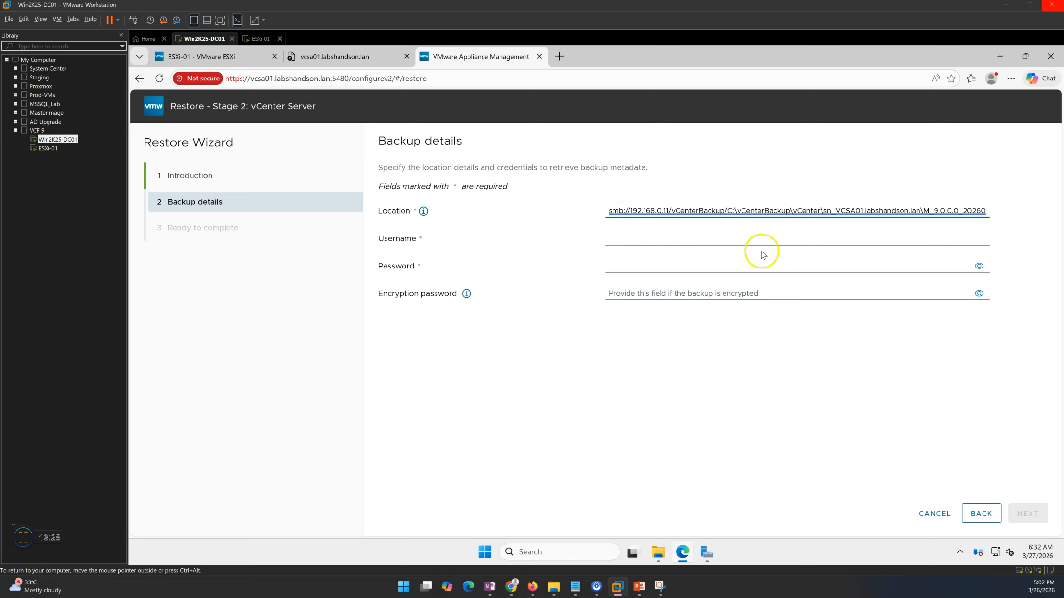
{"action": "key", "text": "Delete"}
{"action": "key", "text": "Delete"}
{"action": "key", "text": "Delete"}
{"action": "key", "text": "Delete"}
{"action": "key", "text": "Delete"}
{"action": "key", "text": "Delete"}
{"action": "key", "text": "Delete"}
{"action": "key", "text": "Delete"}
{"action": "key", "text": "Delete"}
{"action": "key", "text": "Delete"}
{"action": "key", "text": "Delete"}
{"action": "key", "text": "Delete"}
{"action": "key", "text": "Delete"}
{"action": "key", "text": "Delete"}
{"action": "key", "text": "Delete"}
{"action": "key", "text": "Delete"}
{"action": "key", "text": "Delete"}
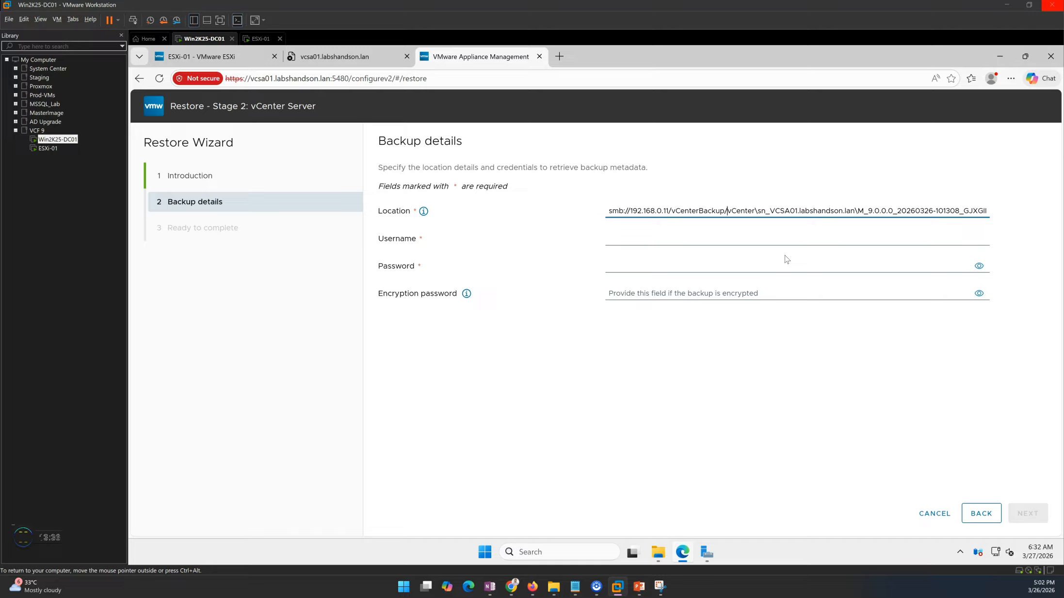
{"action": "key", "text": "Delete"}
{"action": "type", "text": "/"}
{"action": "key", "text": "BackSpace"}
{"action": "type", "text": "/"}
{"action": "key", "text": "End"}
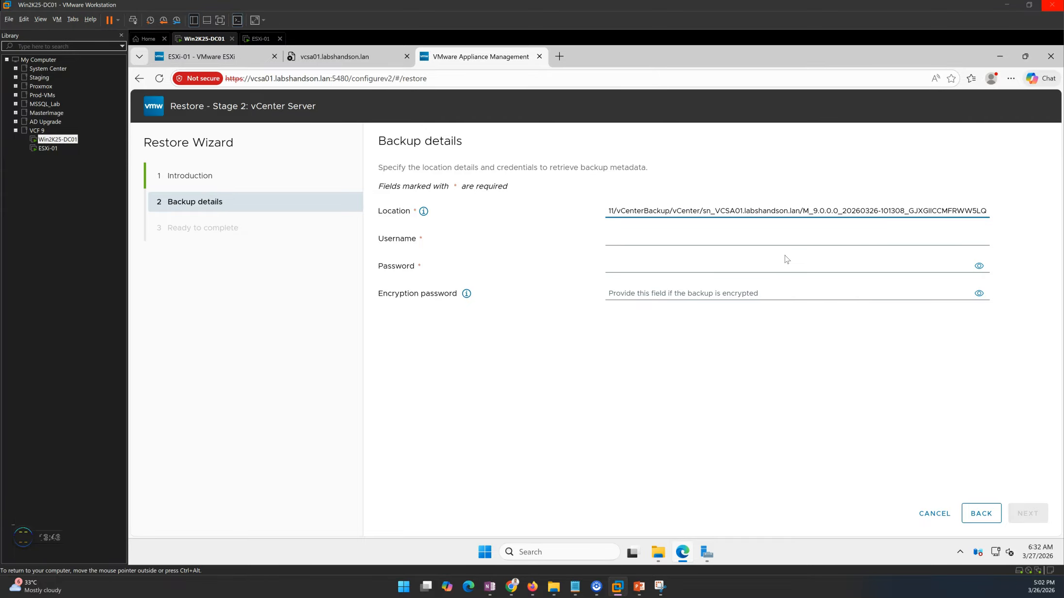
Fill in the backup account username, password and encryption password, then submit the backup details.
{"action": "left_click", "coordinate": [678, 241]}
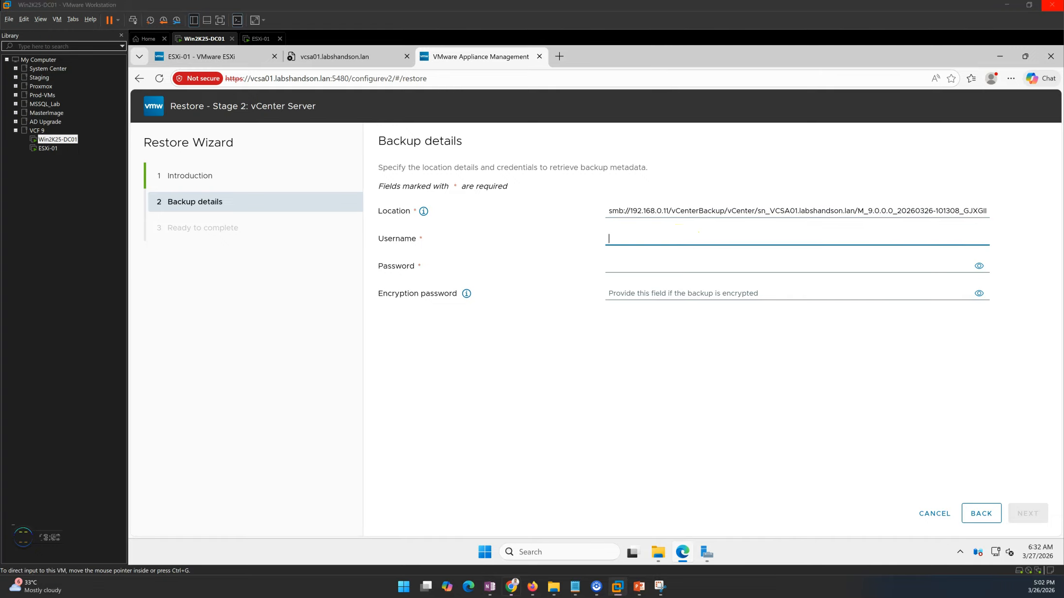
{"action": "left_click", "coordinate": [617, 233]}
{"action": "key", "text": "ctrl+v"}
{"action": "left_click", "coordinate": [622, 266]}
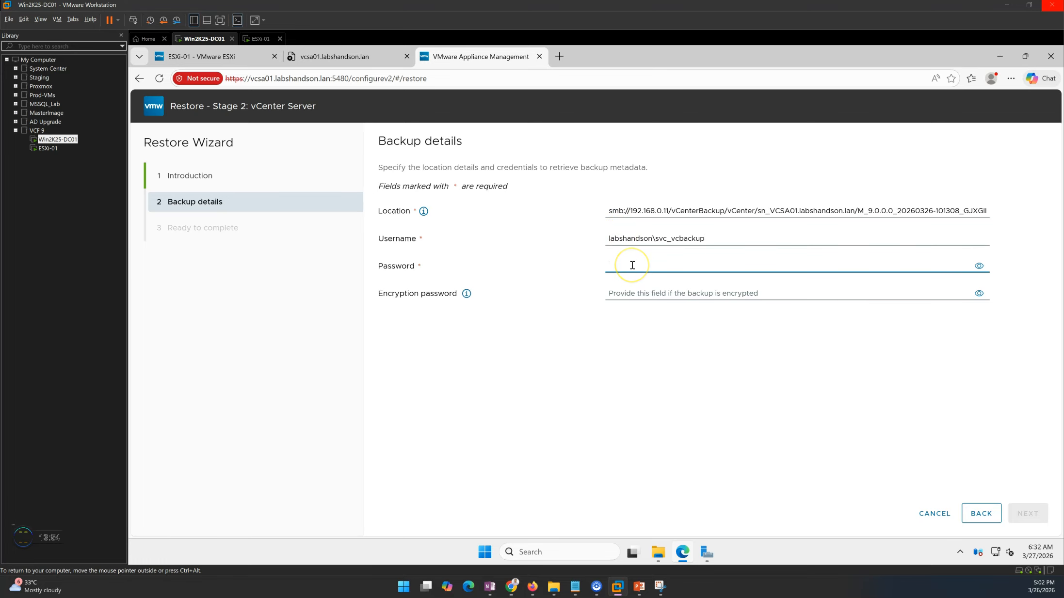
{"action": "type", "text": "••"}
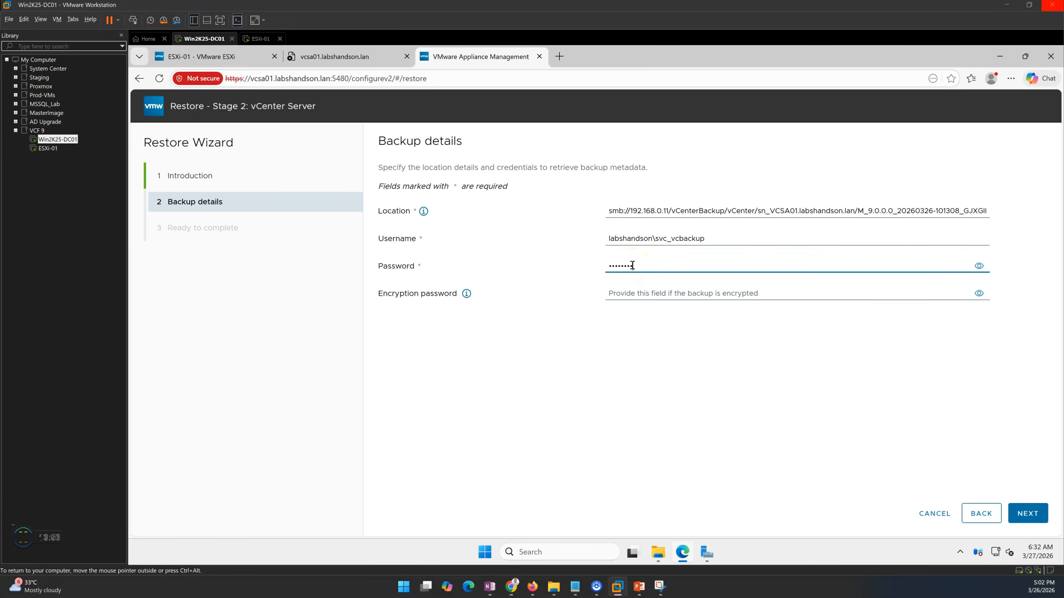
{"action": "left_click", "coordinate": [631, 296]}
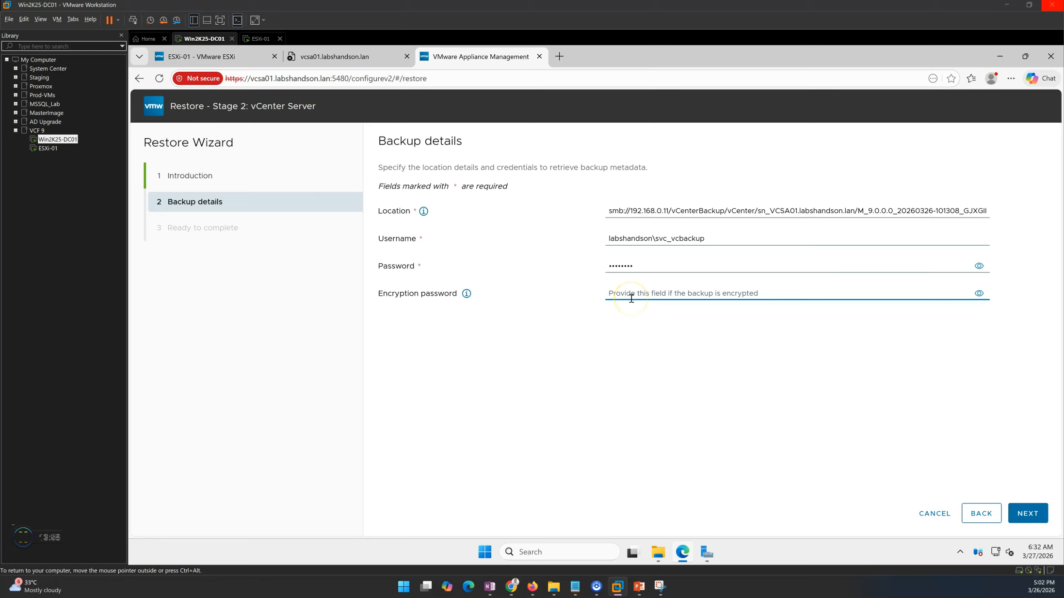
{"action": "type", "text": "•"}
{"action": "left_click", "coordinate": [1027, 513]}
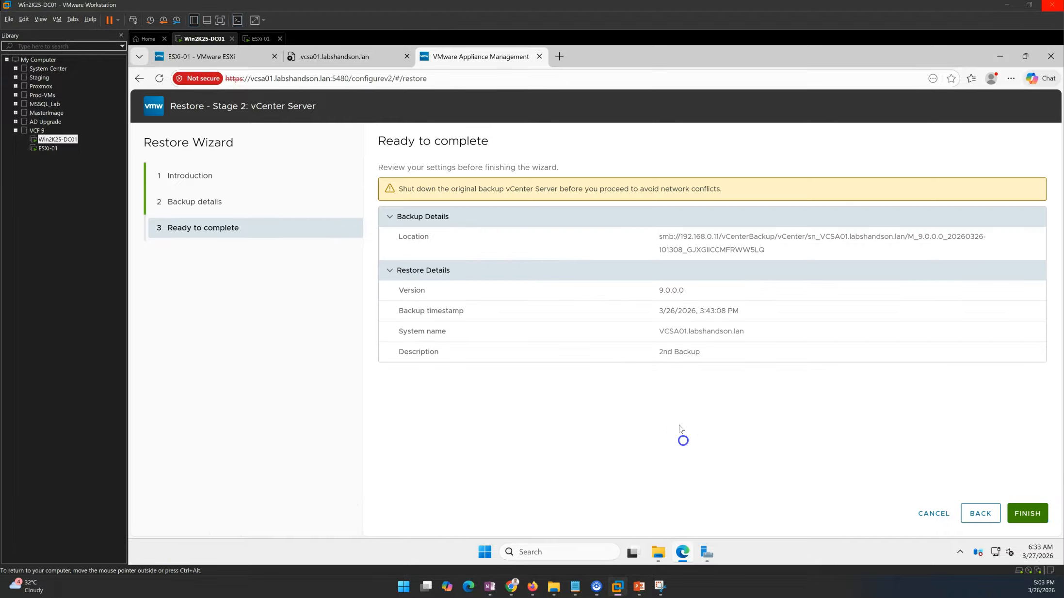
Check the summary's backup timestamp and location path against the backup folders in File Explorer.
{"action": "left_click_drag", "start_coordinate": [650, 310], "coordinate": [778, 311]}
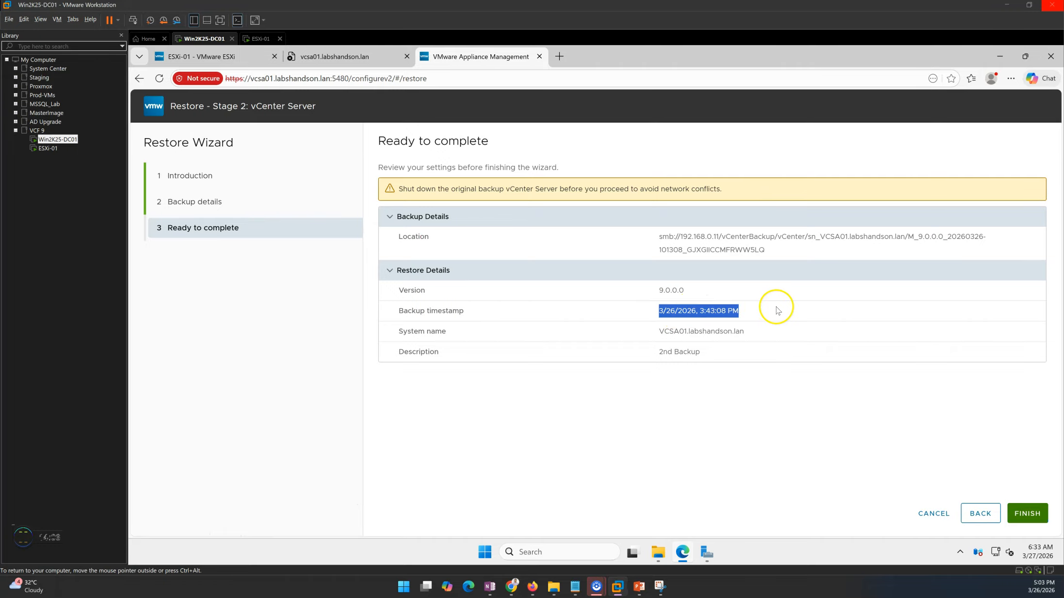
{"action": "left_click", "coordinate": [760, 437]}
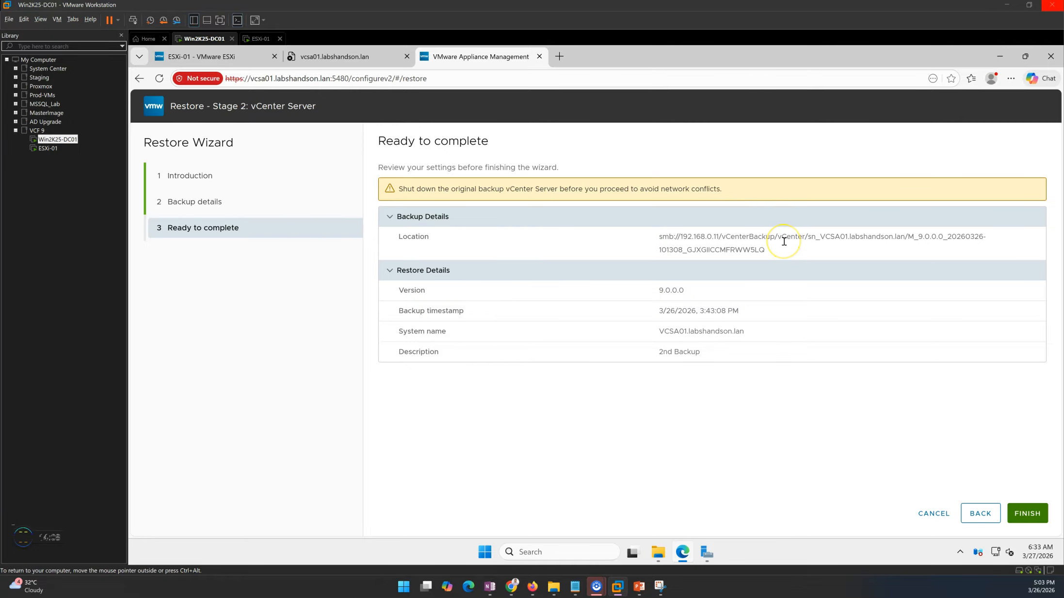
{"action": "left_click", "coordinate": [663, 562]}
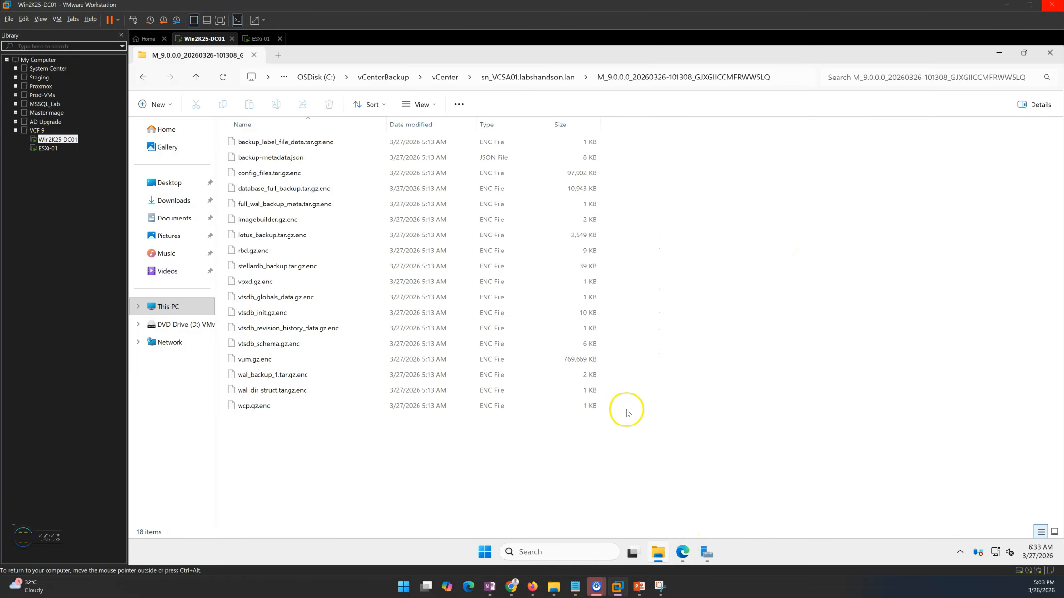
{"action": "left_click", "coordinate": [386, 78]}
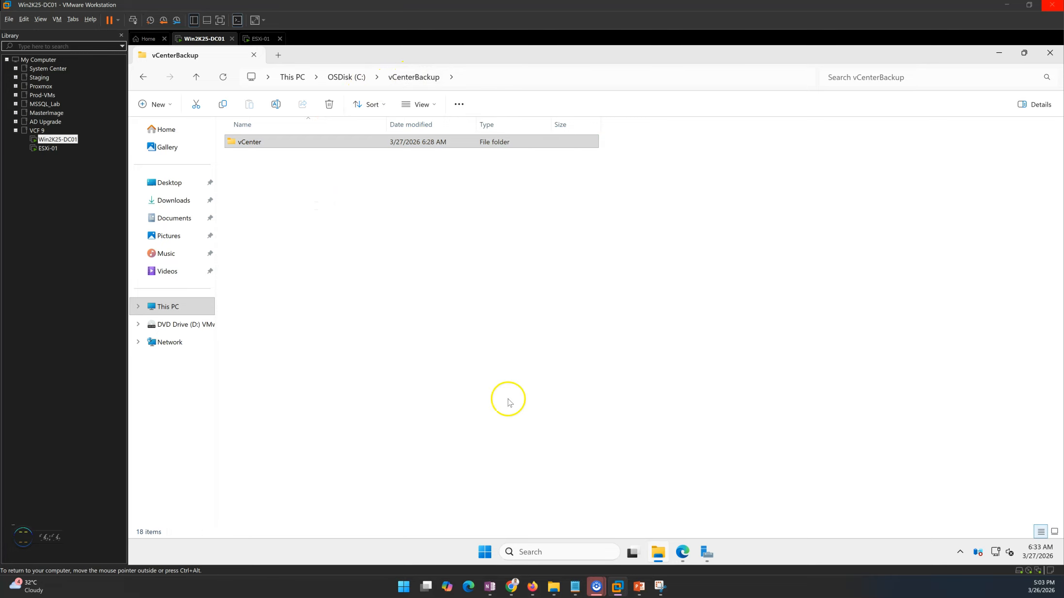
{"action": "left_click", "coordinate": [679, 551]}
{"action": "left_click_drag", "start_coordinate": [771, 251], "coordinate": [903, 237]}
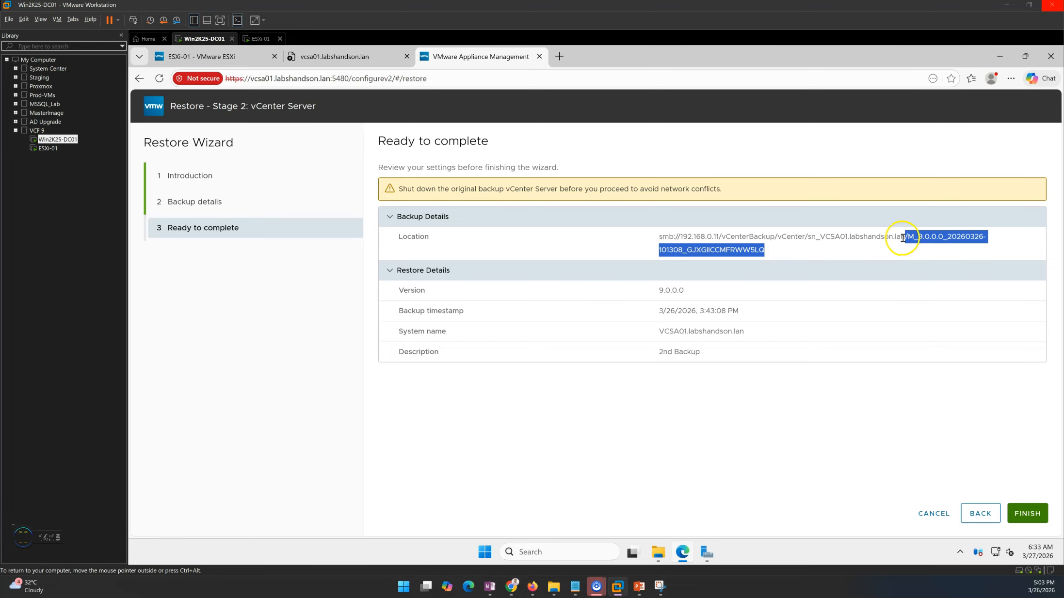
{"action": "left_click", "coordinate": [677, 465]}
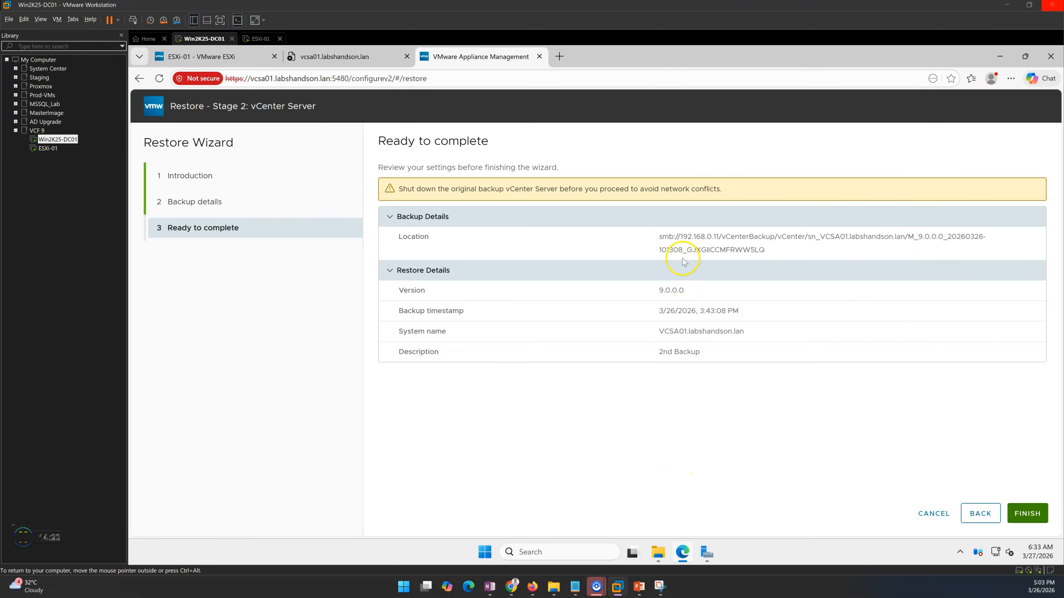
{"action": "left_click_drag", "start_coordinate": [680, 239], "coordinate": [791, 251]}
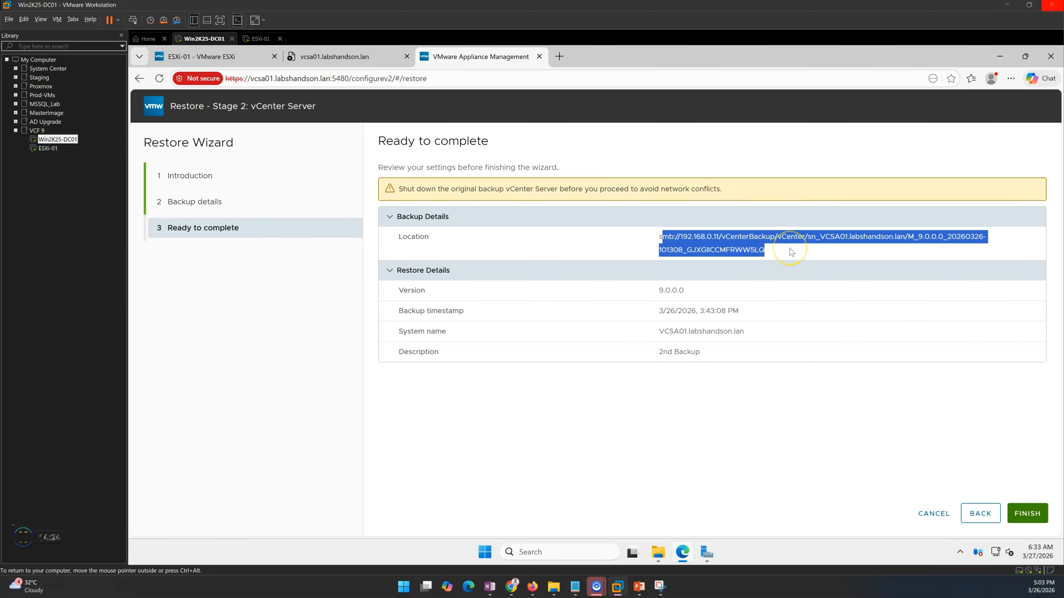
{"action": "left_click", "coordinate": [723, 417]}
Verify version 9.0.0.0, VCSA01.labshandson.lan and the 2nd Backup description, then Finish the wizard.
{"action": "left_click_drag", "start_coordinate": [646, 295], "coordinate": [717, 294]}
{"action": "left_click", "coordinate": [642, 375]}
{"action": "left_click_drag", "start_coordinate": [651, 315], "coordinate": [786, 309]}
{"action": "left_click", "coordinate": [706, 468]}
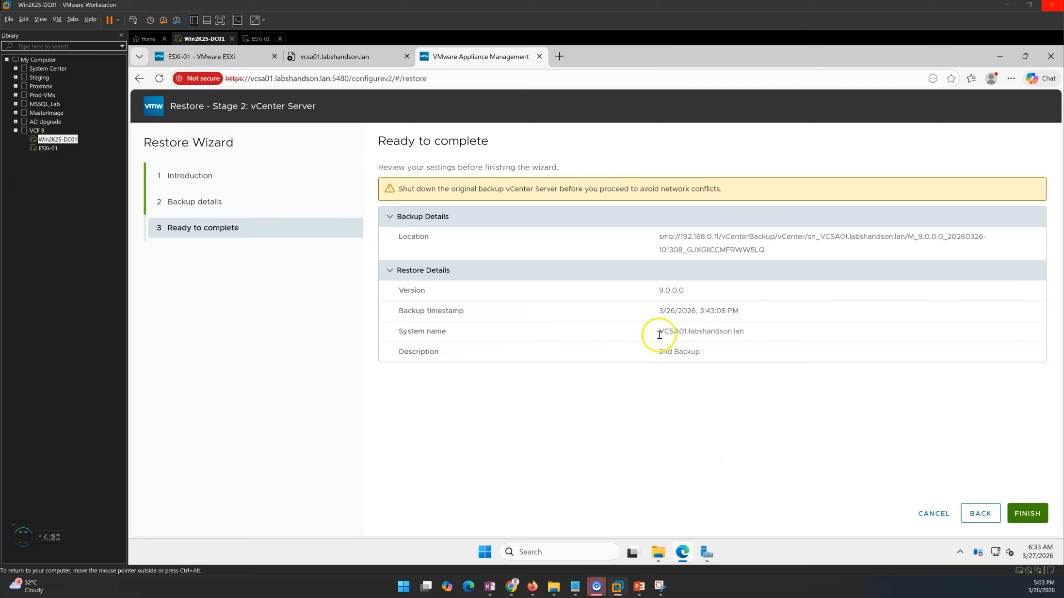
{"action": "left_click_drag", "start_coordinate": [659, 334], "coordinate": [791, 335]}
{"action": "left_click", "coordinate": [745, 404]}
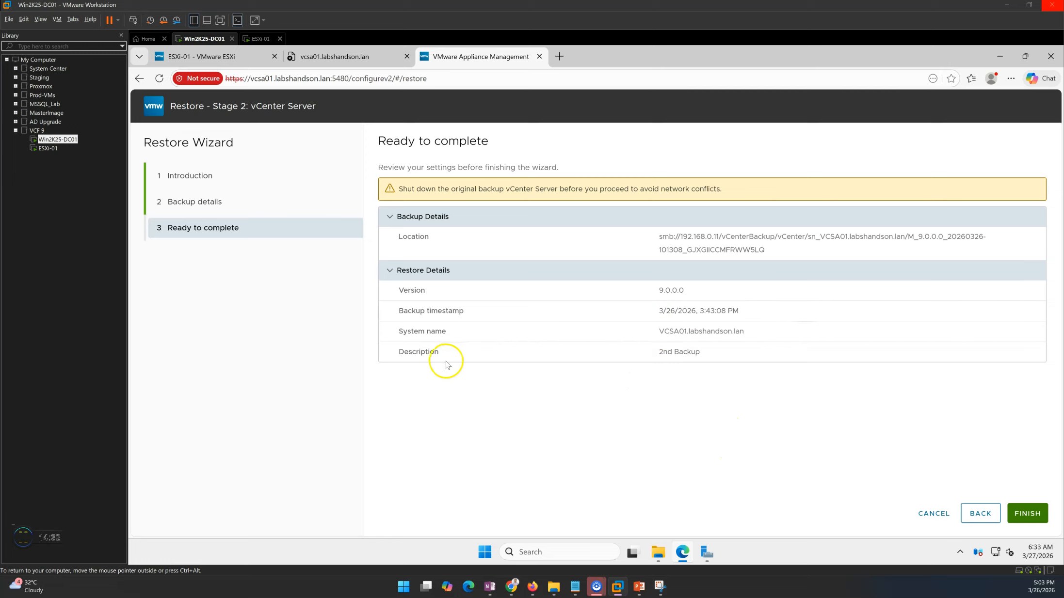
{"action": "left_click_drag", "start_coordinate": [659, 357], "coordinate": [724, 351]}
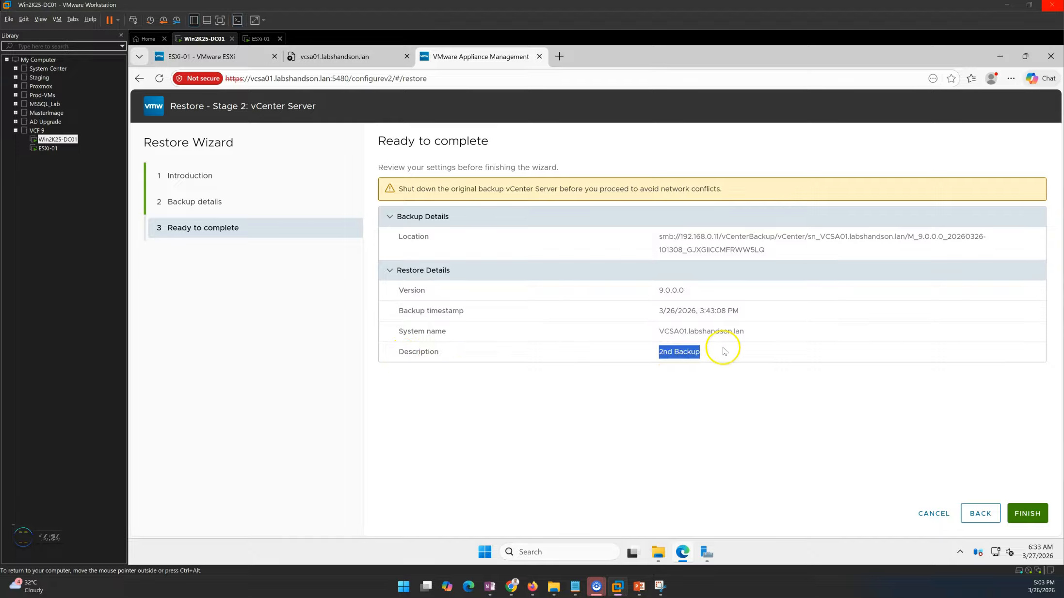
{"action": "left_click", "coordinate": [761, 419]}
{"action": "left_click", "coordinate": [1035, 518]}
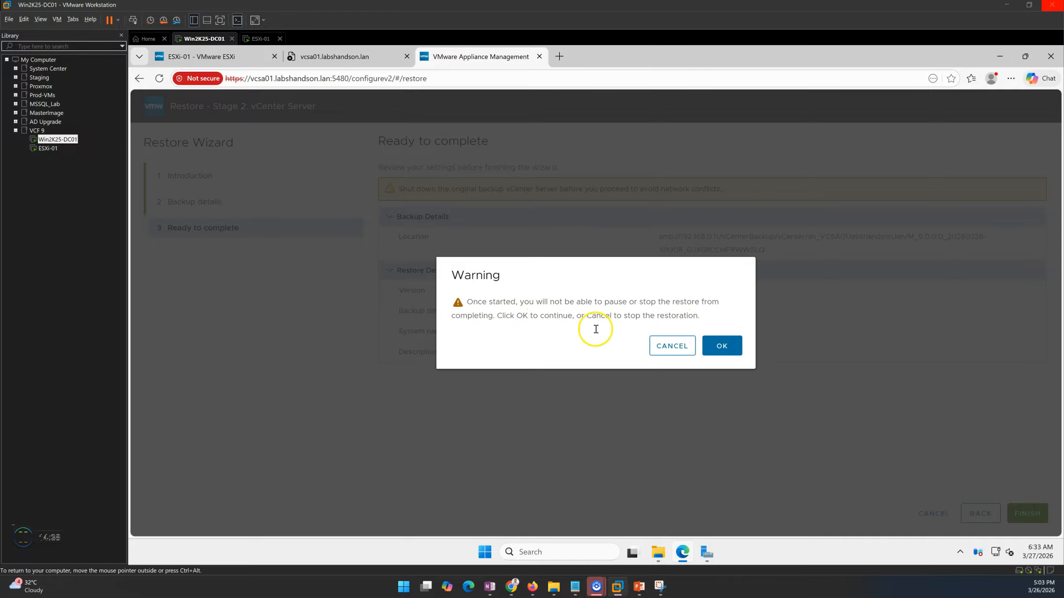
Confirm the irreversible restore, watch Stage 2 reach 32% data transfer, and close the unreachable vcsa01 tab.
{"action": "left_click", "coordinate": [723, 346]}
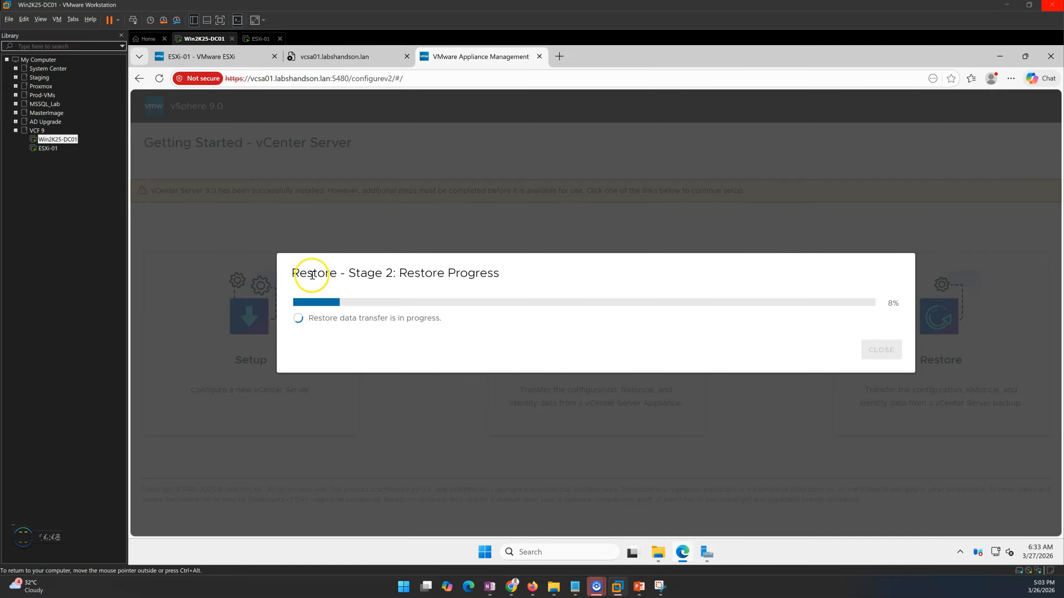
{"action": "left_click_drag", "start_coordinate": [349, 274], "coordinate": [561, 281]}
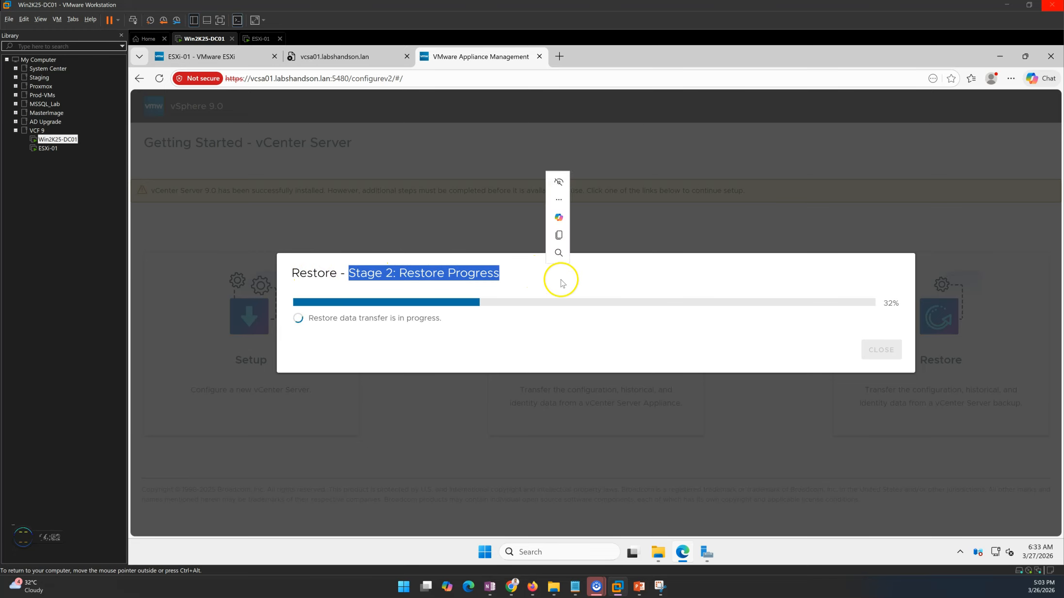
{"action": "left_click", "coordinate": [568, 283]}
{"action": "left_click_drag", "start_coordinate": [318, 318], "coordinate": [489, 325]}
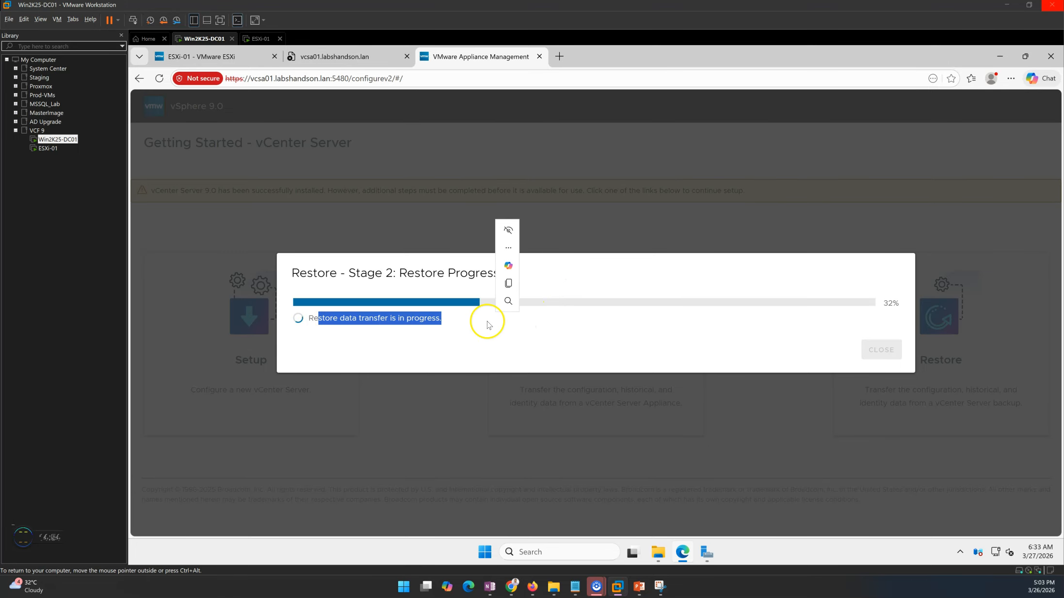
{"action": "left_click", "coordinate": [396, 60]}
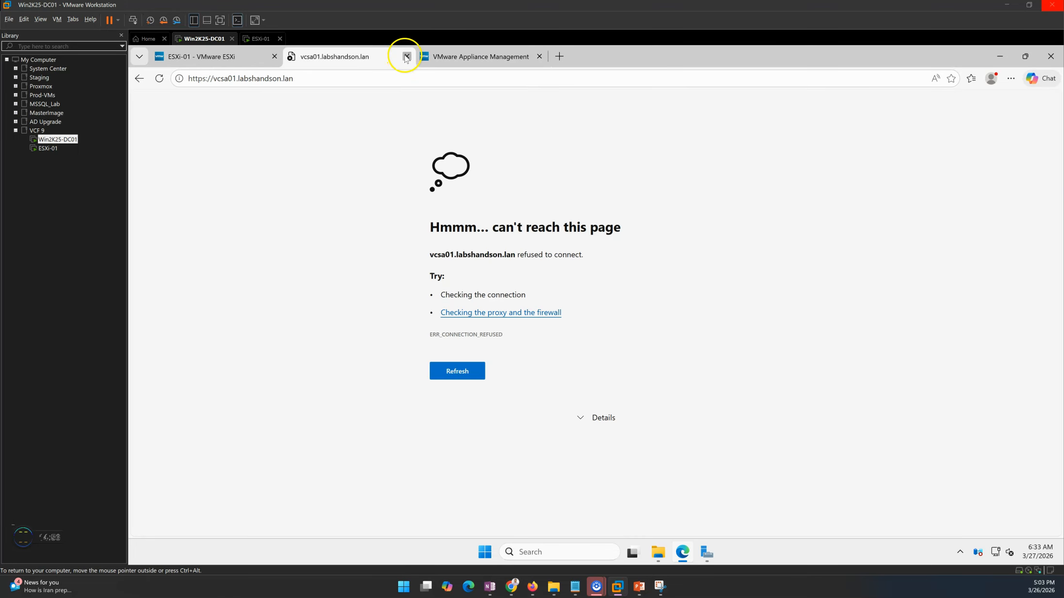
{"action": "left_click", "coordinate": [406, 57]}
Browse to C:\vCenterBackup\vCenter\sn_VCSA01.labshandson.lan and check the newer M_9.0.0.0 backup folder's 860 MB size in Properties.
{"action": "left_click", "coordinate": [659, 552]}
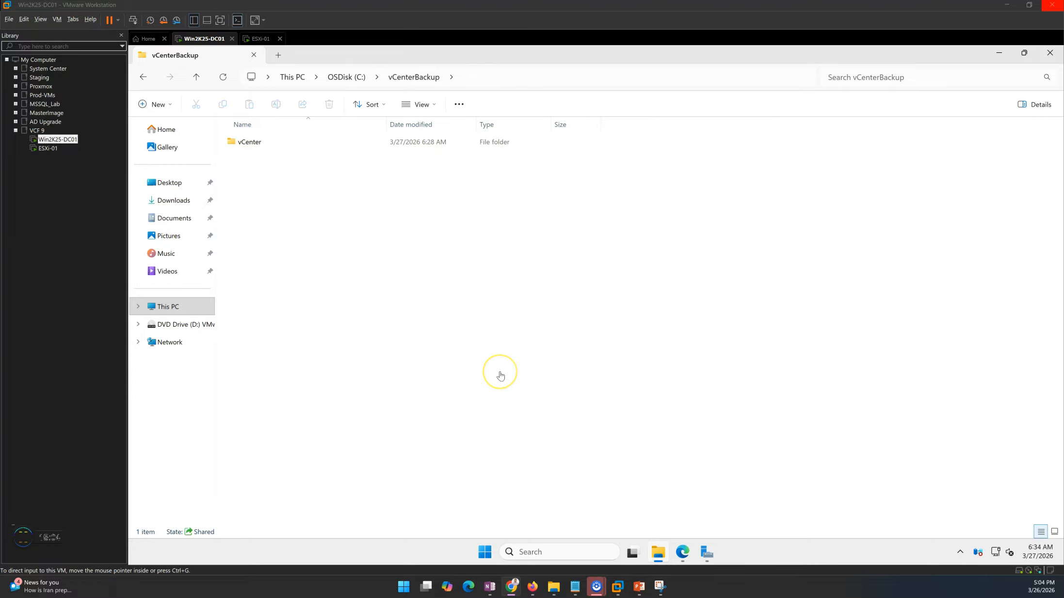
{"action": "left_click", "coordinate": [537, 350]}
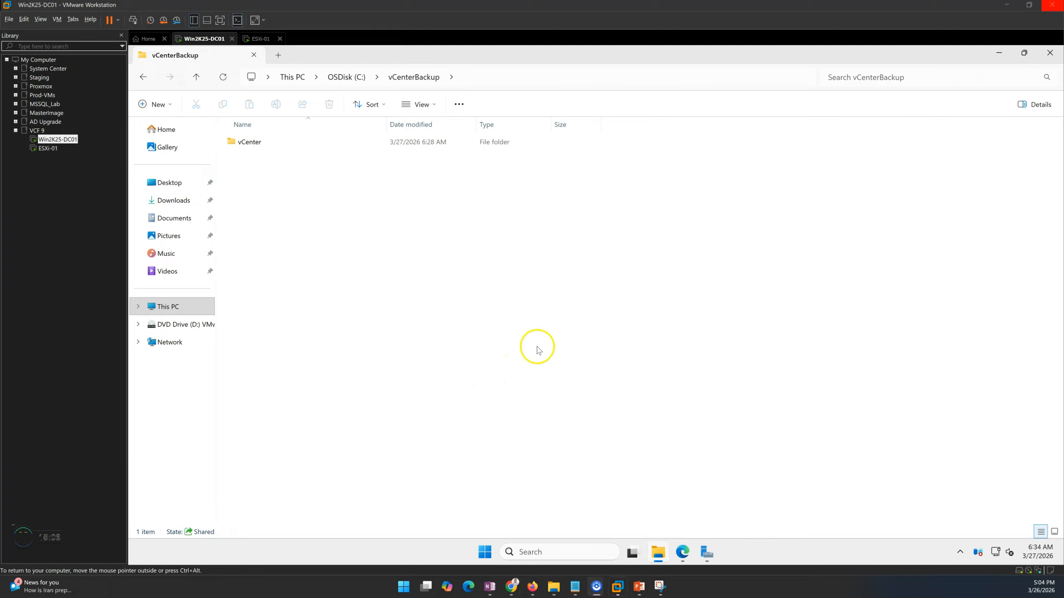
{"action": "left_click", "coordinate": [659, 551]}
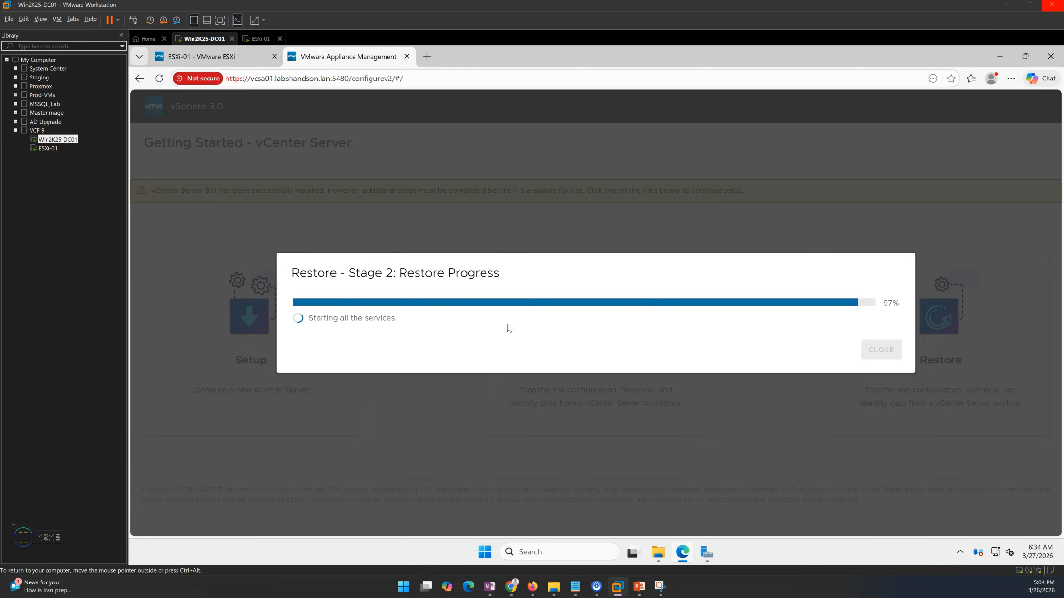
{"action": "left_click", "coordinate": [650, 550]}
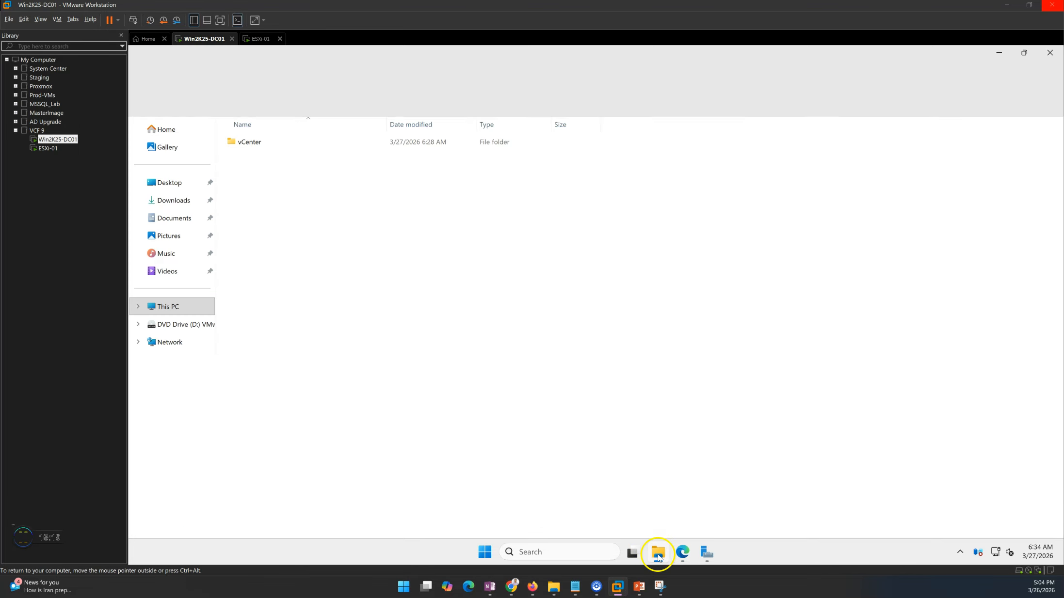
{"action": "double_click", "coordinate": [267, 142]}
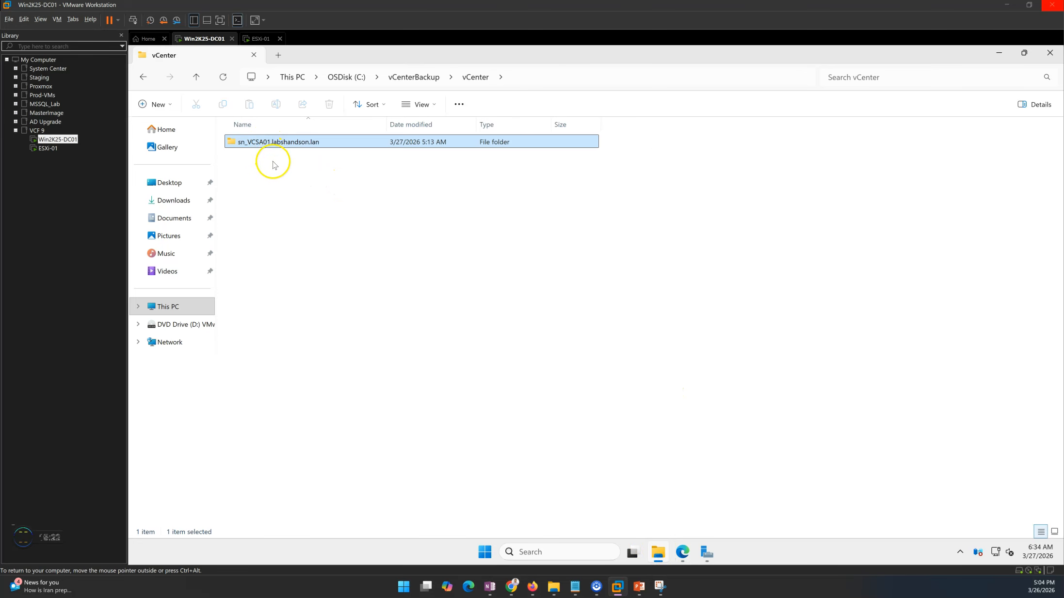
{"action": "double_click", "coordinate": [272, 142]}
{"action": "left_click", "coordinate": [291, 165]}
{"action": "right_click", "coordinate": [286, 156]}
{"action": "left_click", "coordinate": [323, 323]}
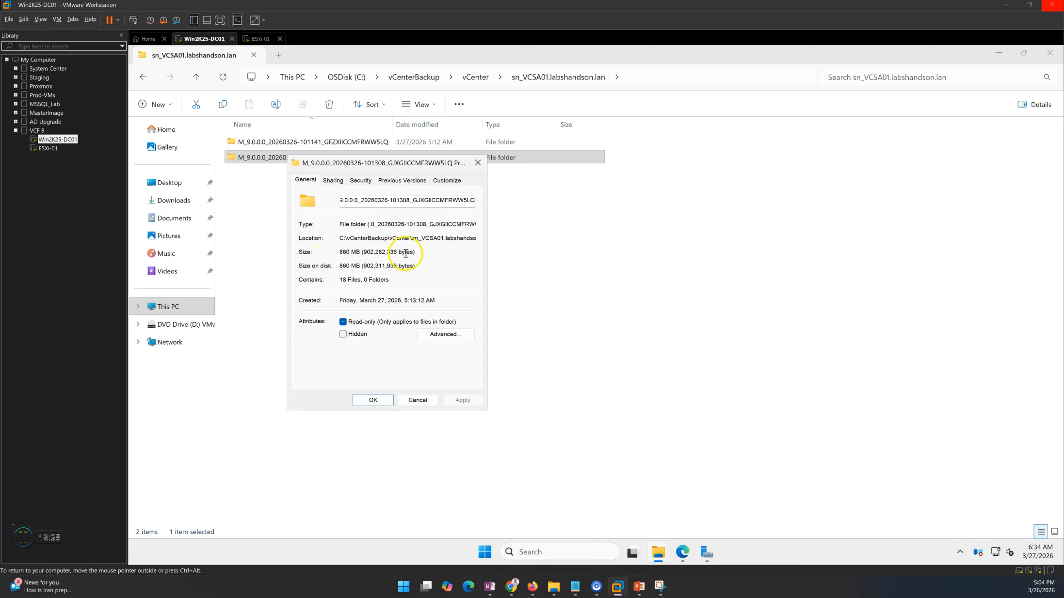
{"action": "left_click", "coordinate": [417, 400]}
Bring the restore progress into view, showing 97% while services are starting.
{"action": "left_click", "coordinate": [659, 548]}
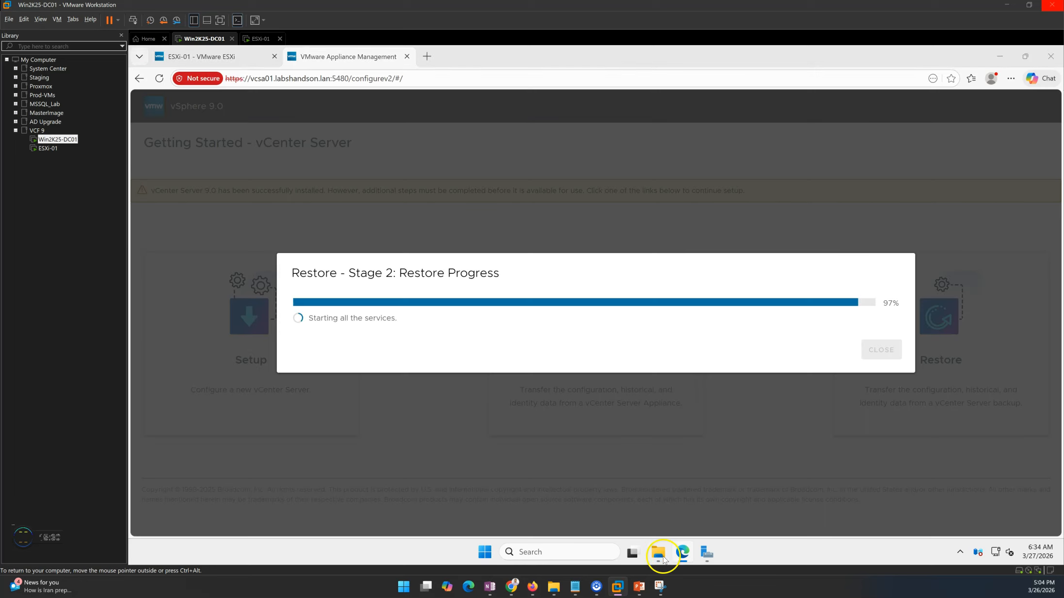
{"action": "triple_click", "coordinate": [330, 319]}
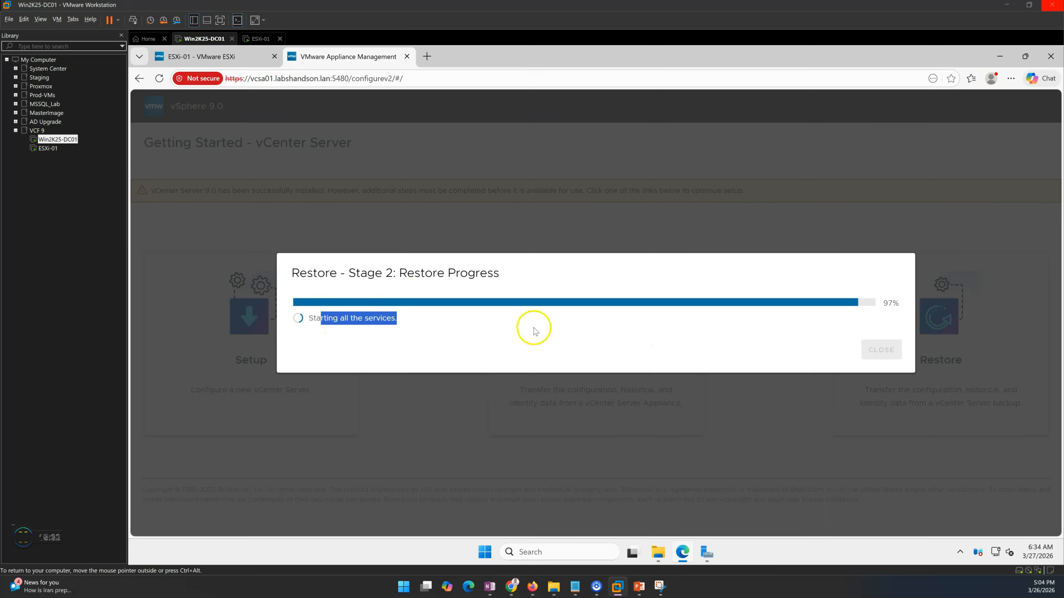
{"action": "left_click", "coordinate": [691, 350]}
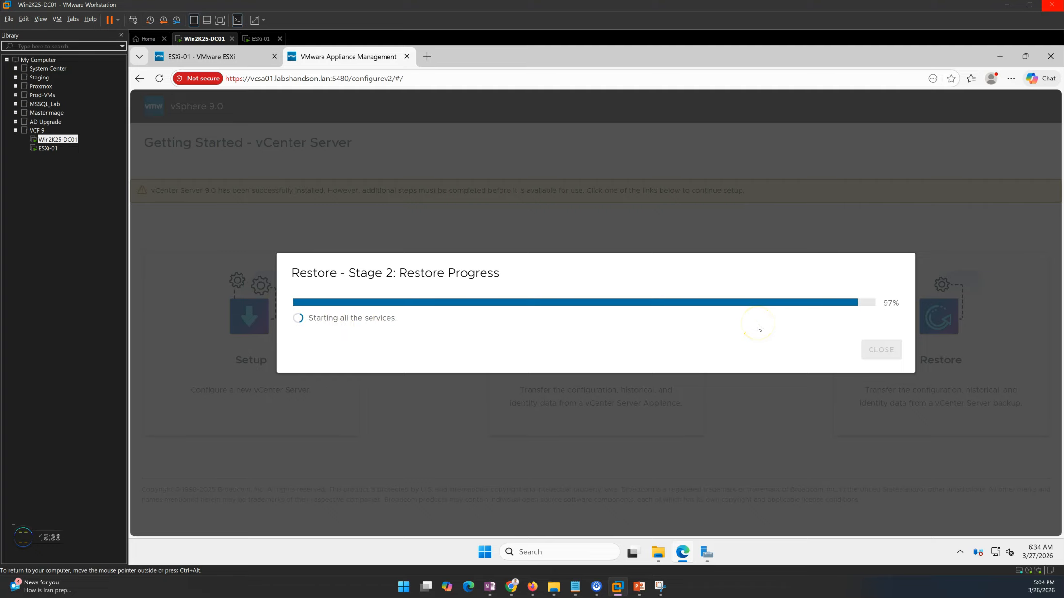
Load vcsa01.labshandson.lan in a new Edge tab, which reports no healthy upstream.
{"action": "left_click", "coordinate": [427, 56]}
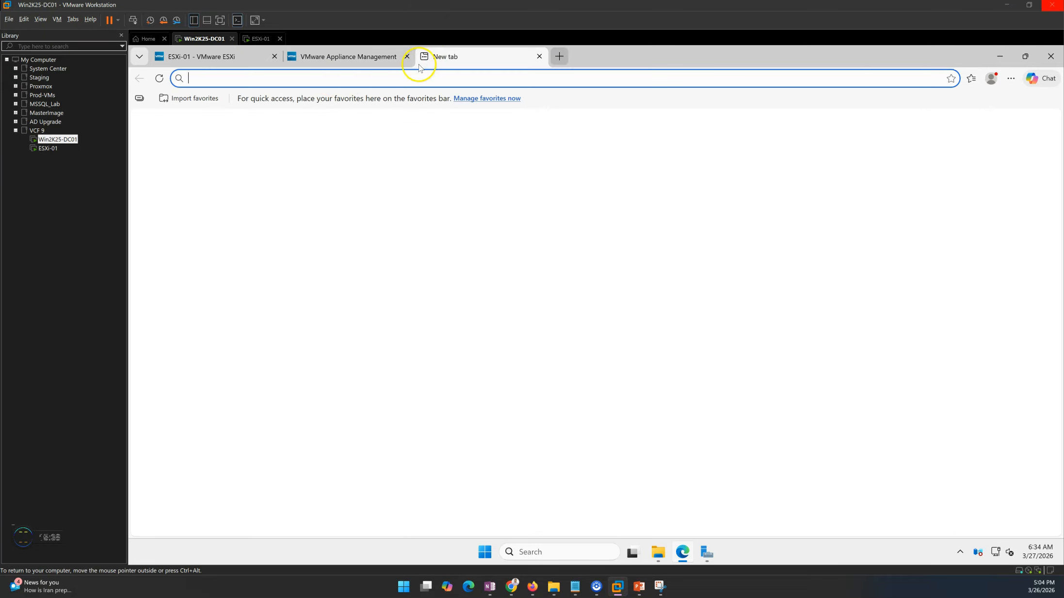
{"action": "type", "text": "vcsa01.labshandson.lan:5480"}
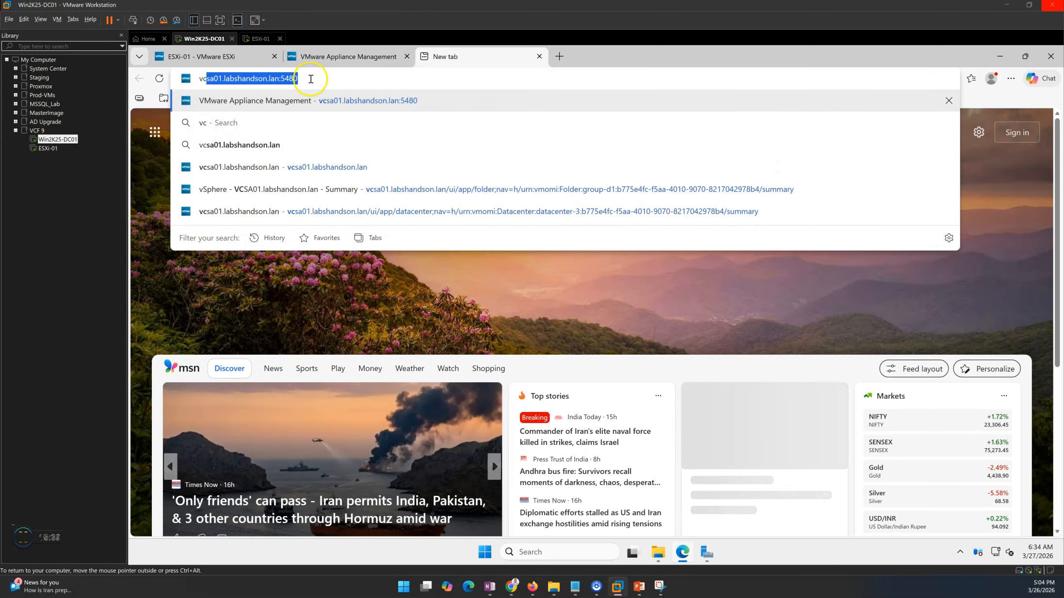
{"action": "left_click", "coordinate": [308, 168]}
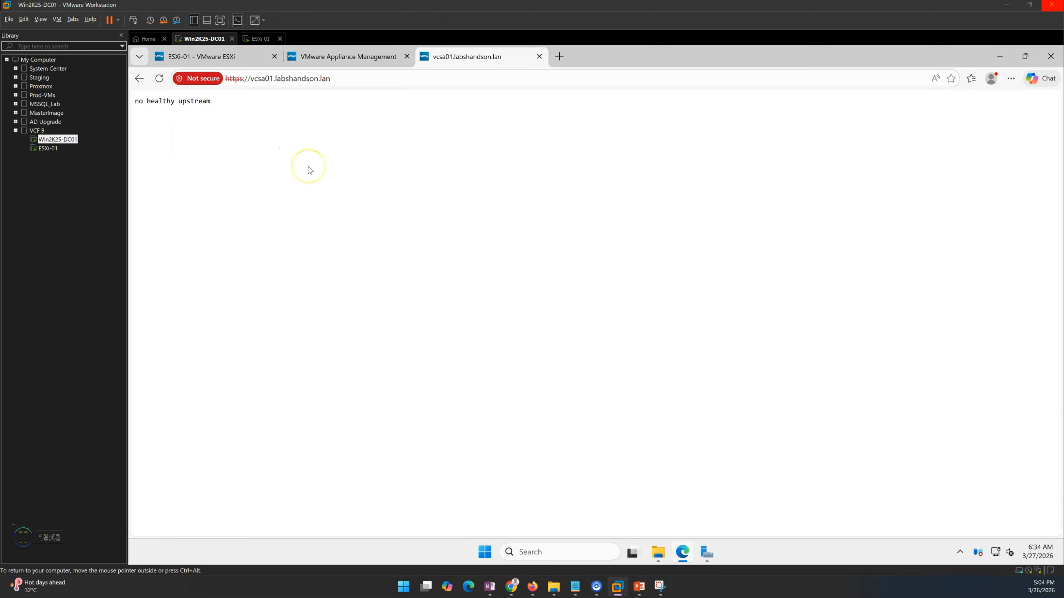
{"action": "left_click_drag", "start_coordinate": [213, 102], "coordinate": [131, 100]}
{"action": "left_click", "coordinate": [296, 158]}
Alternate between the restore progress and the vcsa01 page until Welcome to VMware vSphere loads.
{"action": "left_click", "coordinate": [310, 56]}
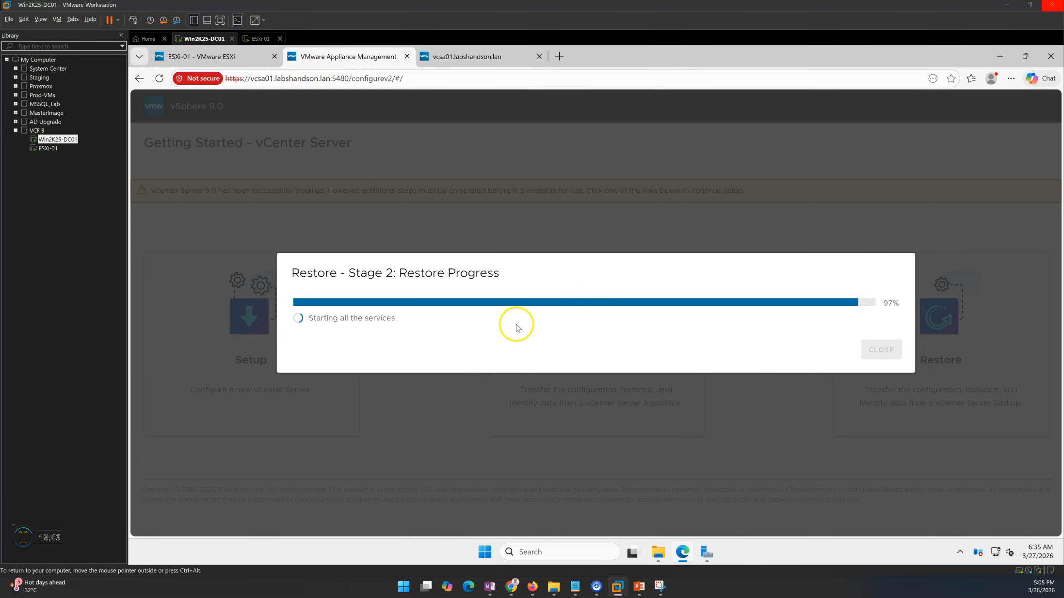
{"action": "left_click_drag", "start_coordinate": [399, 320], "coordinate": [309, 319]}
{"action": "left_click", "coordinate": [378, 346]}
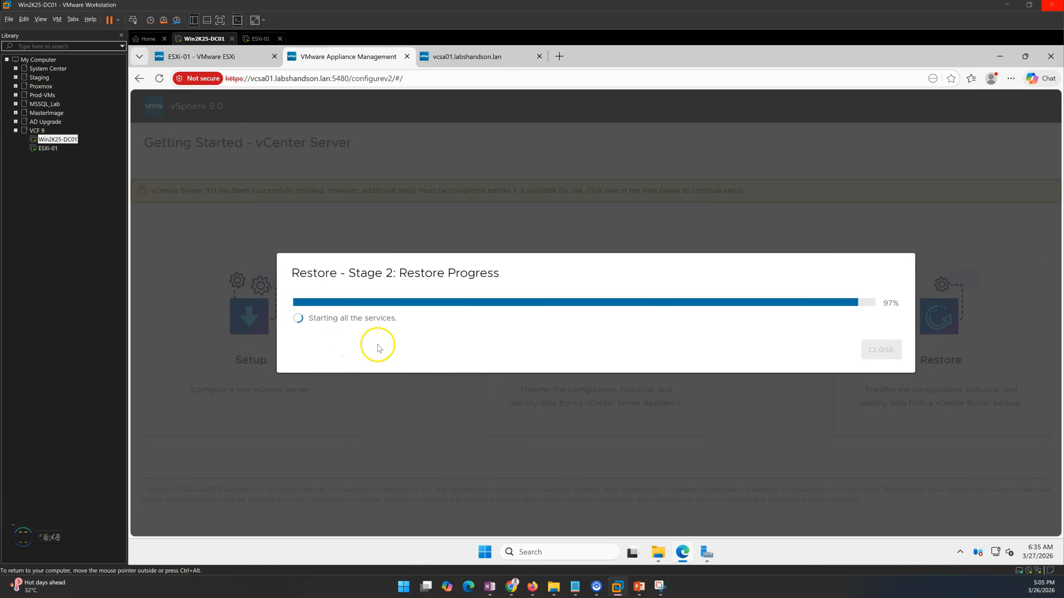
{"action": "left_click", "coordinate": [471, 56]}
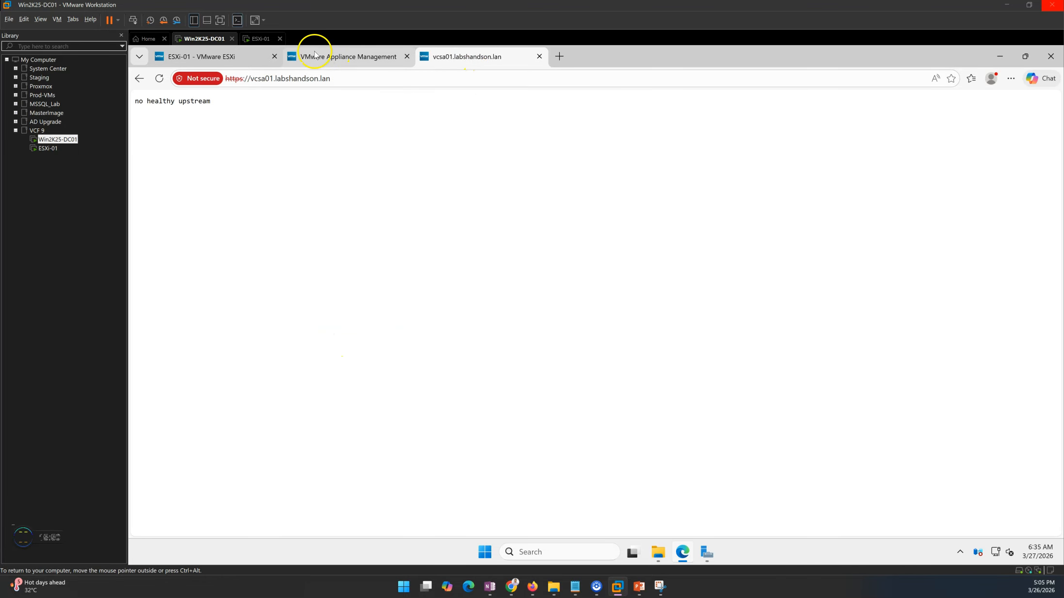
{"action": "left_click", "coordinate": [318, 55]}
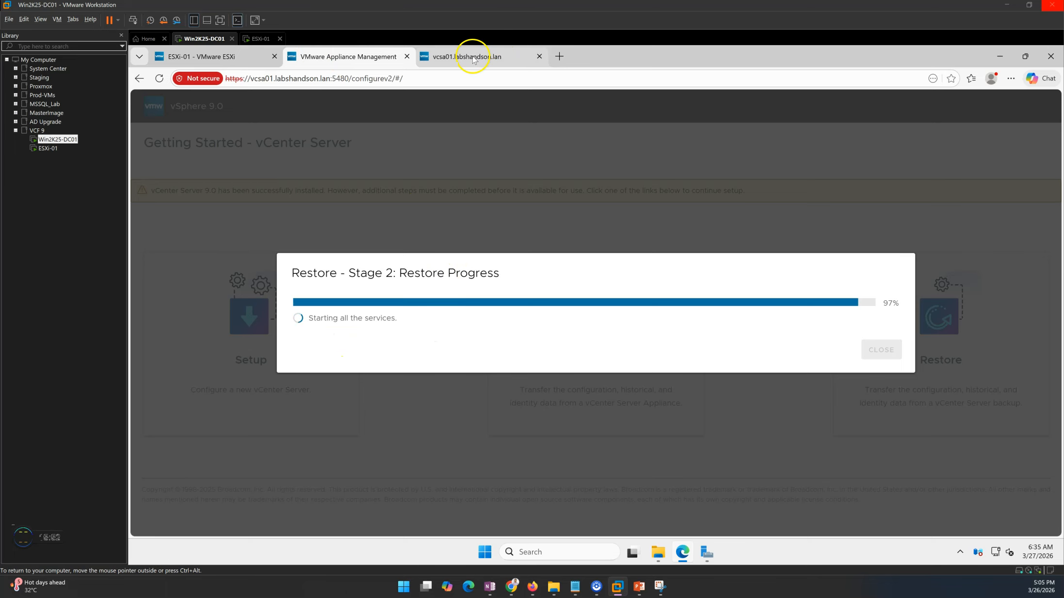
{"action": "left_click", "coordinate": [470, 57]}
{"action": "left_click", "coordinate": [369, 59]}
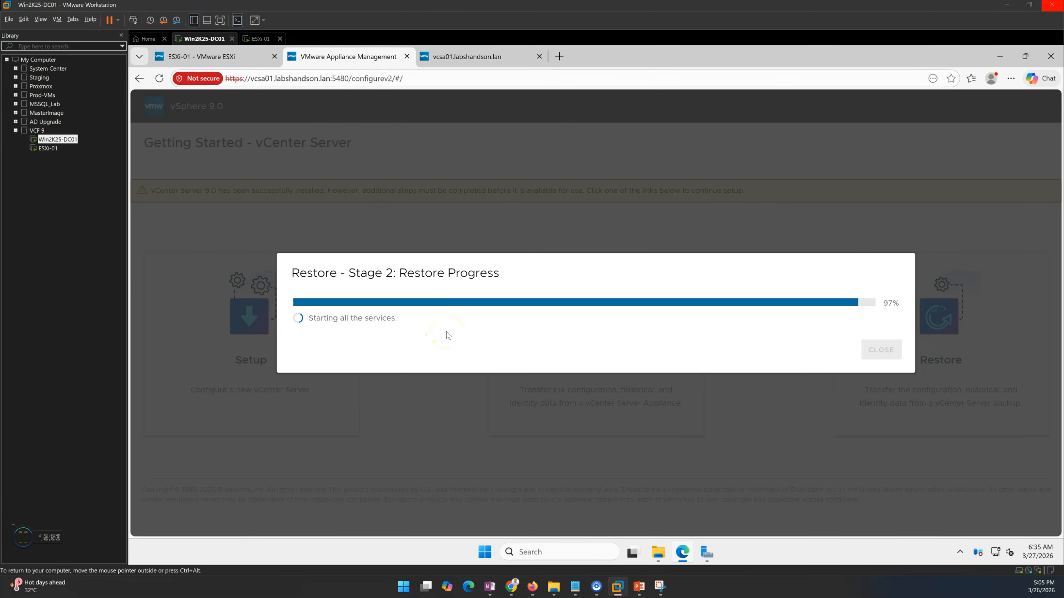
{"action": "key", "text": "ctrl+alt"}
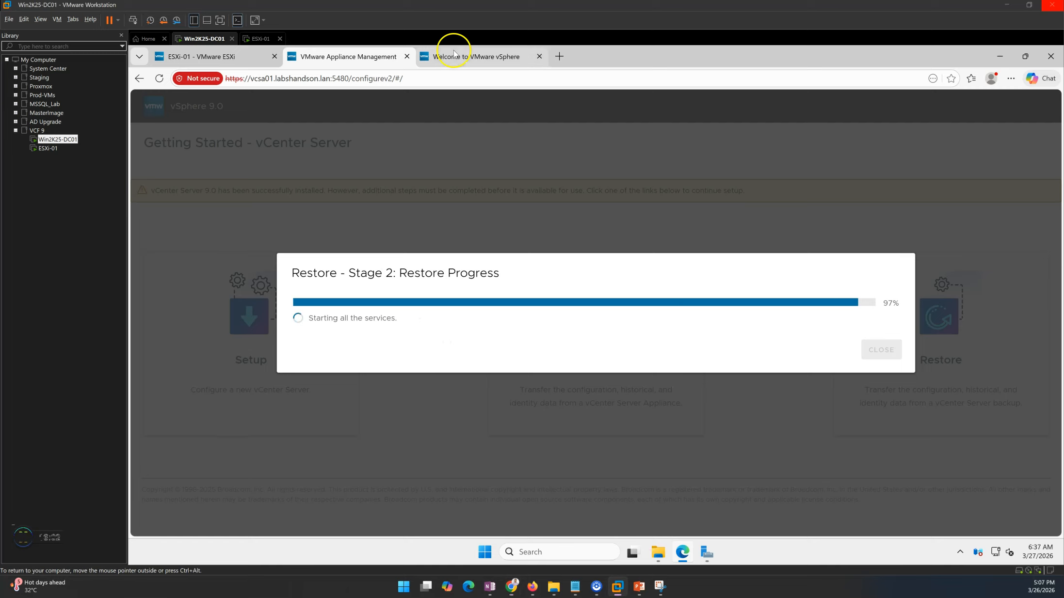
Launch the vSphere Client from the Welcome page, check the restore progress, then go back.
{"action": "left_click", "coordinate": [456, 58]}
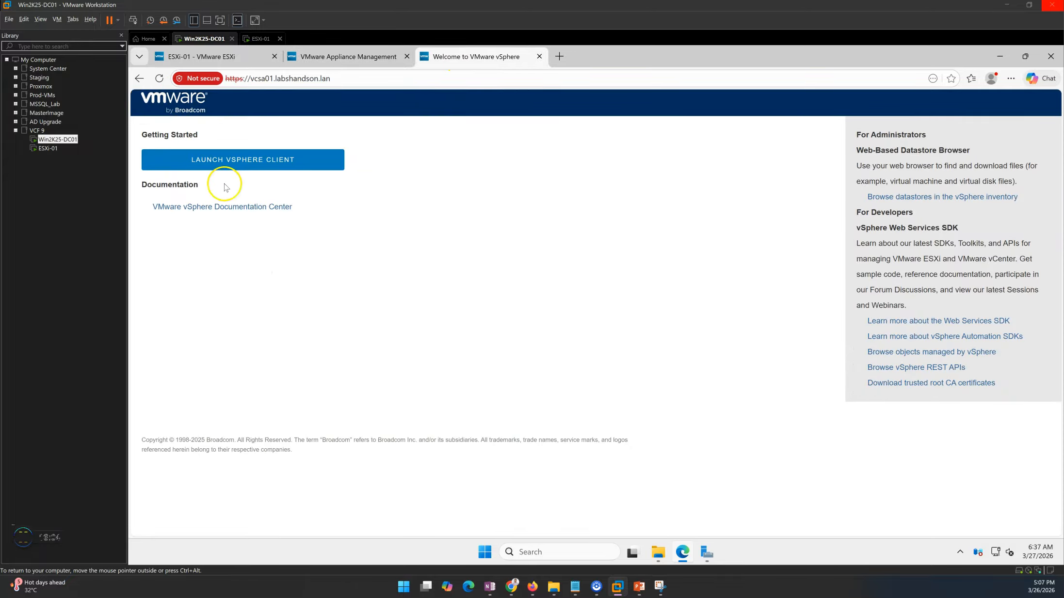
{"action": "left_click", "coordinate": [261, 164]}
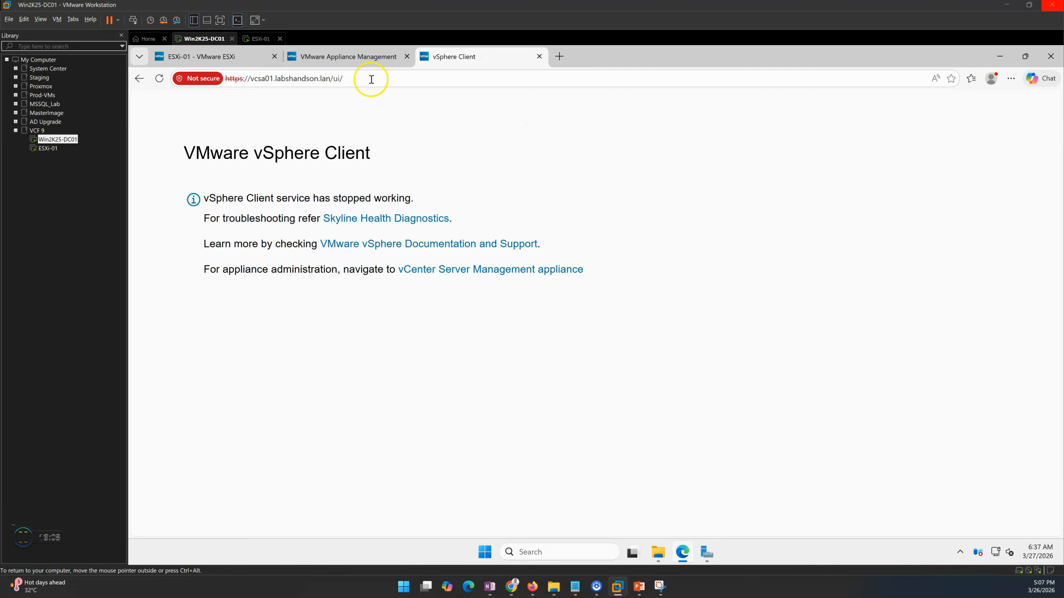
{"action": "left_click", "coordinate": [355, 60]}
{"action": "left_click", "coordinate": [437, 55]}
{"action": "left_click", "coordinate": [352, 54]}
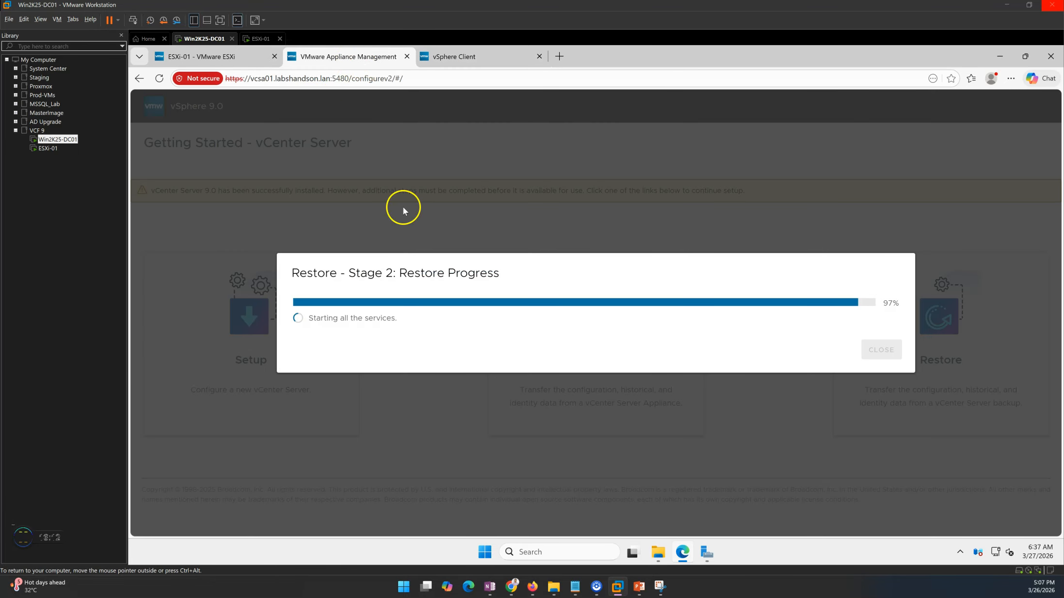
{"action": "left_click", "coordinate": [459, 58]}
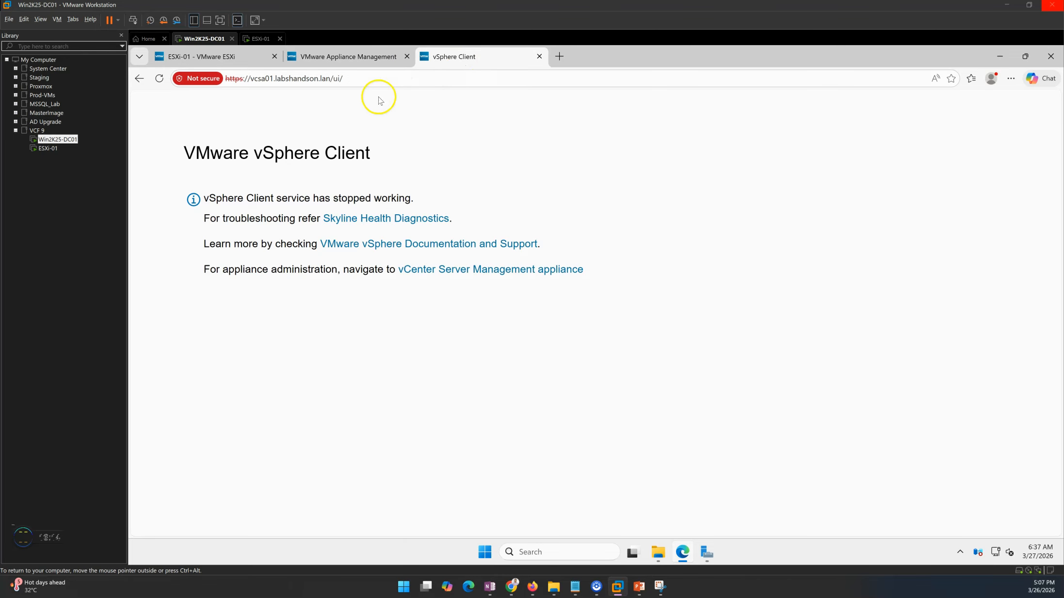
{"action": "left_click", "coordinate": [140, 79]}
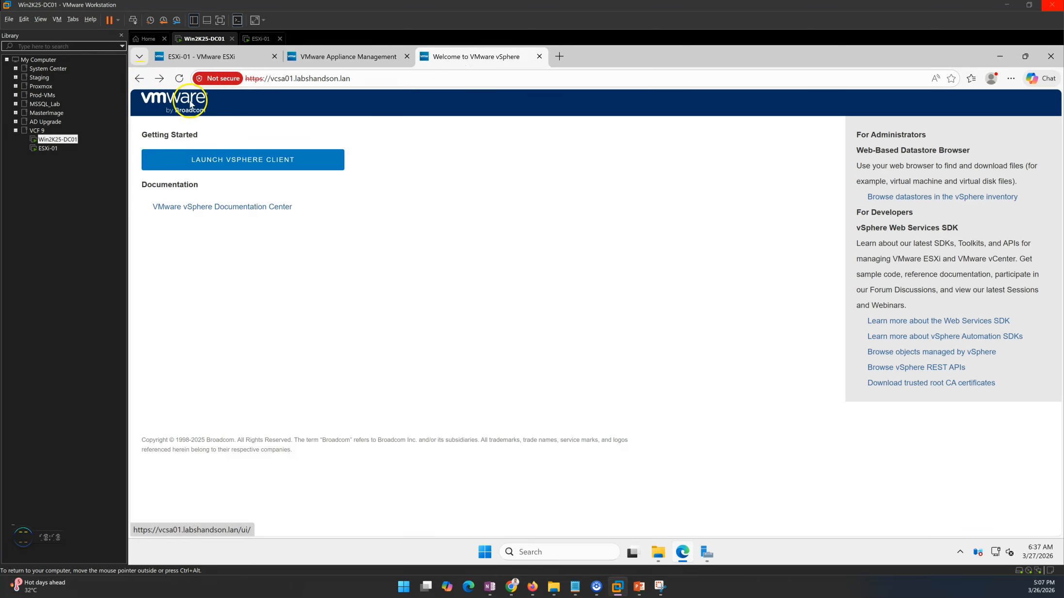
Return to the restore tab and wait for Restore Stage 2 to report Complete.
{"action": "left_click", "coordinate": [349, 57]}
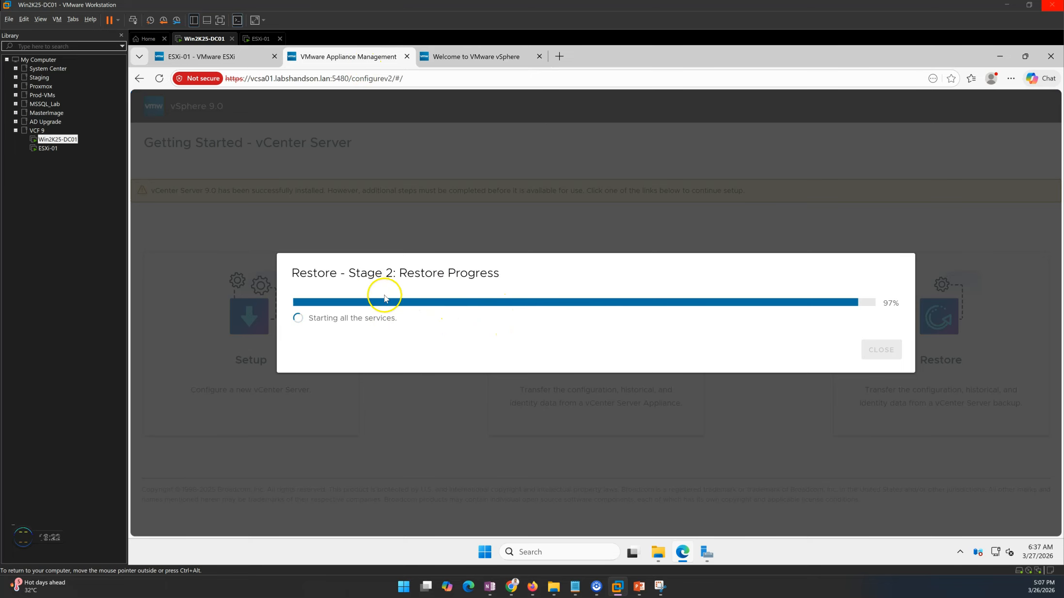
{"action": "left_click_drag", "start_coordinate": [357, 272], "coordinate": [515, 275]}
{"action": "left_click", "coordinate": [543, 353]}
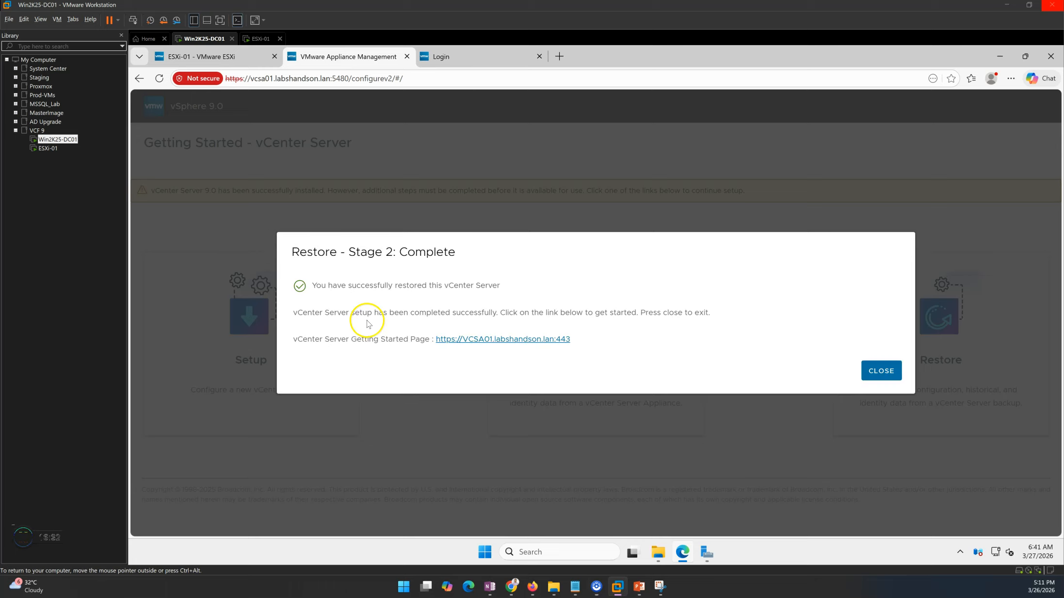
Confirm the successful restore, then reach the vSphere login via the Getting Started page.
{"action": "left_click_drag", "start_coordinate": [306, 253], "coordinate": [488, 262]}
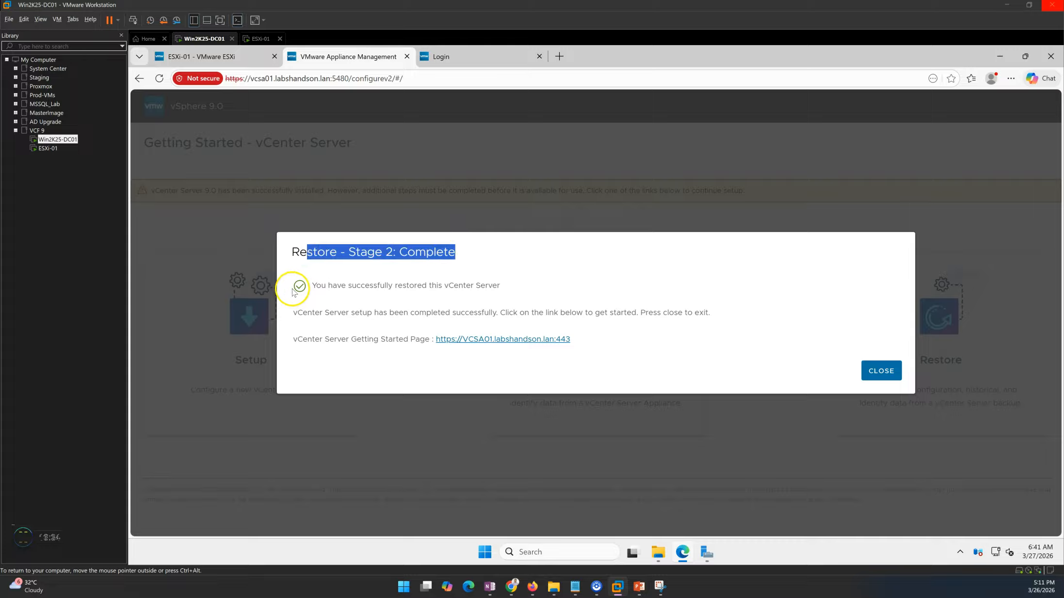
{"action": "left_click_drag", "start_coordinate": [315, 285], "coordinate": [489, 287]}
{"action": "left_click", "coordinate": [513, 291]}
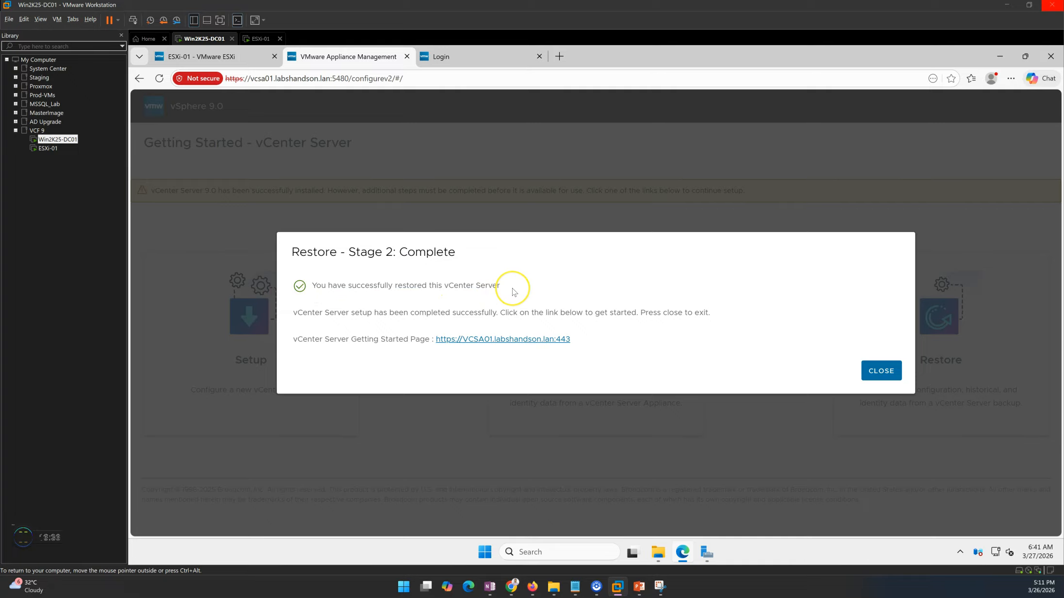
{"action": "left_click", "coordinate": [505, 339]}
{"action": "left_click", "coordinate": [267, 160]}
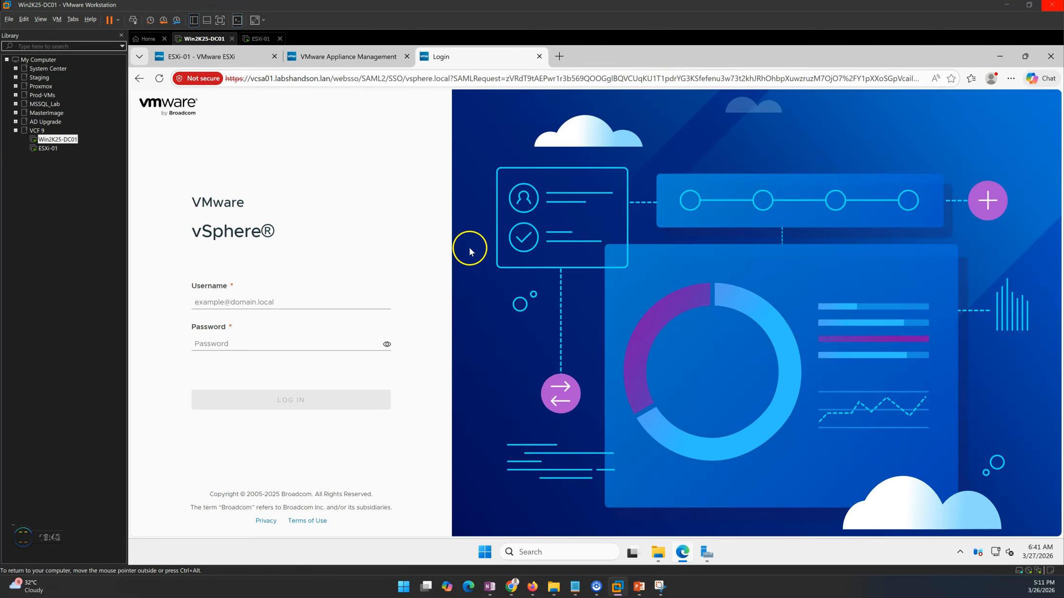
Enter the SSO administrator username and password and submit the login.
{"action": "left_click", "coordinate": [218, 302]}
{"action": "type", "text": "A"}
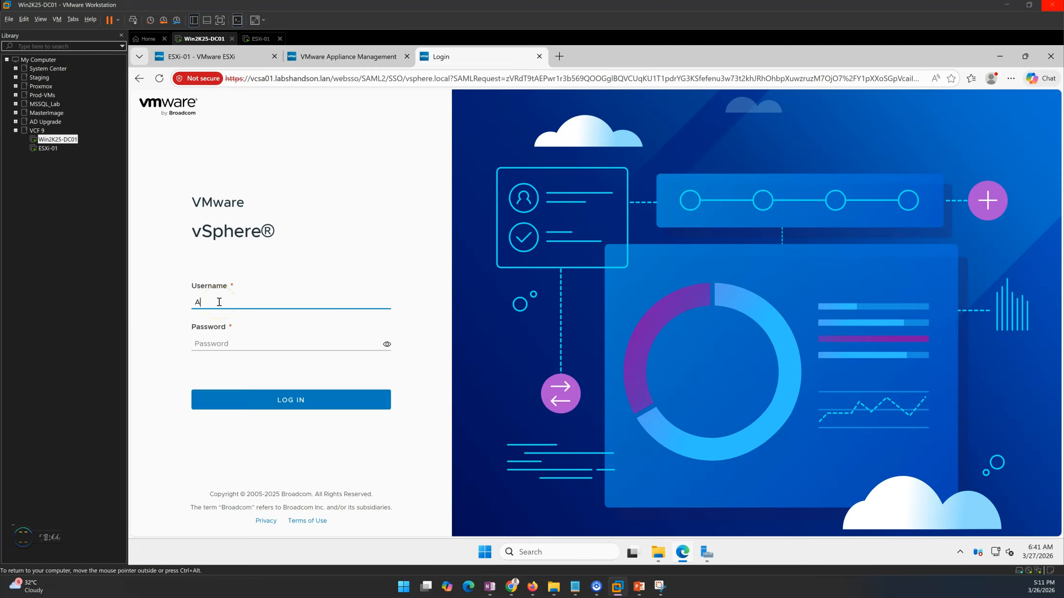
{"action": "type", "text": "mdinistrator@vsphere.local"}
{"action": "key", "text": "Tab"}
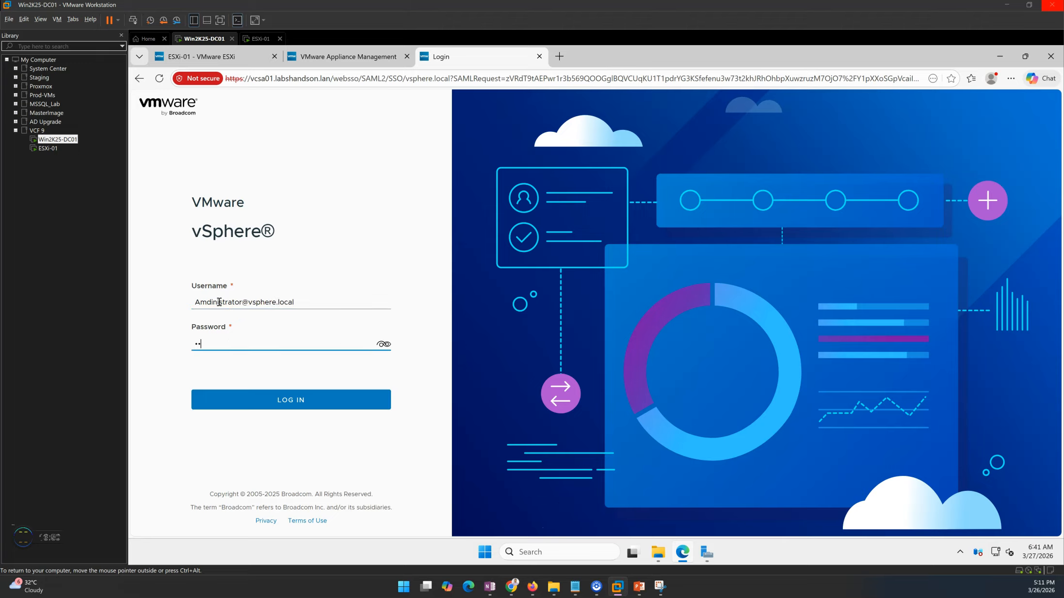
{"action": "type", "text": "••••••••"}
{"action": "key", "text": "Return"}
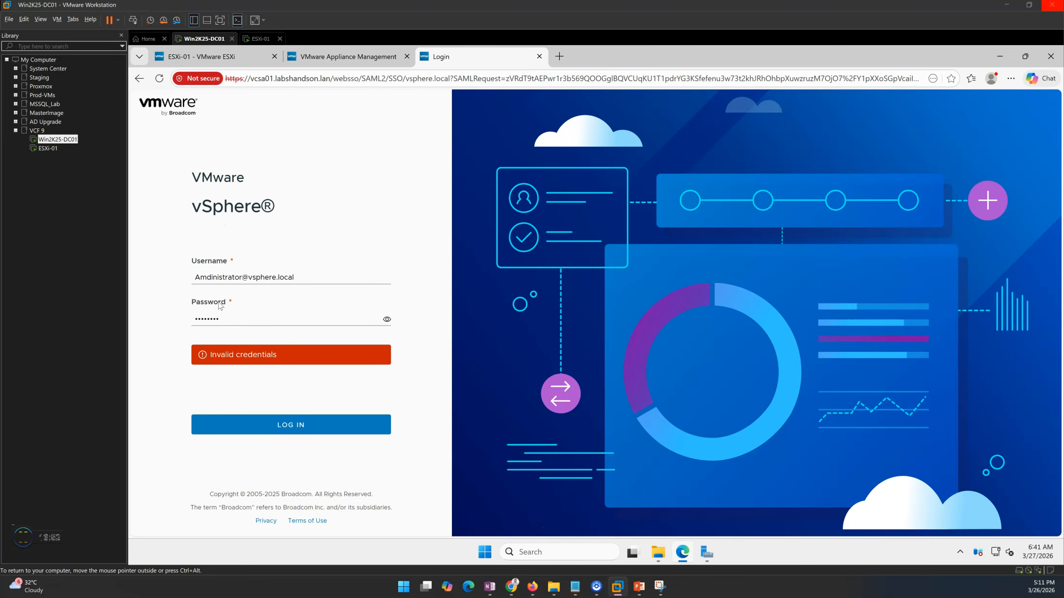
Retype the password, correct the misspelled username, log in, and dismiss the save-password prompt.
{"action": "double_click", "coordinate": [245, 318]}
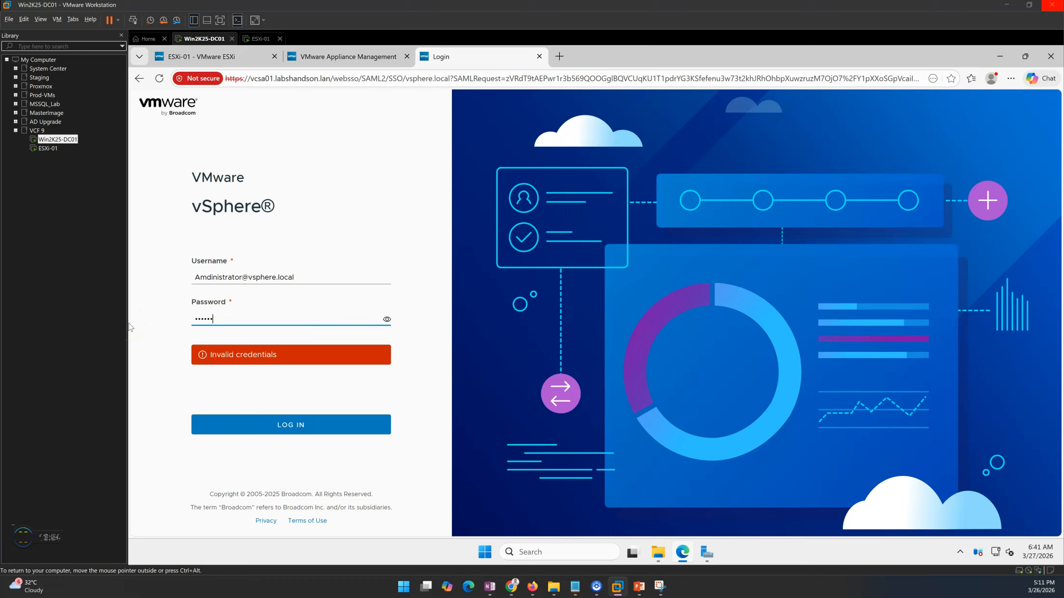
{"action": "type", "text": "•••"}
{"action": "key", "text": "Return"}
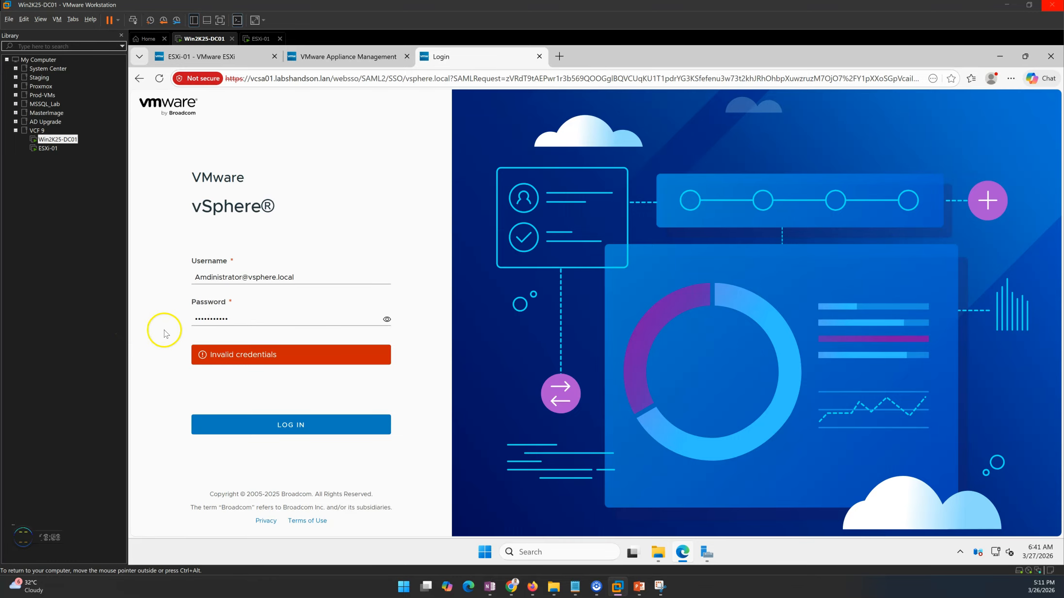
{"action": "double_click", "coordinate": [262, 318]}
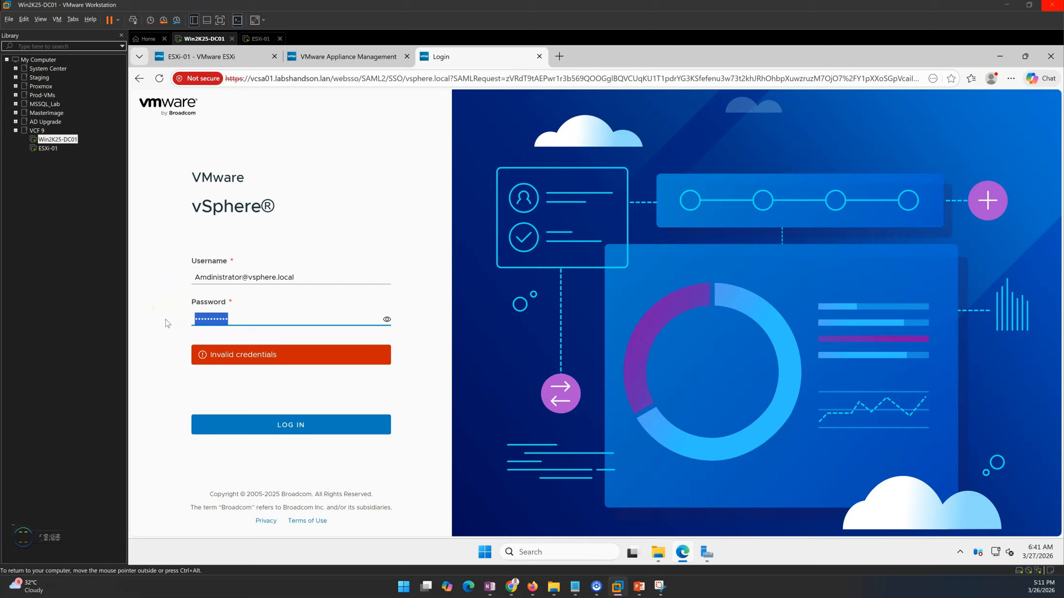
{"action": "left_click", "coordinate": [214, 278]}
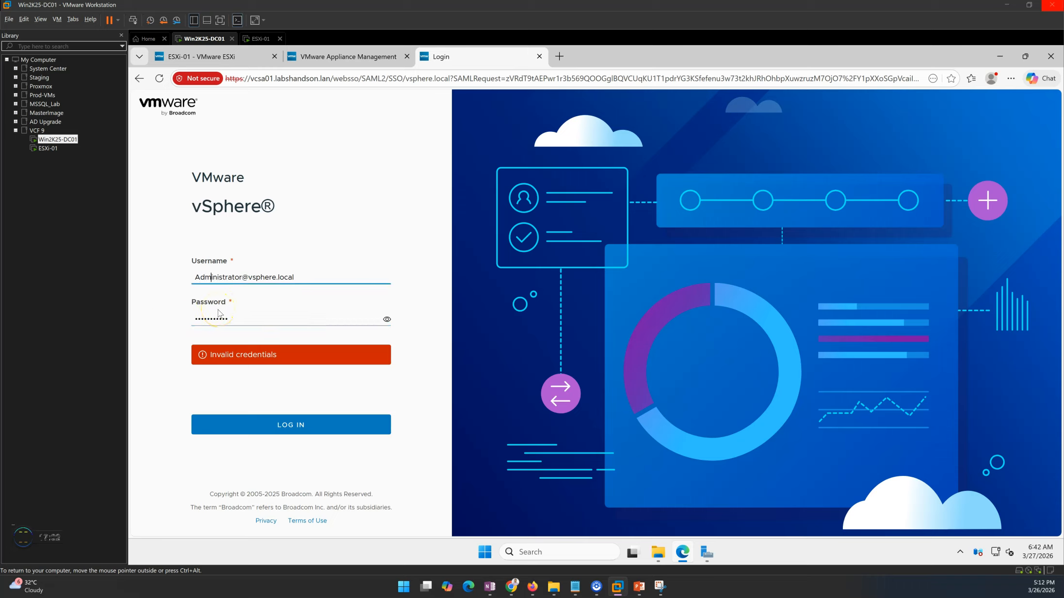
{"action": "left_click", "coordinate": [219, 317]}
{"action": "left_click", "coordinate": [305, 424]}
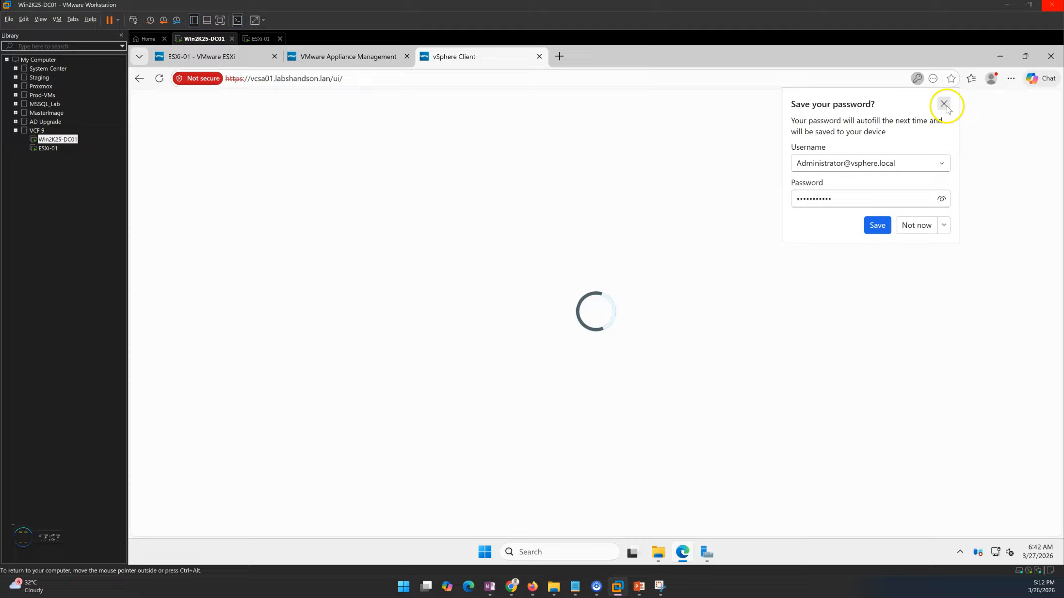
{"action": "left_click", "coordinate": [943, 104]}
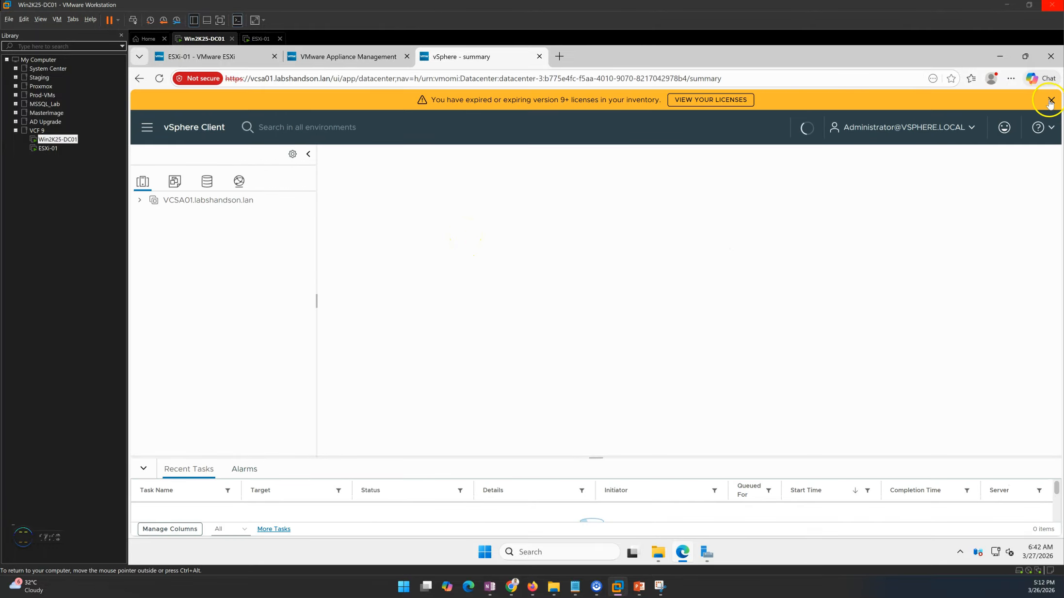
Dismiss the license warning and reset esxi-01's host connection alarm to green.
{"action": "left_click", "coordinate": [1050, 100]}
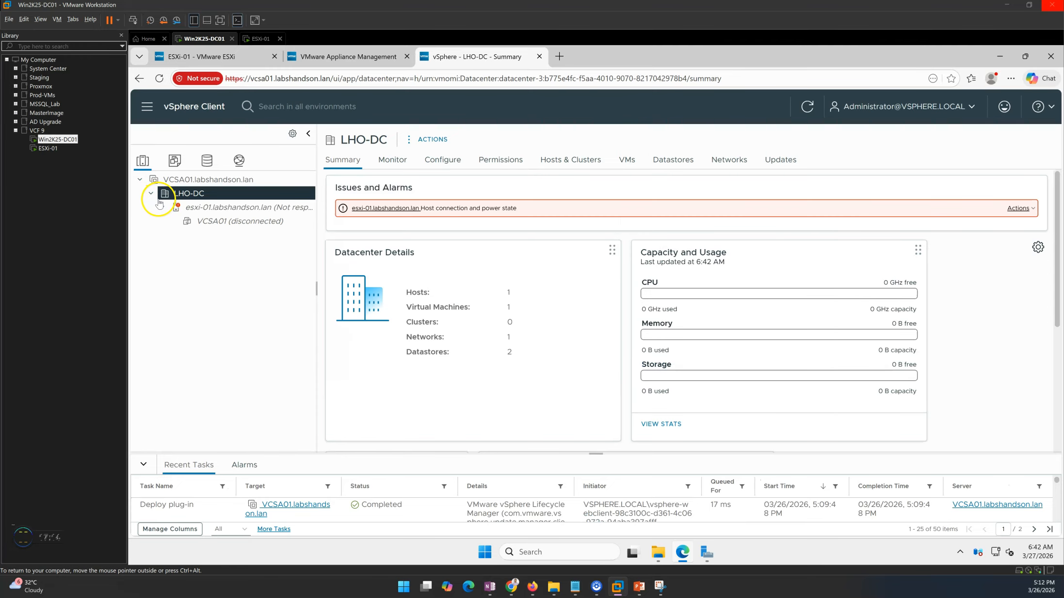
{"action": "left_click", "coordinate": [231, 211]}
{"action": "left_click", "coordinate": [245, 208]}
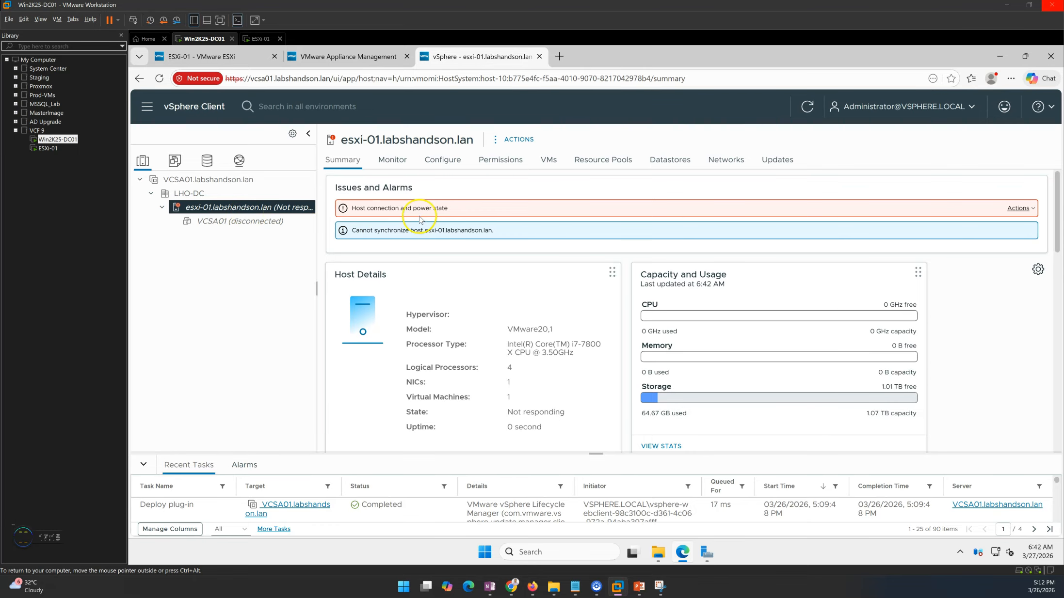
{"action": "left_click", "coordinate": [1032, 209]}
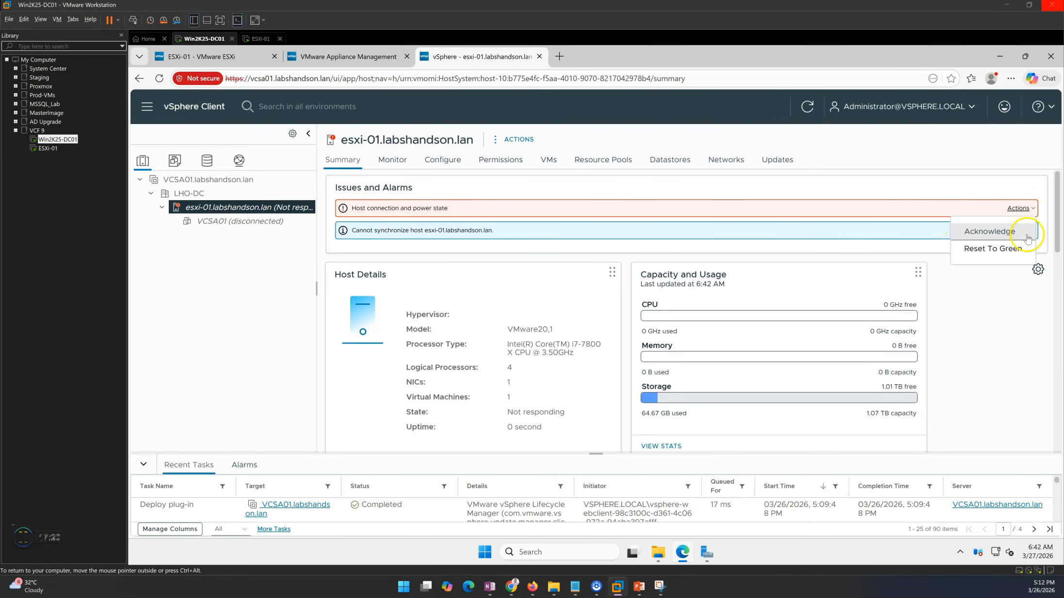
{"action": "left_click", "coordinate": [993, 248]}
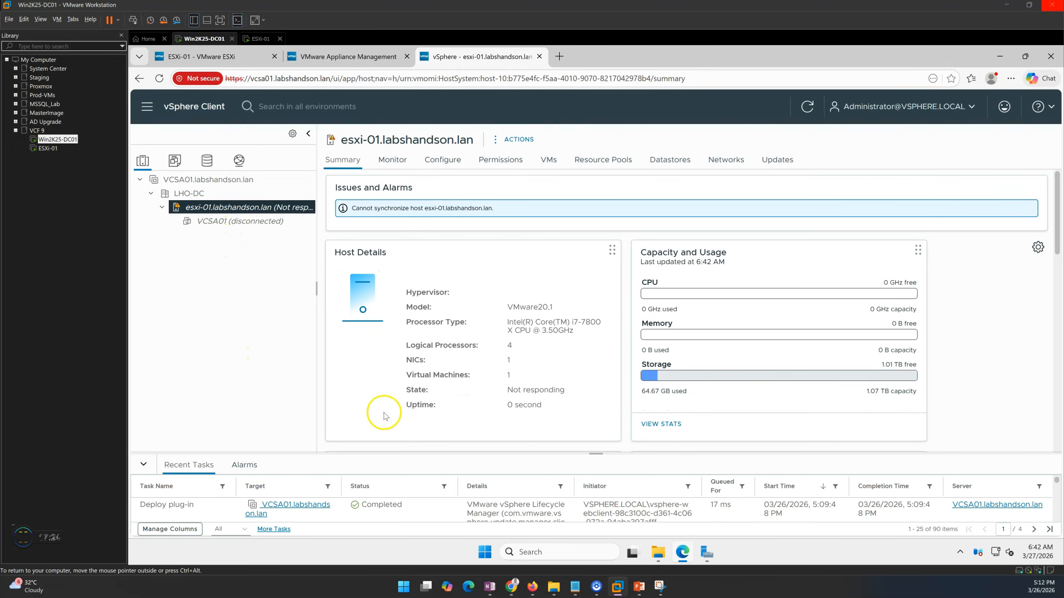
Resize the Recent Tasks panel to review the Reconnect host task.
{"action": "left_click_drag", "start_coordinate": [591, 452], "coordinate": [589, 428]}
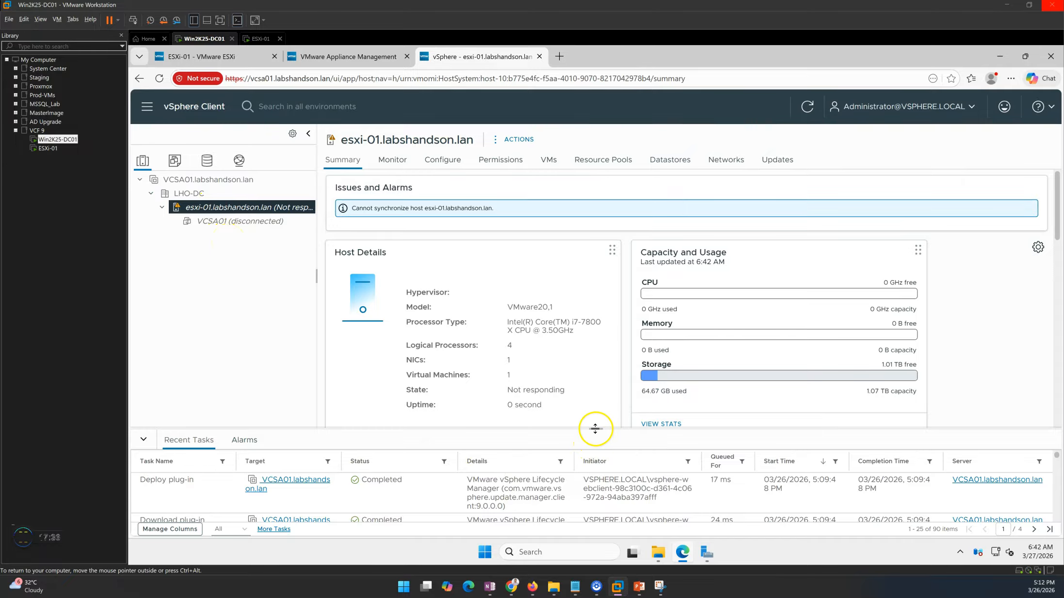
{"action": "left_click_drag", "start_coordinate": [595, 428], "coordinate": [565, 337]}
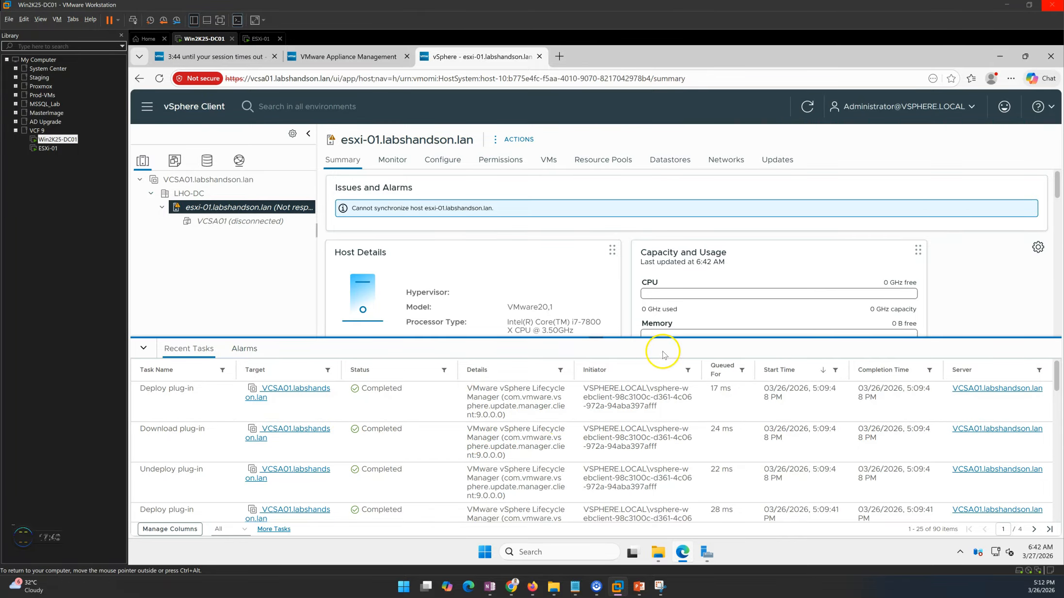
{"action": "left_click_drag", "start_coordinate": [594, 338], "coordinate": [596, 420]}
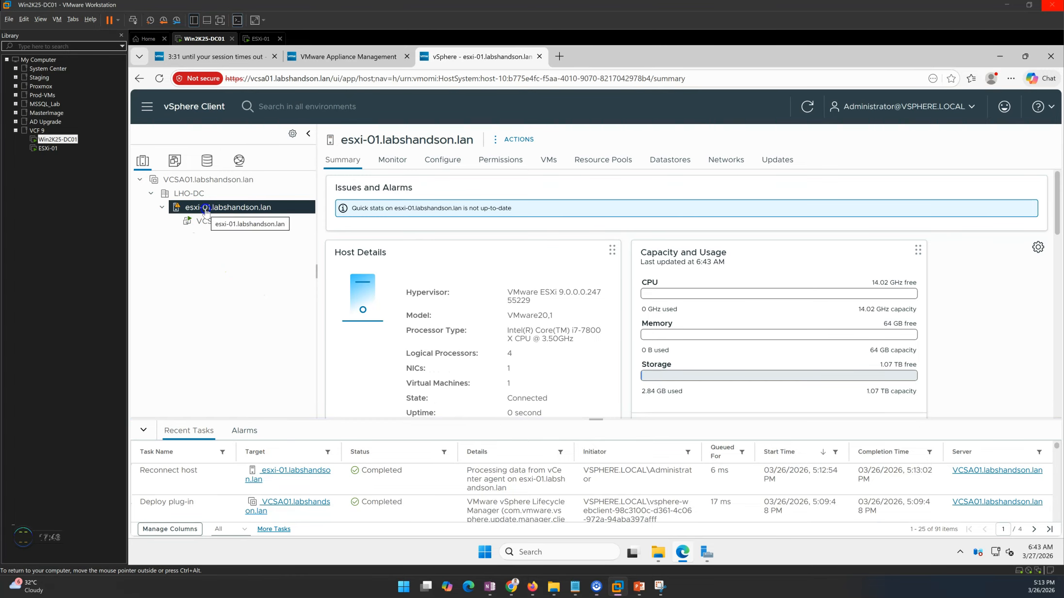
Confirm esxi-01 shows Connected and list its virtual machines, including VCSA01.
{"action": "left_click", "coordinate": [216, 221]}
{"action": "left_click", "coordinate": [220, 207]}
{"action": "left_click", "coordinate": [655, 215]}
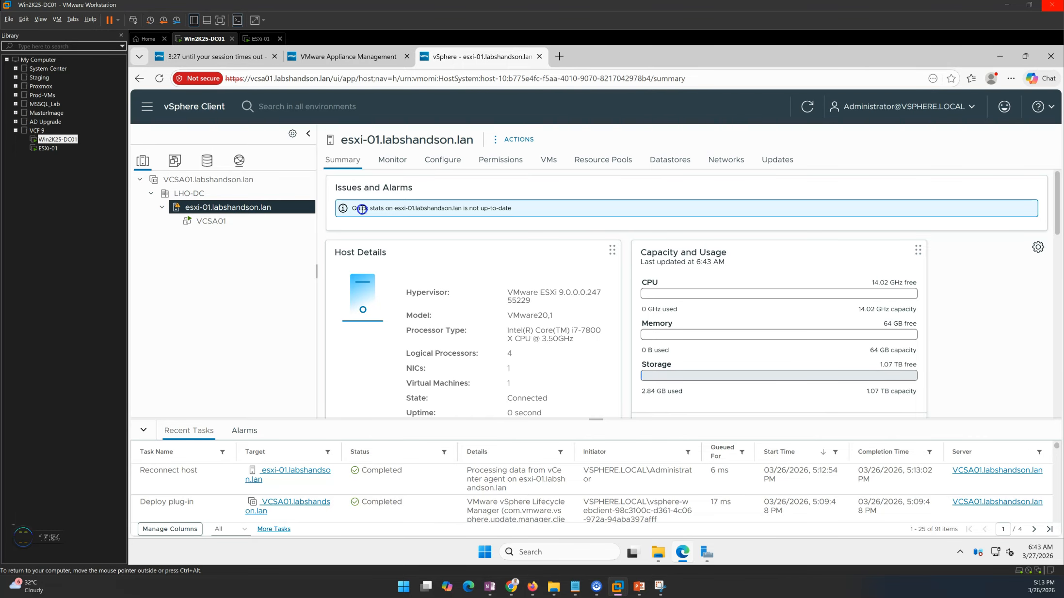
{"action": "left_click_drag", "start_coordinate": [361, 210], "coordinate": [481, 212]}
{"action": "left_click", "coordinate": [542, 209]}
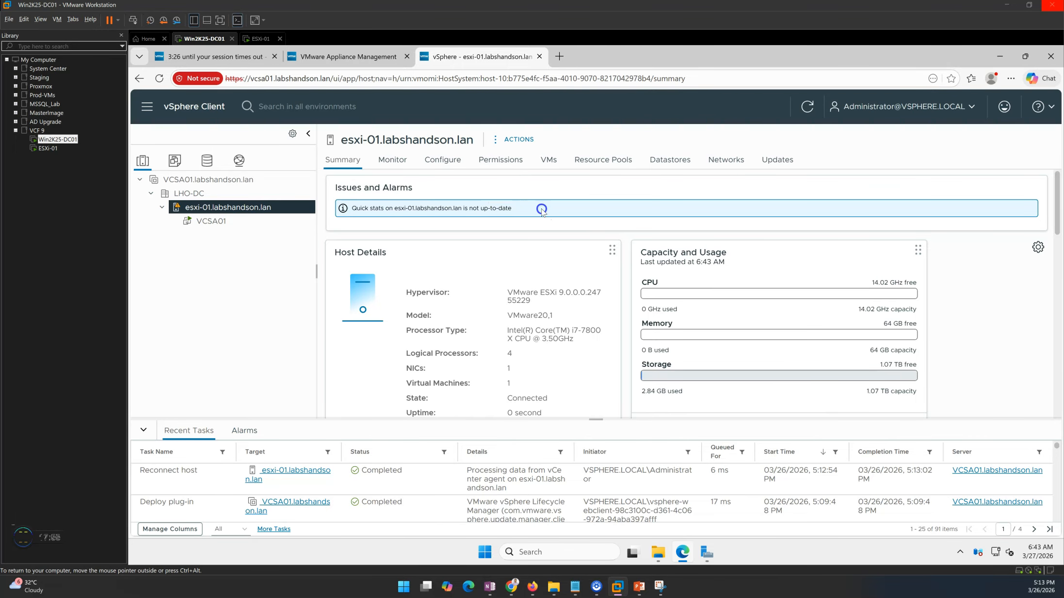
{"action": "left_click", "coordinate": [549, 160]}
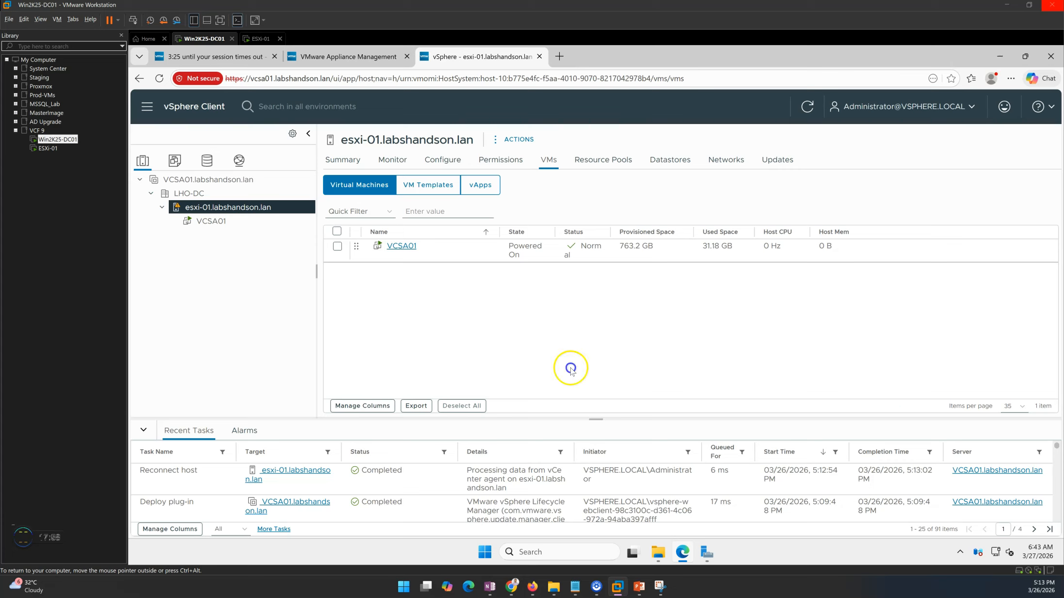
Collapse Recent Tasks, switch to VMs and Templates view, then bring back the PowerPoint recovery slides.
{"action": "left_click", "coordinate": [144, 431]}
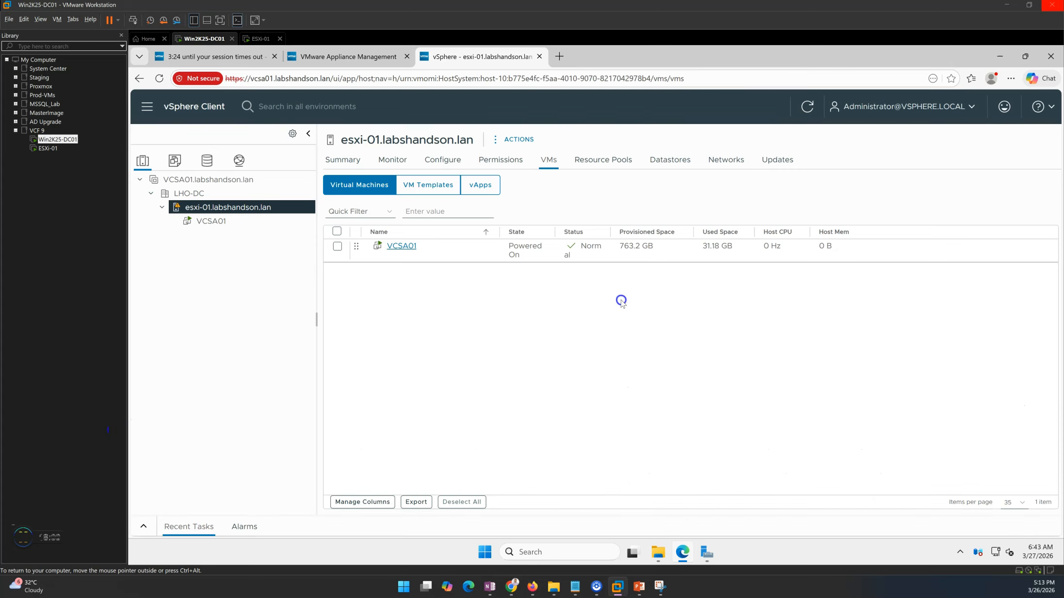
{"action": "left_click", "coordinate": [224, 180]}
{"action": "left_click", "coordinate": [175, 161]}
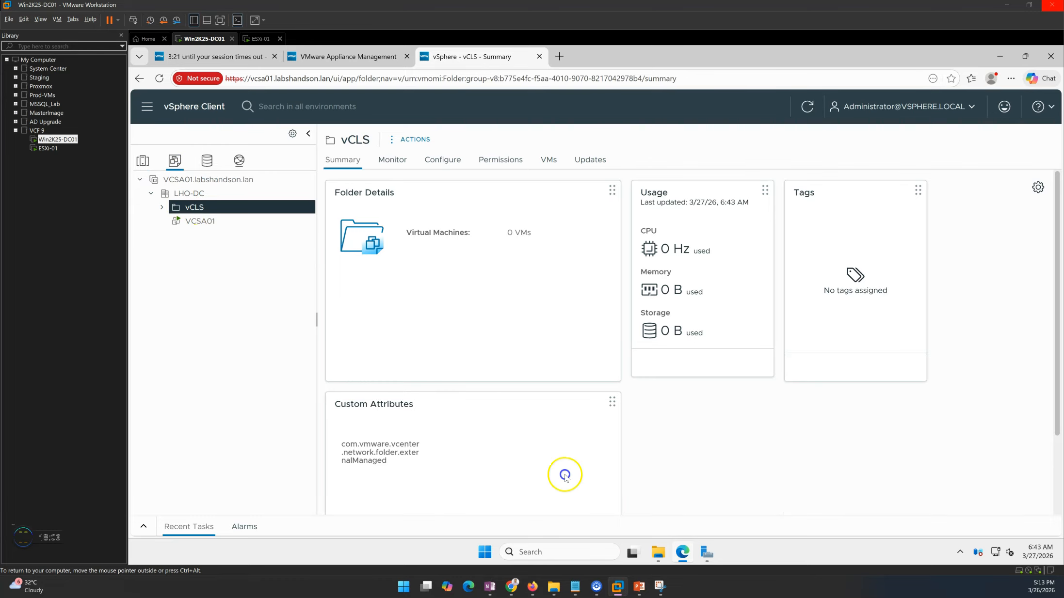
{"action": "mouse_move", "coordinate": [638, 587]}
{"action": "left_click", "coordinate": [641, 547]}
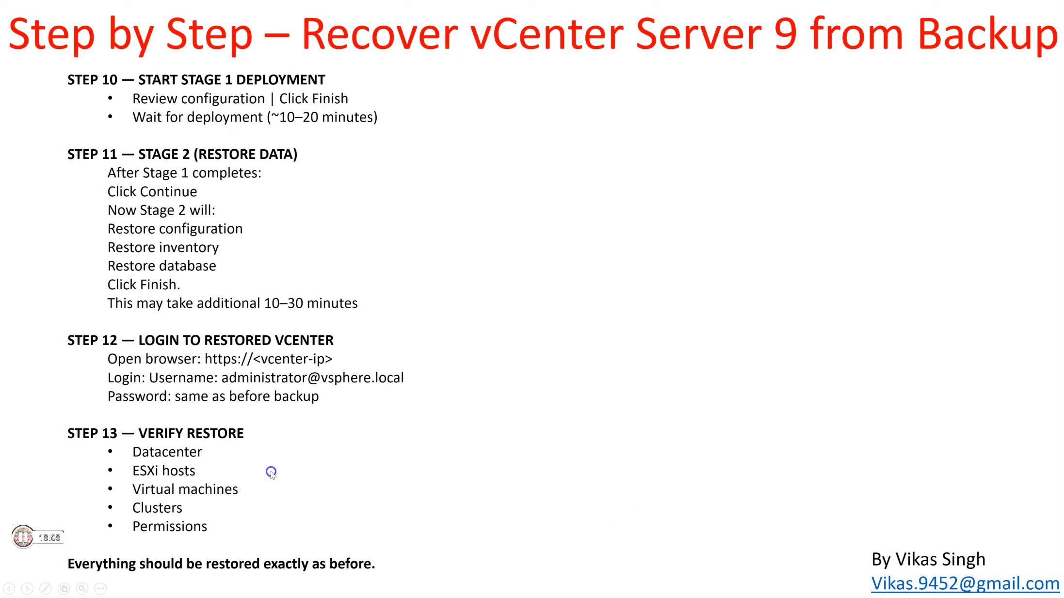